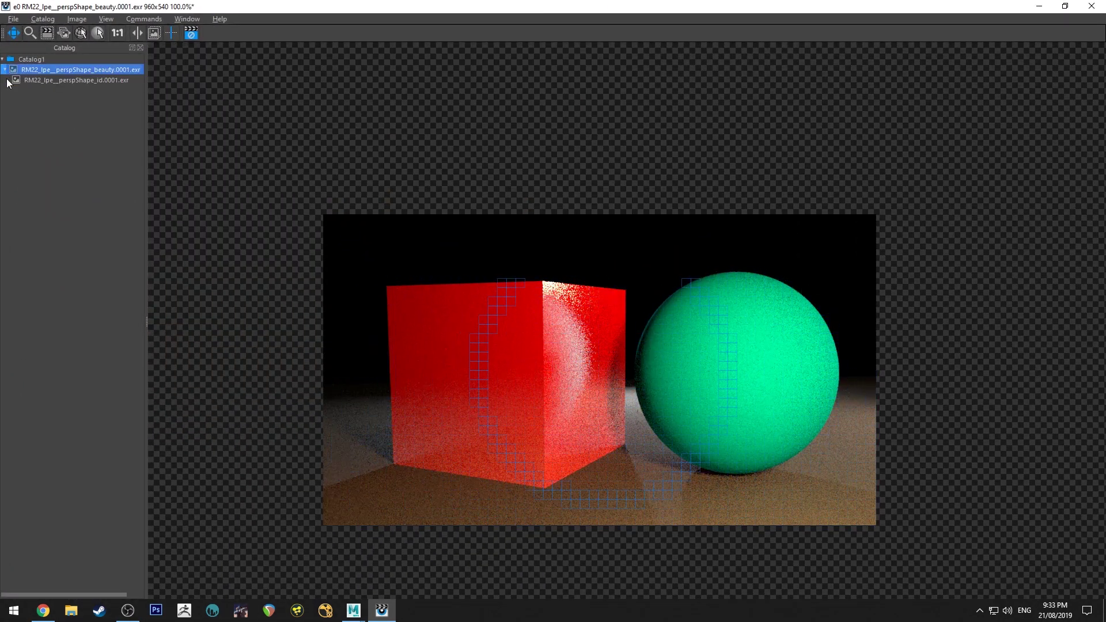
# Step: Examine the rendered beauty image of the red cube and green sphere up close, and return to the Maya scene
pyautogui.scroll(3, 611, 368)
pyautogui.moveTo(605, 365); pyautogui.dragTo(607, 175)
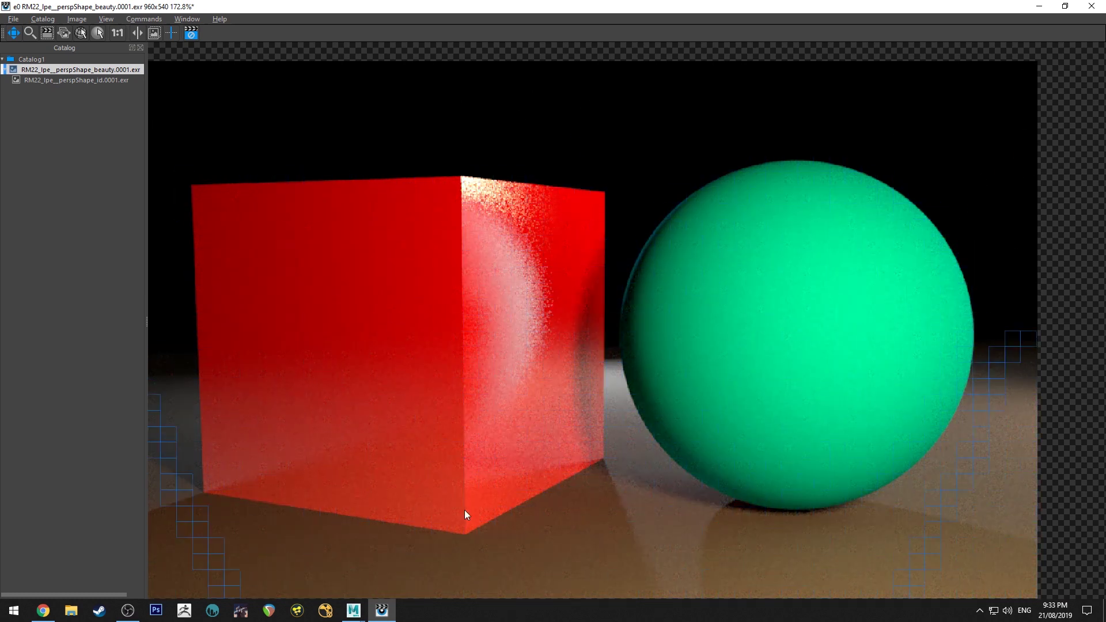
pyautogui.click(190, 33)
pyautogui.click(1038, 5)
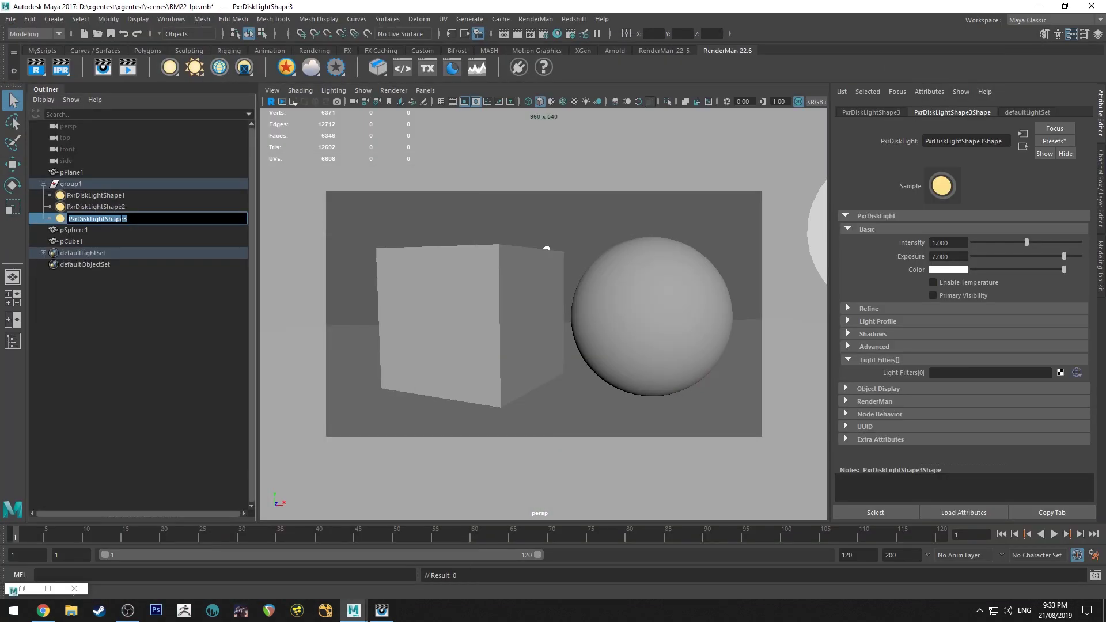
# Step: Rename the third disk light in group1 as key
pyautogui.write('key')
pyautogui.press('Return')
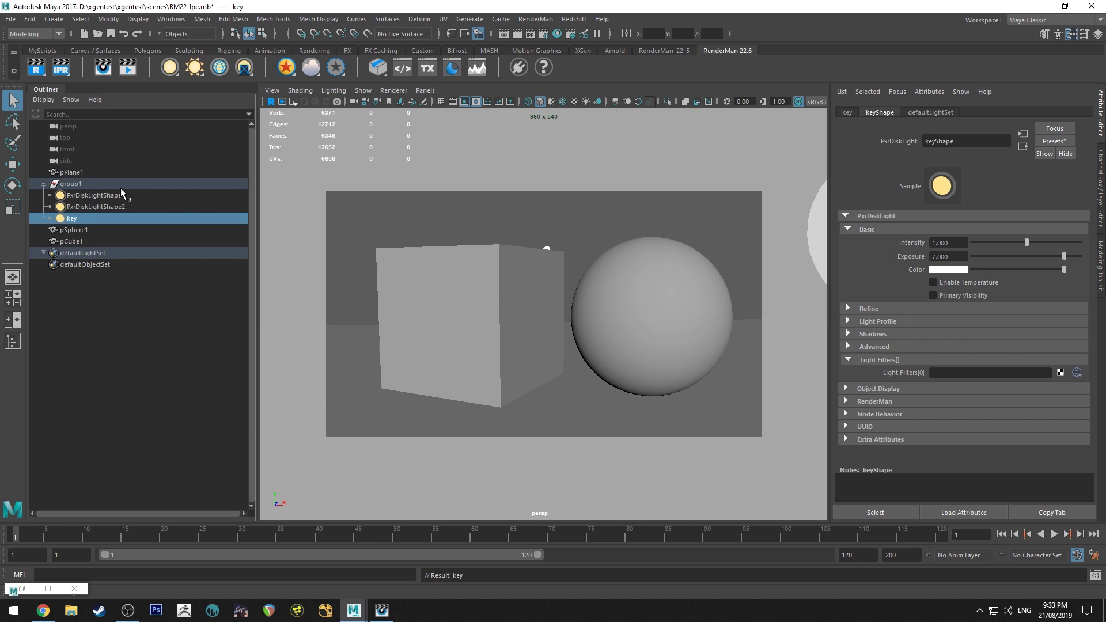
pyautogui.click(91, 185)
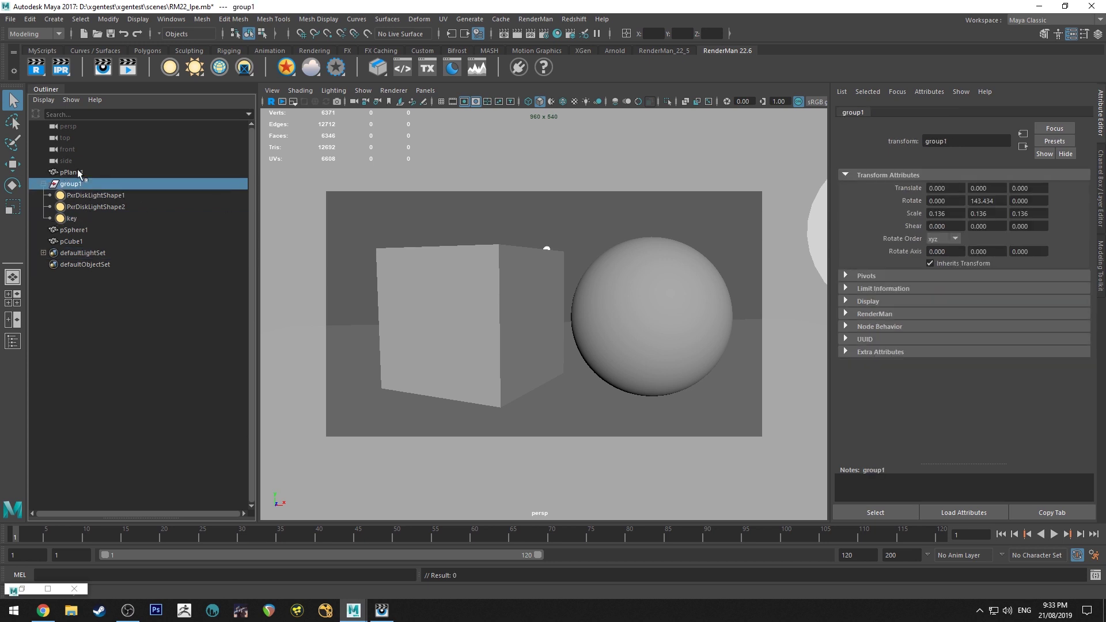
# Step: Rename the plane pPlane1 as ground and save the scene
pyautogui.doubleClick(80, 171)
pyautogui.write('ground')
pyautogui.press('Return')
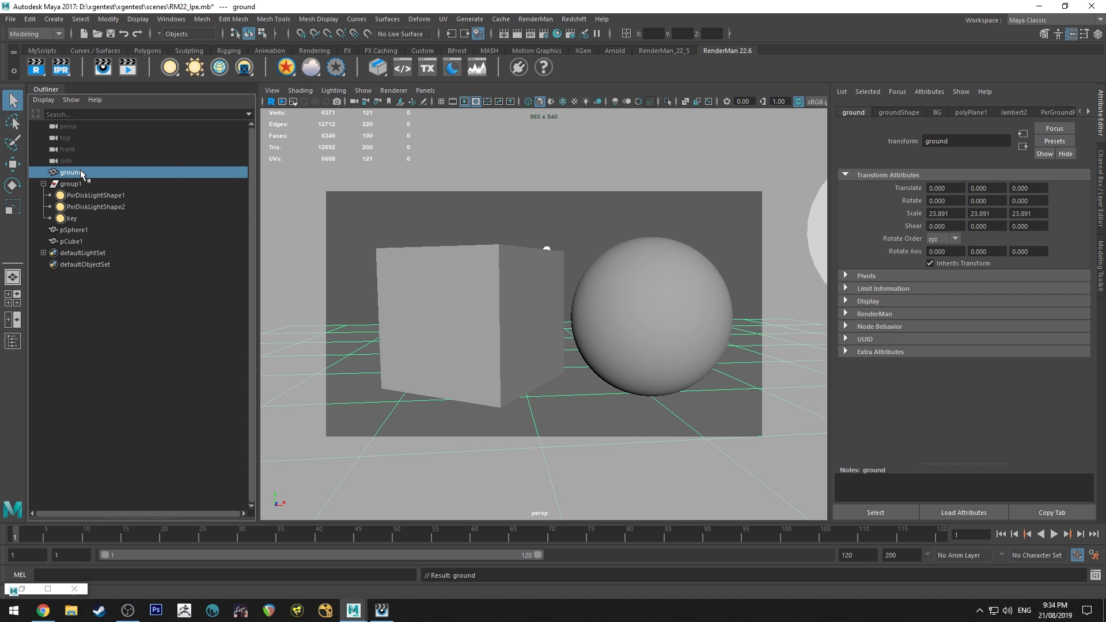
pyautogui.click(644, 218)
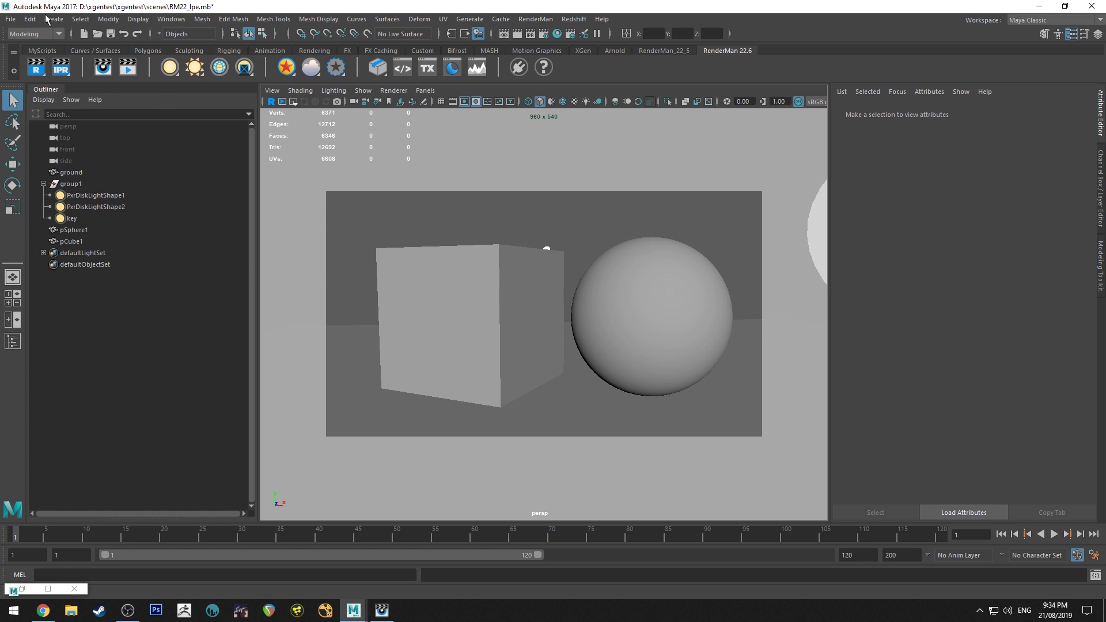
pyautogui.click(10, 18)
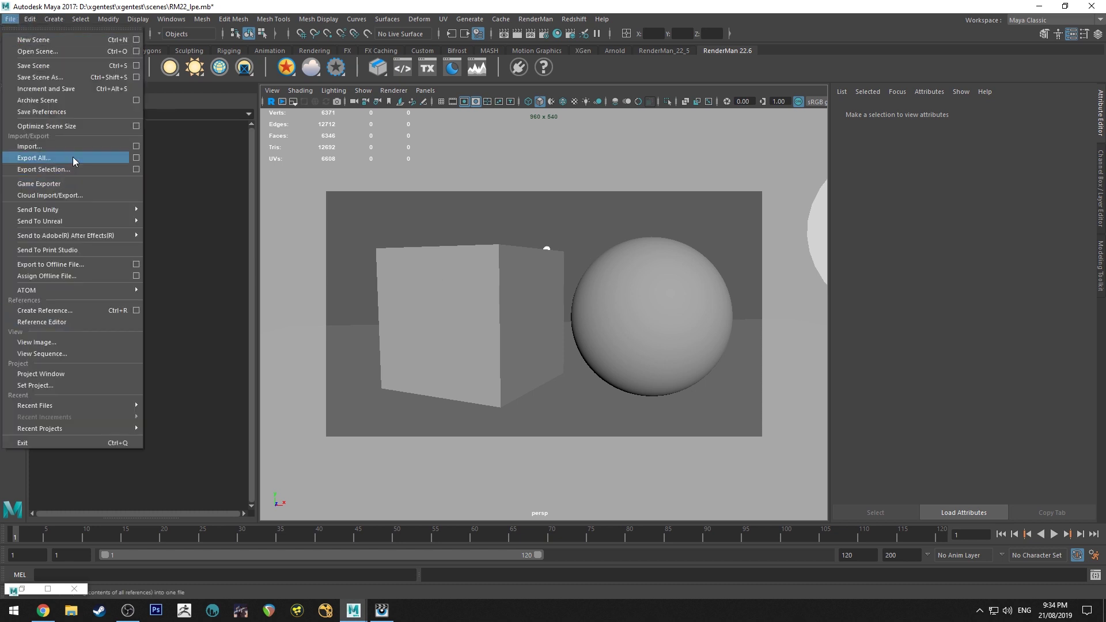
pyautogui.click(33, 65)
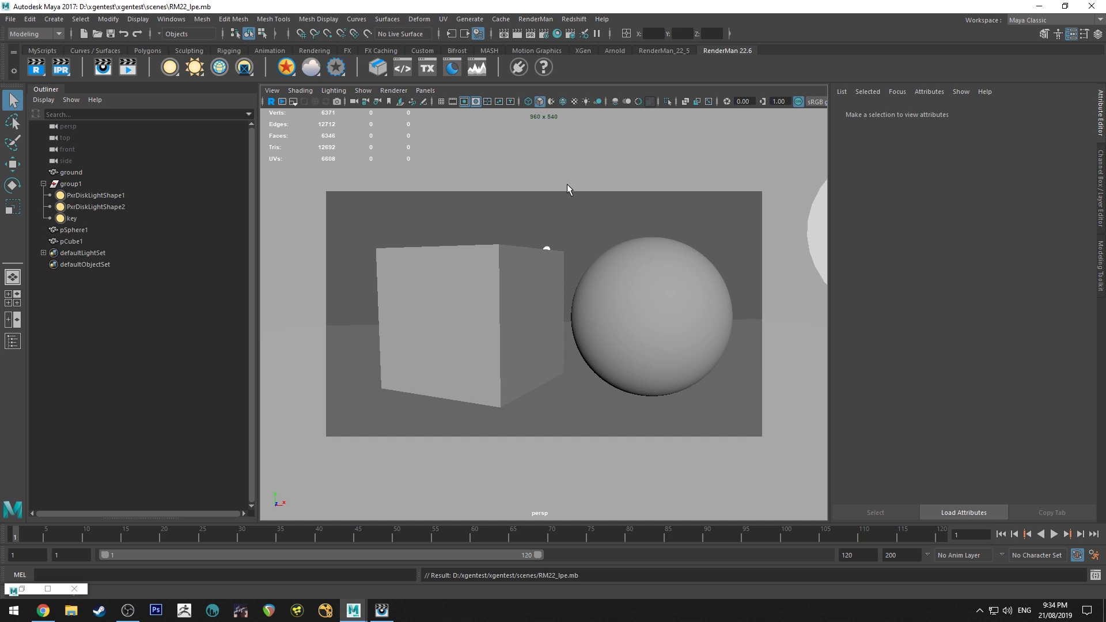
# Step: Open the render settings and show RenderMan's AOV channels and displays
pyautogui.click(542, 33)
pyautogui.moveTo(281, 133); pyautogui.dragTo(414, 82)
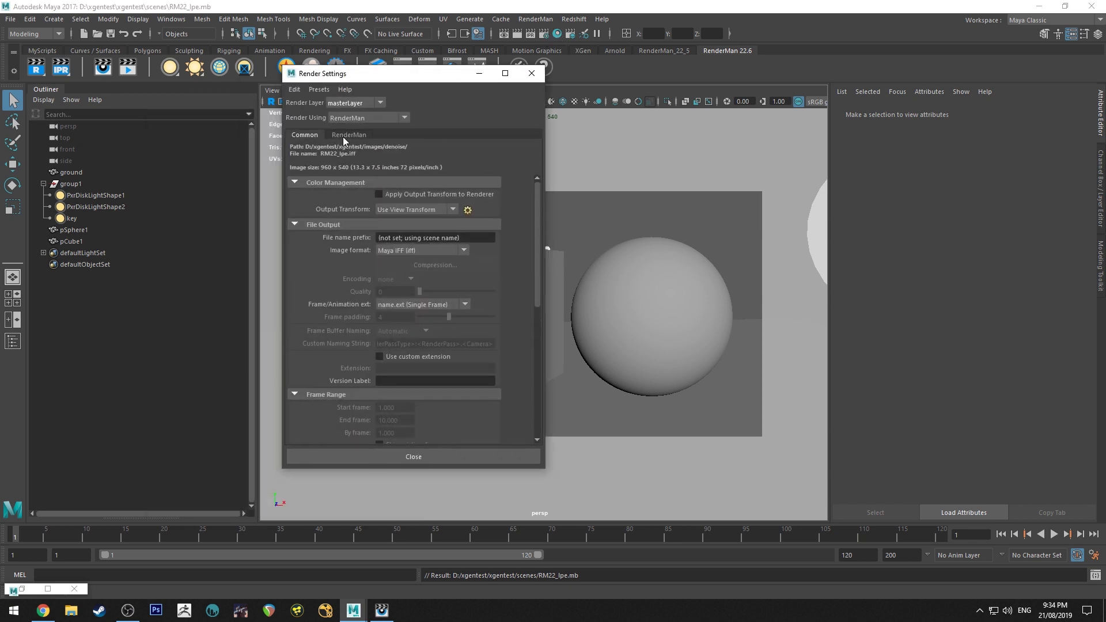
pyautogui.click(349, 134)
pyautogui.click(382, 162)
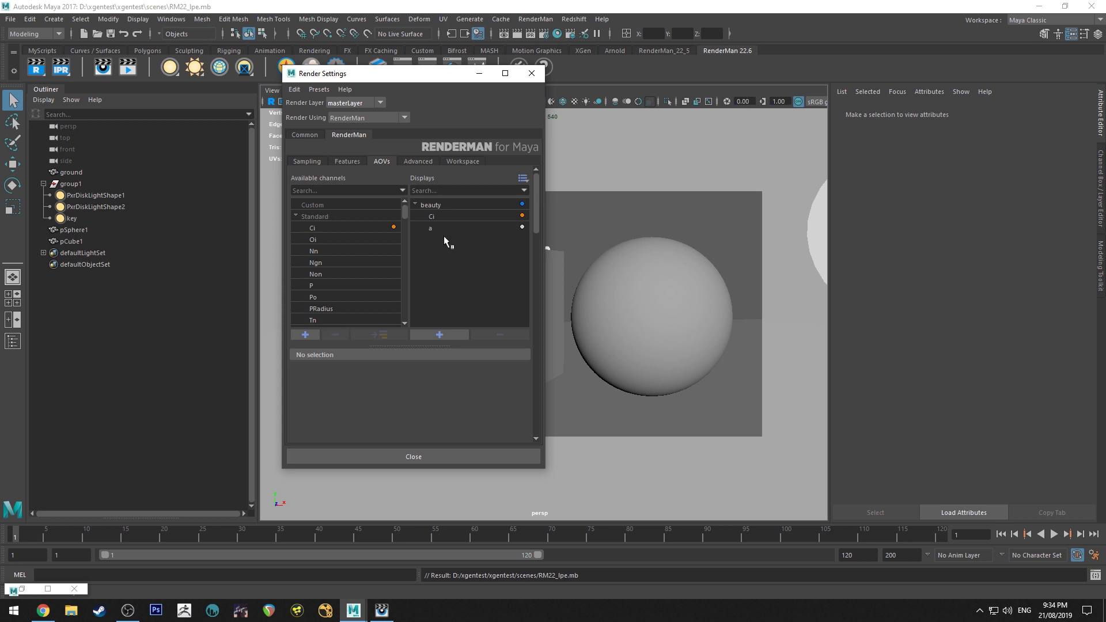
# Step: Inspect the settings of the beauty display and its Ci and a channels
pyautogui.click(443, 204)
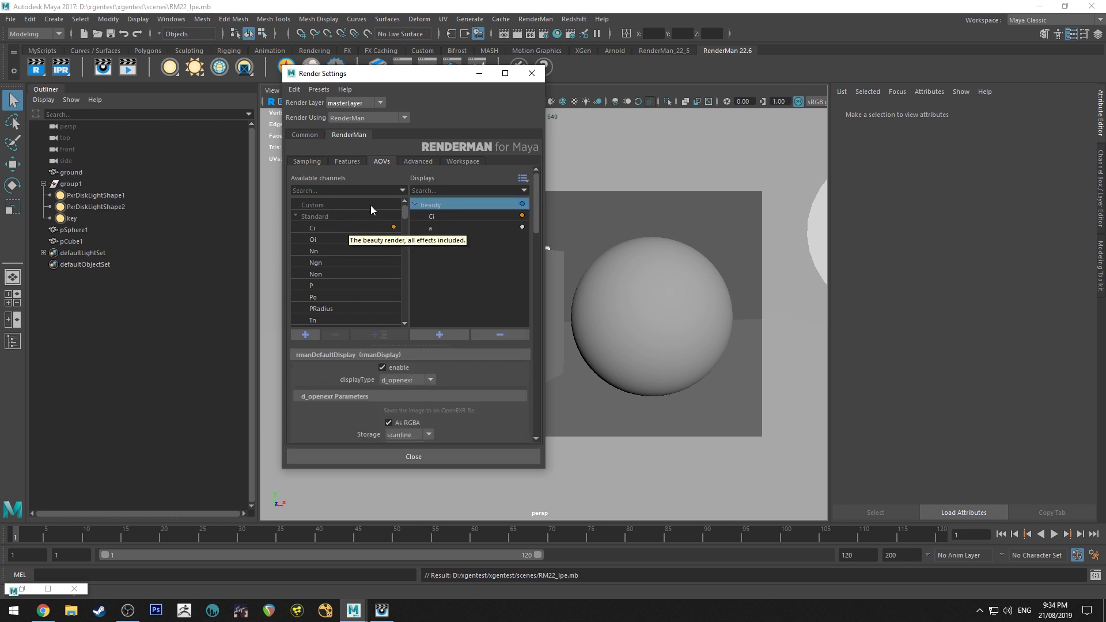
pyautogui.moveTo(323, 238); pyautogui.dragTo(410, 212)
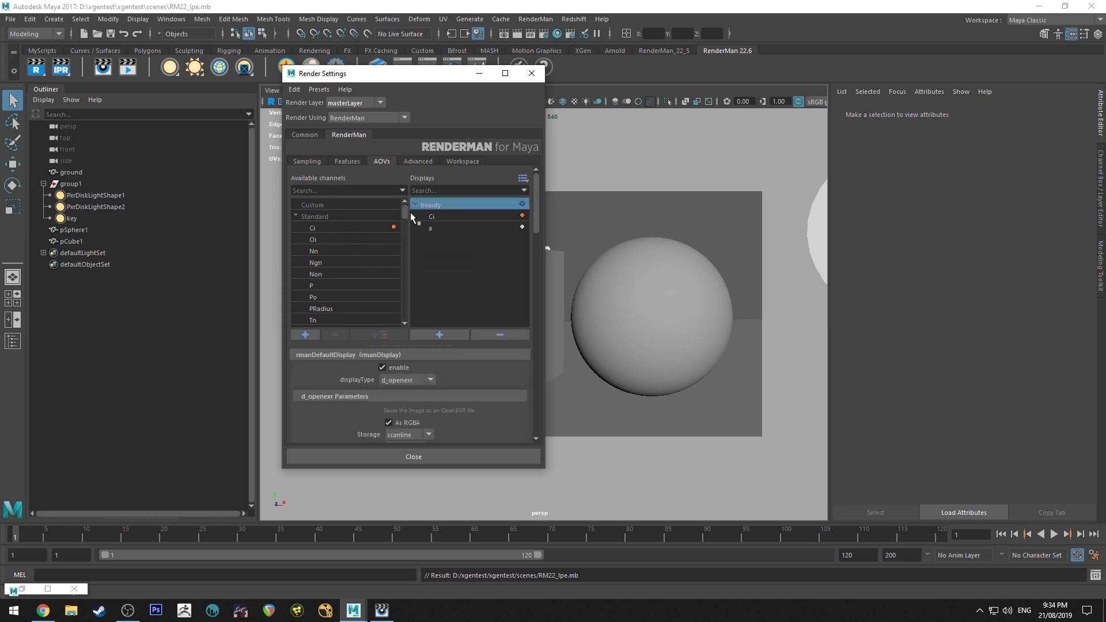
pyautogui.click(437, 228)
pyautogui.click(442, 216)
pyautogui.click(442, 205)
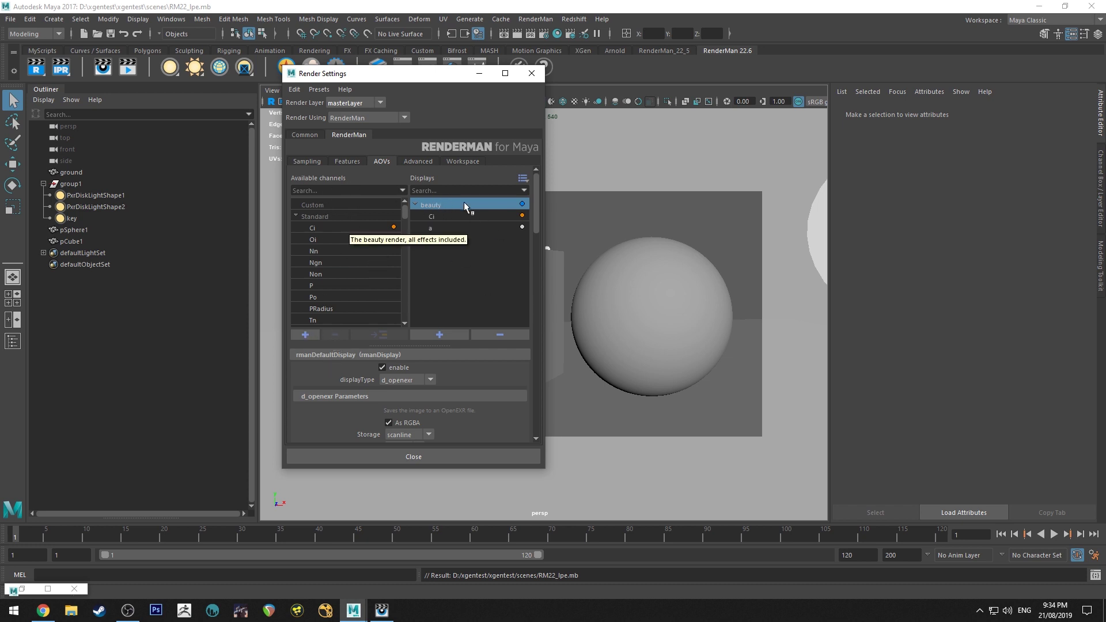
# Step: Create a custom AOV channel named diffuse_beauty and show its settings
pyautogui.click(314, 204)
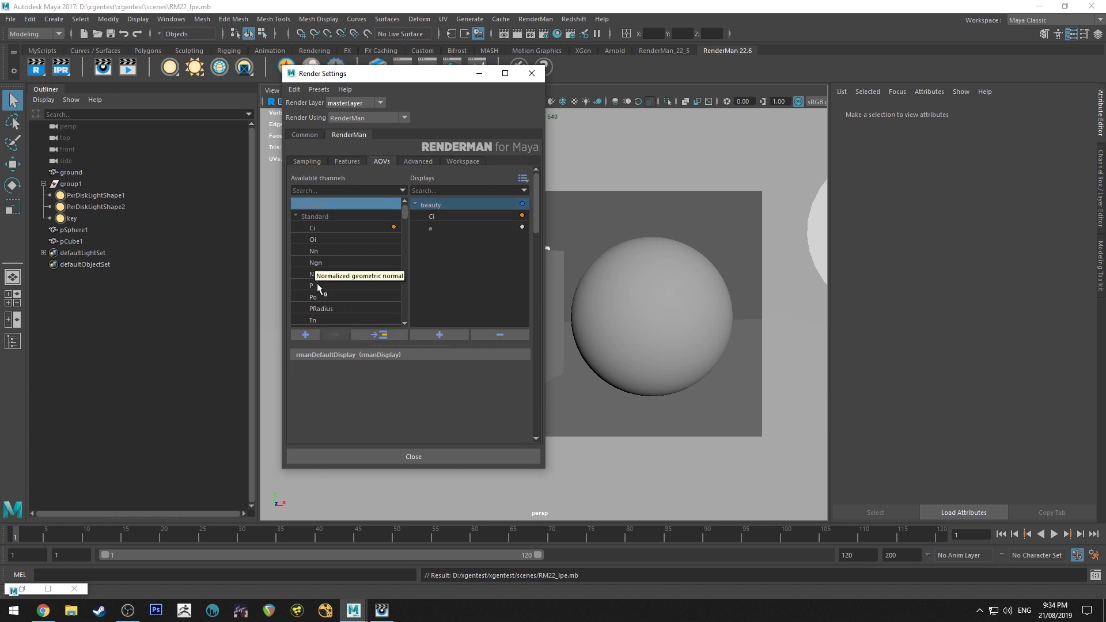
pyautogui.click(312, 335)
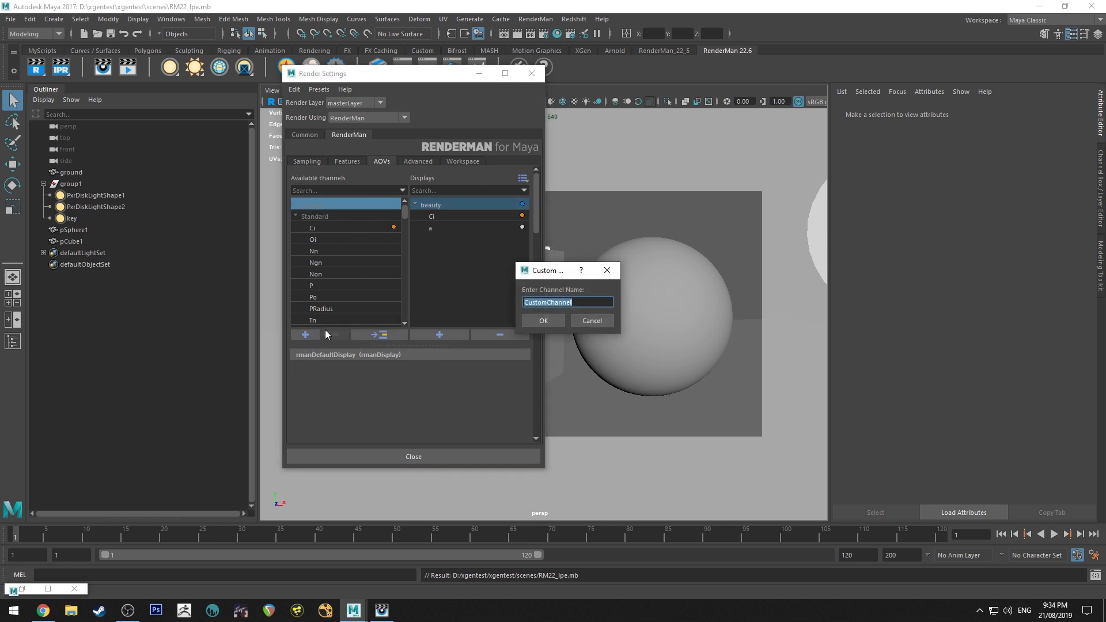
pyautogui.write('diffuse_beauty')
pyautogui.click(543, 320)
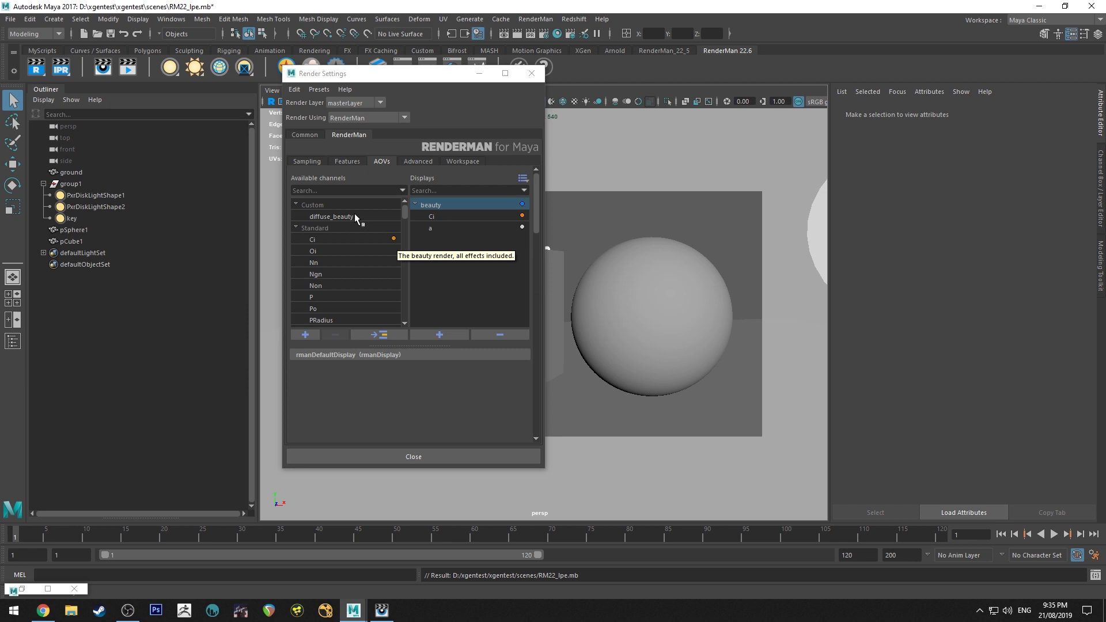
pyautogui.click(323, 216)
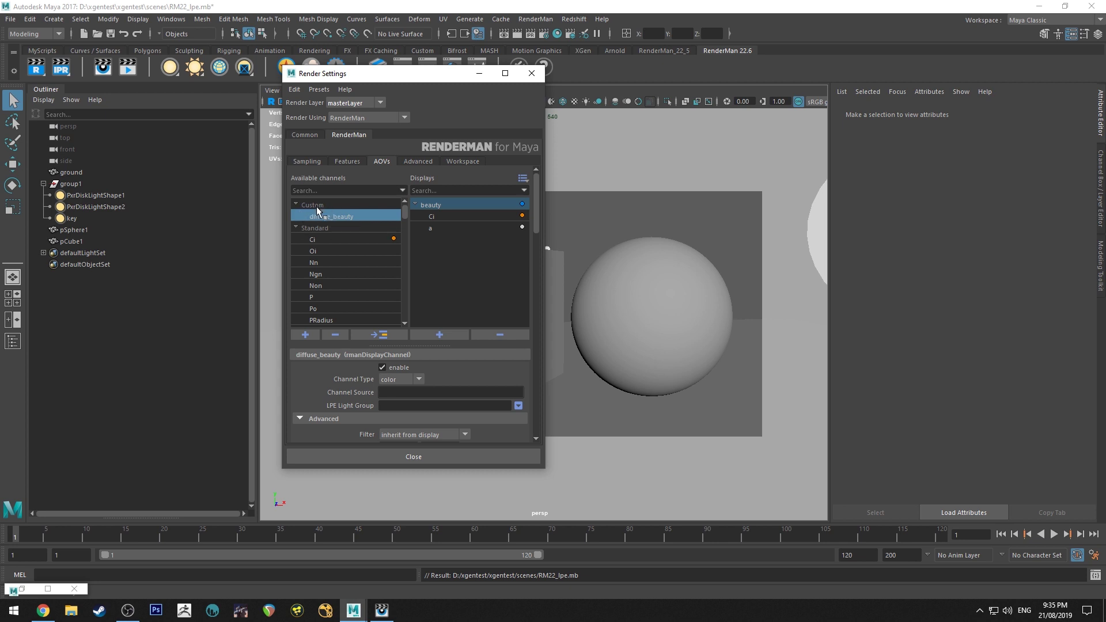
pyautogui.moveTo(330, 216); pyautogui.dragTo(330, 221)
pyautogui.click(384, 391)
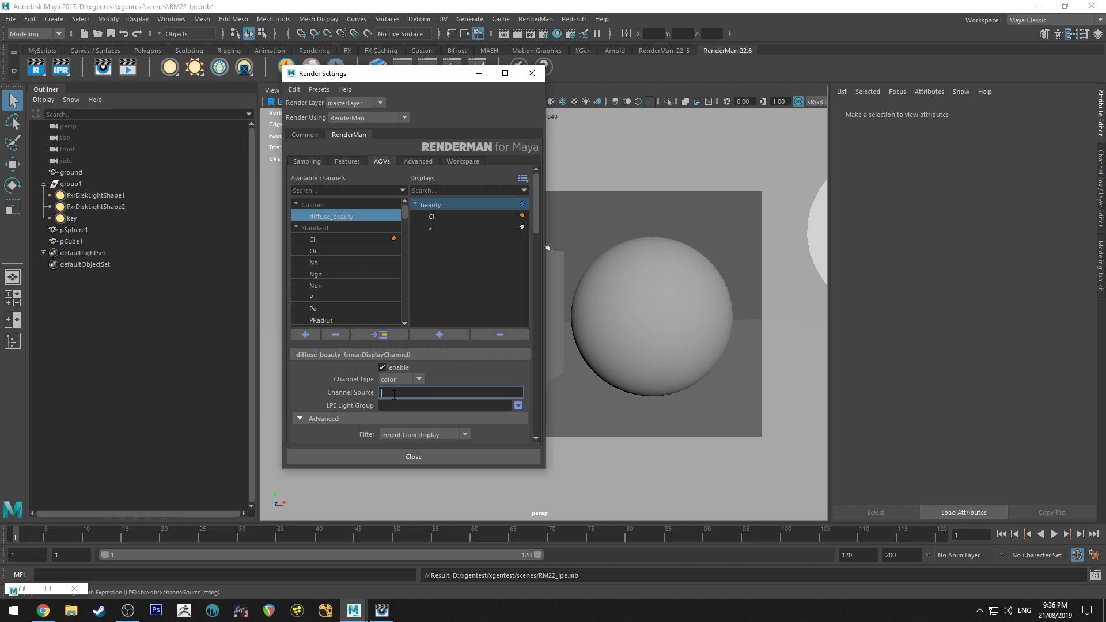
pyautogui.write('lpe')
pyautogui.press('Return')
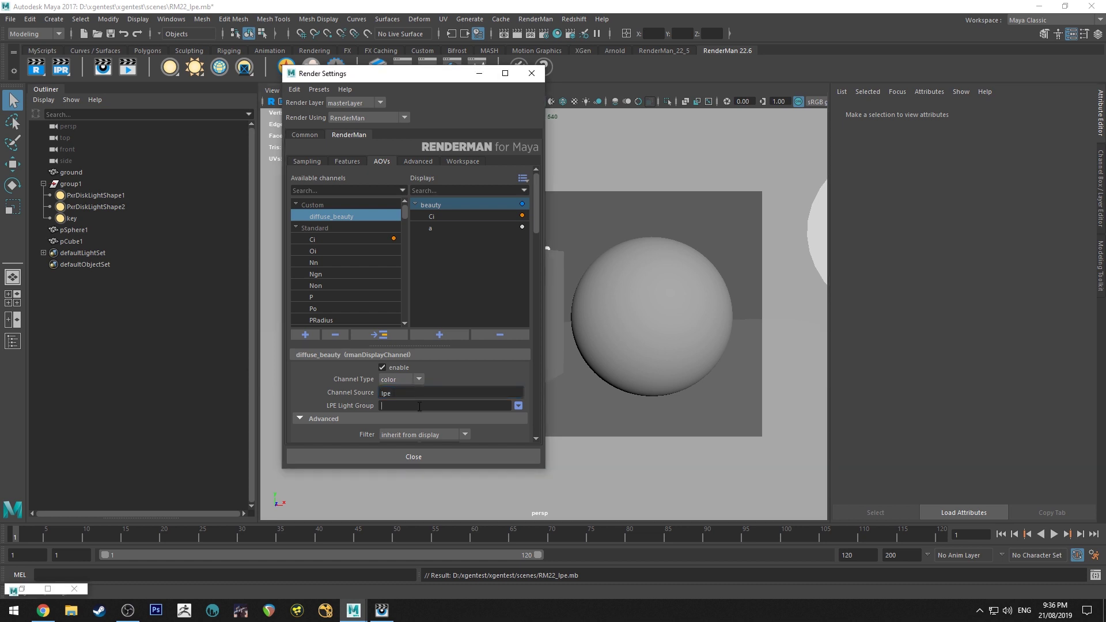
pyautogui.click(394, 395)
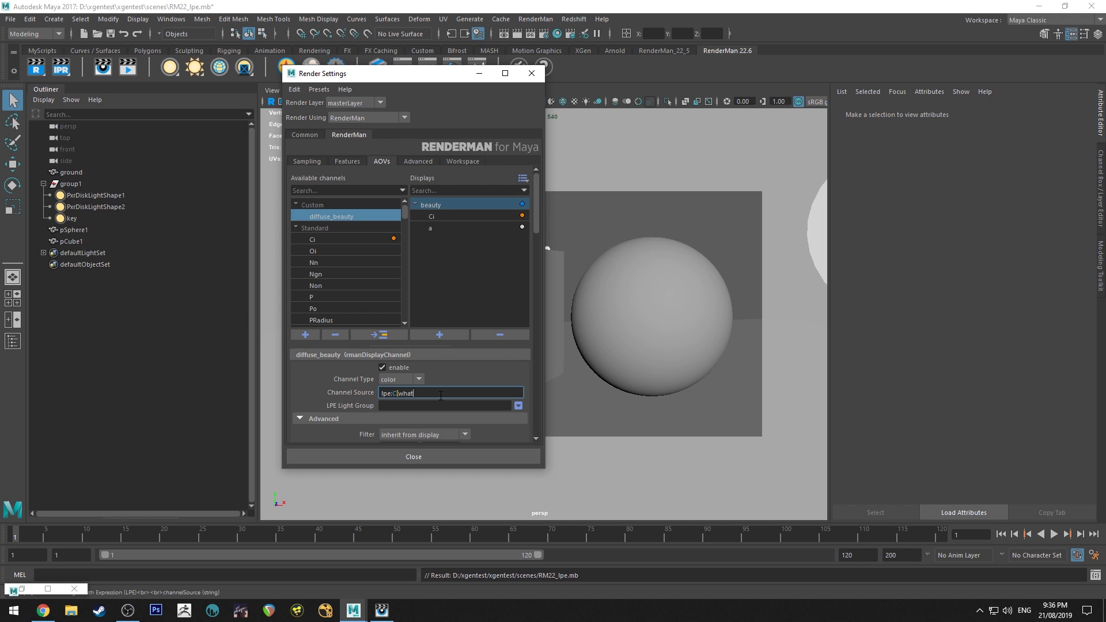
pyautogui.write("ou're rendering")
pyautogui.press('BackSpace')
pyautogui.press('BackSpace')
pyautogui.press('BackSpace')
pyautogui.press('BackSpace')
pyautogui.press('BackSpace')
pyautogui.press('BackSpace')
pyautogui.press('BackSpace')
pyautogui.press('BackSpace')
pyautogui.press('BackSpace')
pyautogui.press('BackSpace')
pyautogui.press('BackSpace')
pyautogui.press('BackSpace')
pyautogui.press('BackSpace')
pyautogui.press('BackSpace')
pyautogui.press('BackSpace')
pyautogui.press('BackSpace')
pyautogui.press('BackSpace')
pyautogui.press('BackSpace')
pyautogui.press('BackSpace')
pyautogui.press('BackSpace')
pyautogui.write('renderin')
pyautogui.write('ightpath')
pyautogui.write('][lights')
pyautogui.doubleClick(441, 395)
pyautogui.click(490, 393)
pyautogui.moveTo(485, 393); pyautogui.dragTo(459, 395)
pyautogui.click(490, 393)
pyautogui.keyDown('shift'); pyautogui.moveTo(402, 393); pyautogui.dragTo(396, 394); pyautogui.keyUp('shift')
pyautogui.press('BackSpace')
pyautogui.tripleClick(429, 394)
pyautogui.press('BackSpace')
# Step: Set the diffuse_beauty channel's source to the light path expression lpe:C<[RT][DS]>.*[<L.>O]
pyautogui.write('lpe:C<')
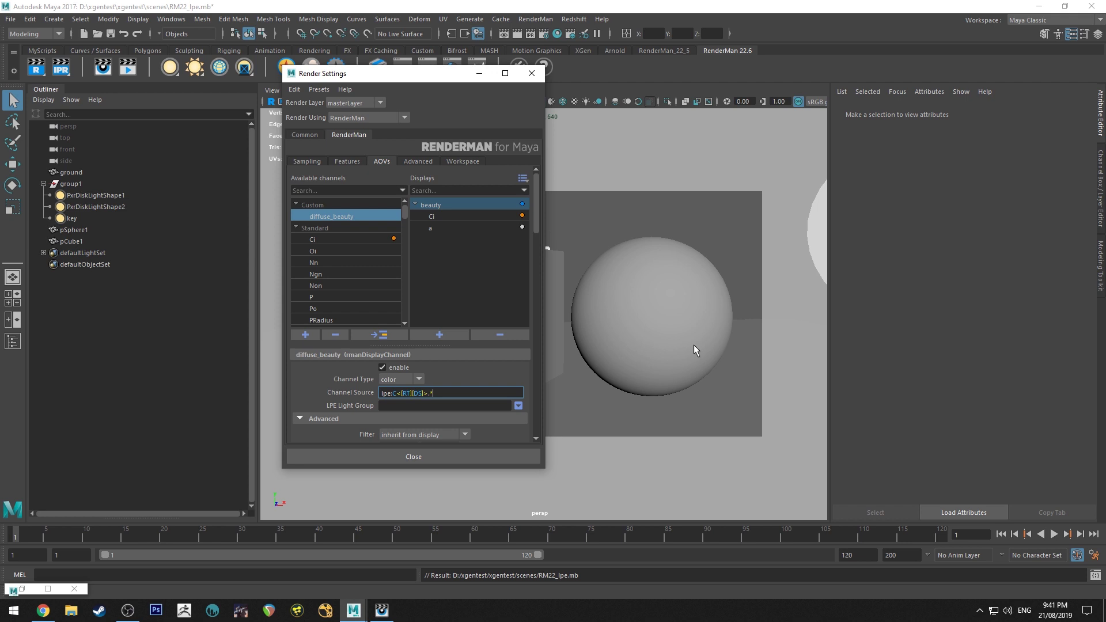
pyautogui.write('[')
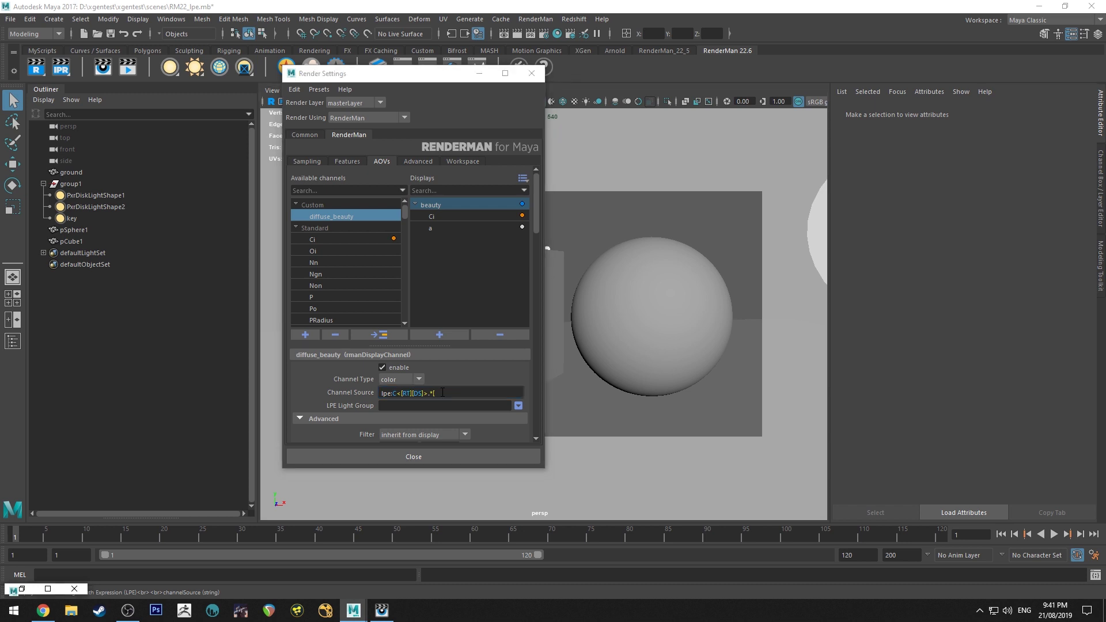
pyautogui.click(442, 393)
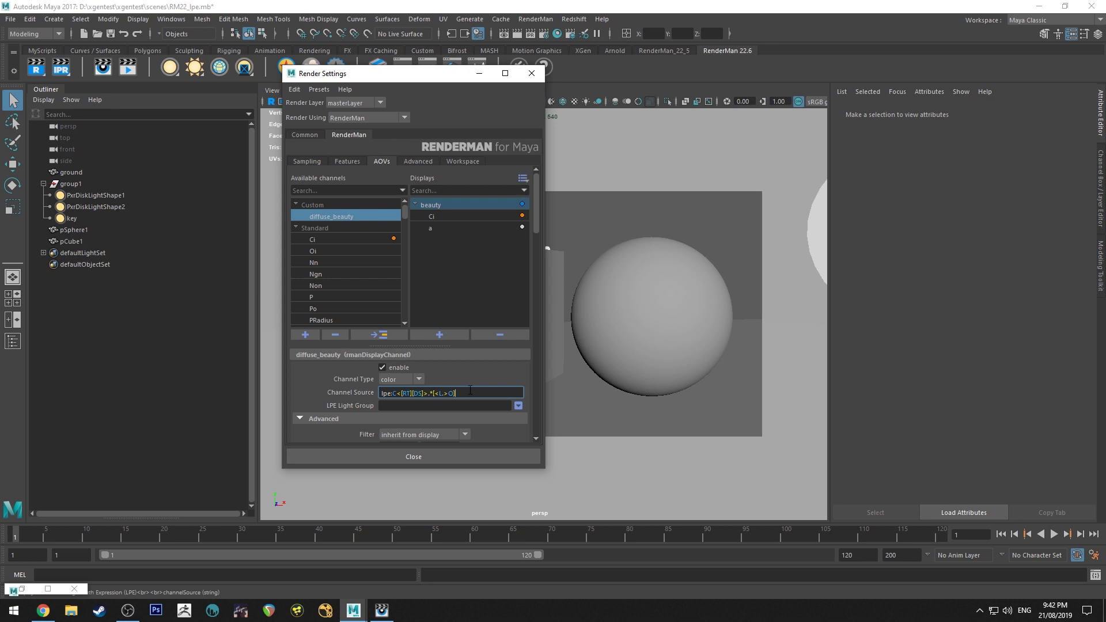
# Step: Add a new AOV display and name it diffuse_beauty
pyautogui.moveTo(345, 217); pyautogui.dragTo(429, 334)
pyautogui.click(438, 333)
pyautogui.doubleClick(461, 238)
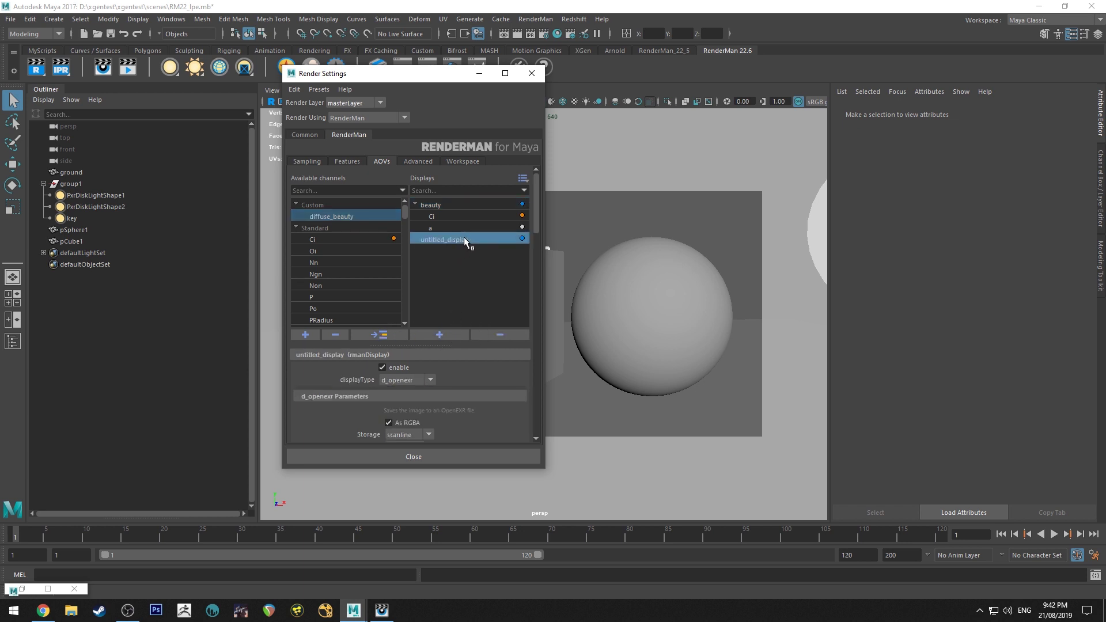
pyautogui.write('diffuse')
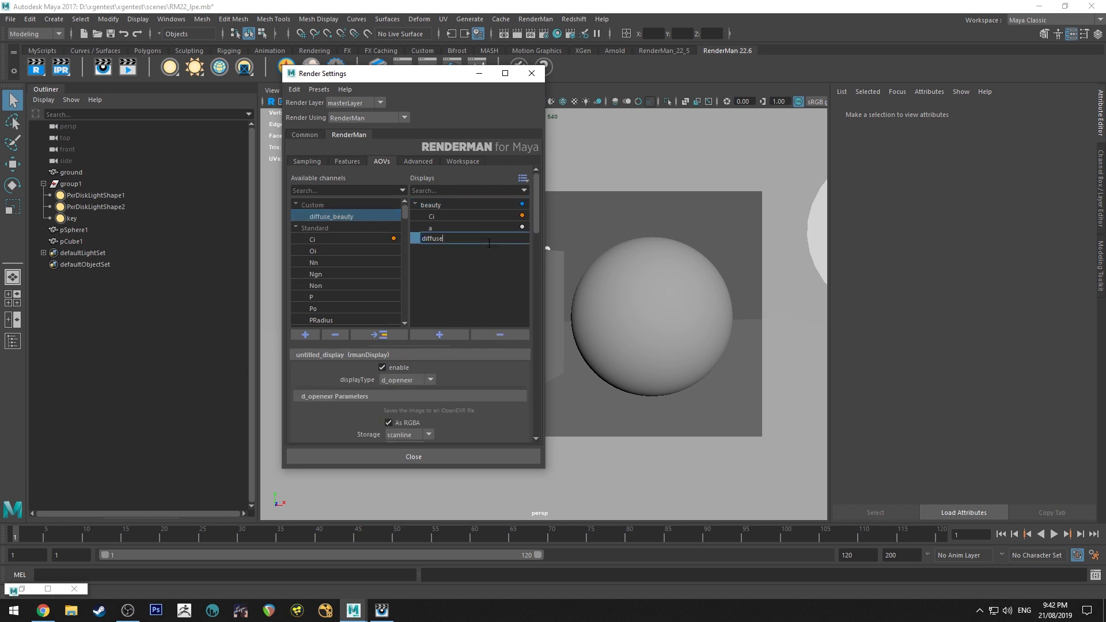
pyautogui.write('_beauty')
pyautogui.press('Return')
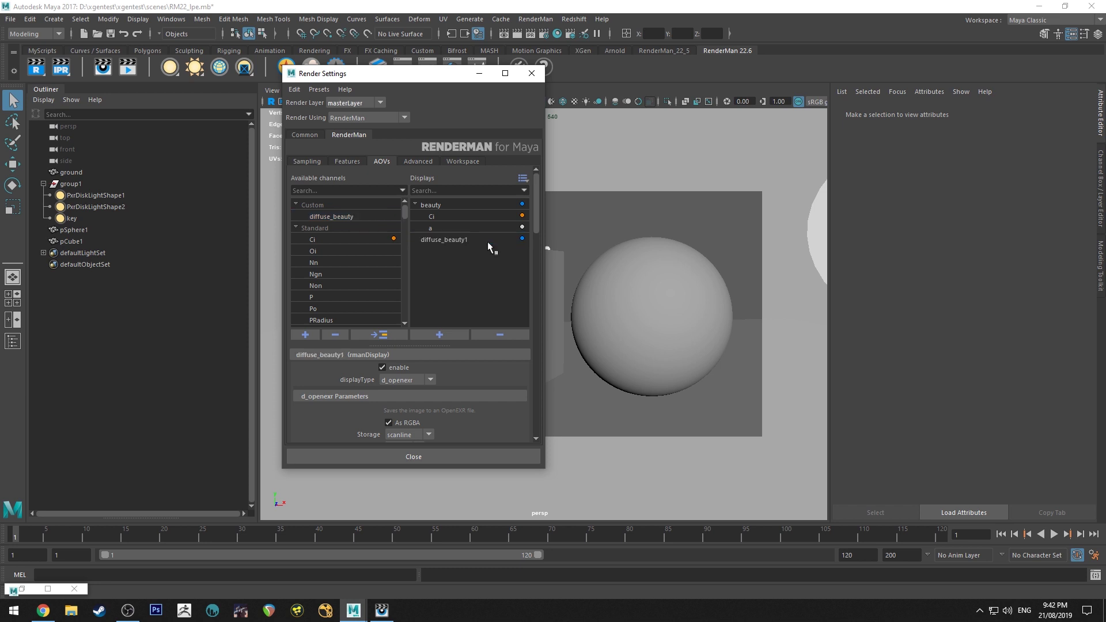
# Step: Add the custom diffuse_beauty channel to the new display, reusing the existing node
pyautogui.click(487, 240)
pyautogui.click(336, 217)
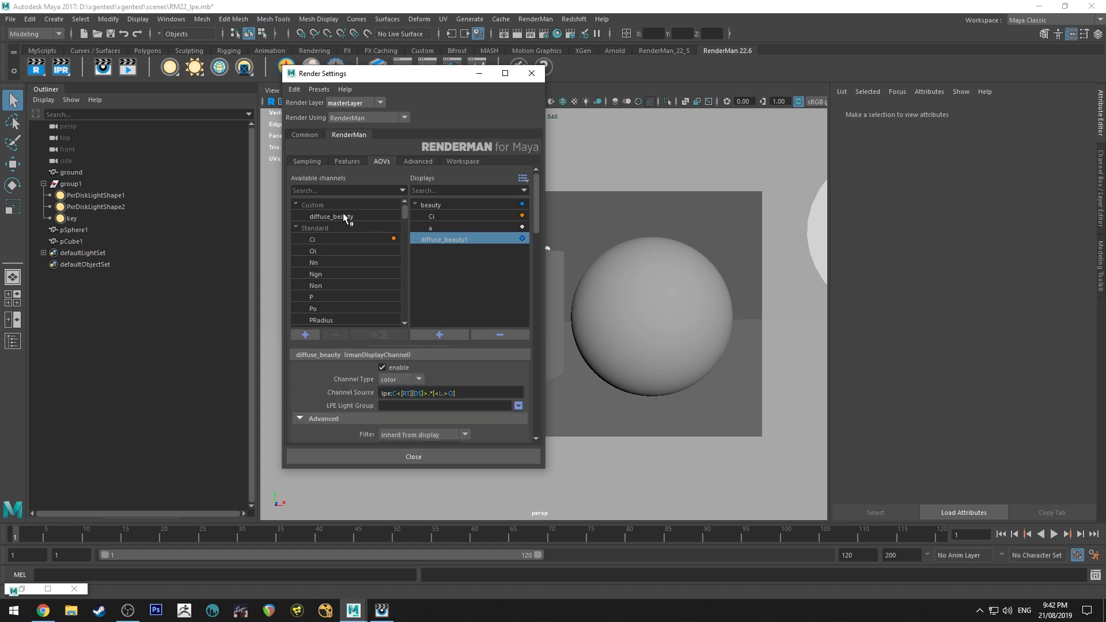
pyautogui.click(437, 239)
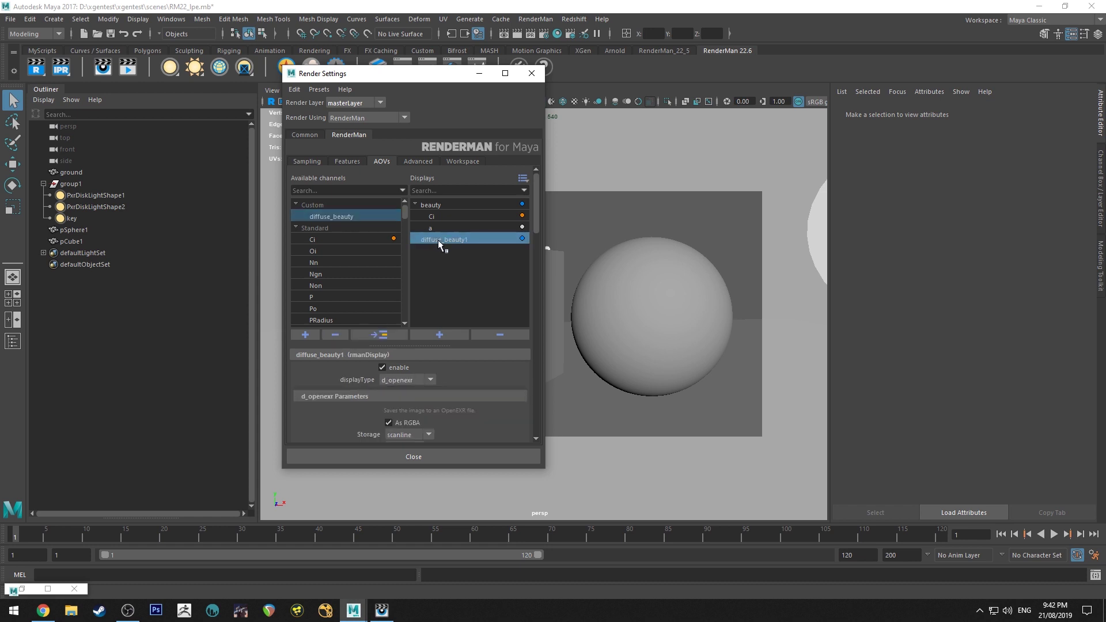
pyautogui.scroll(-3, 336, 385)
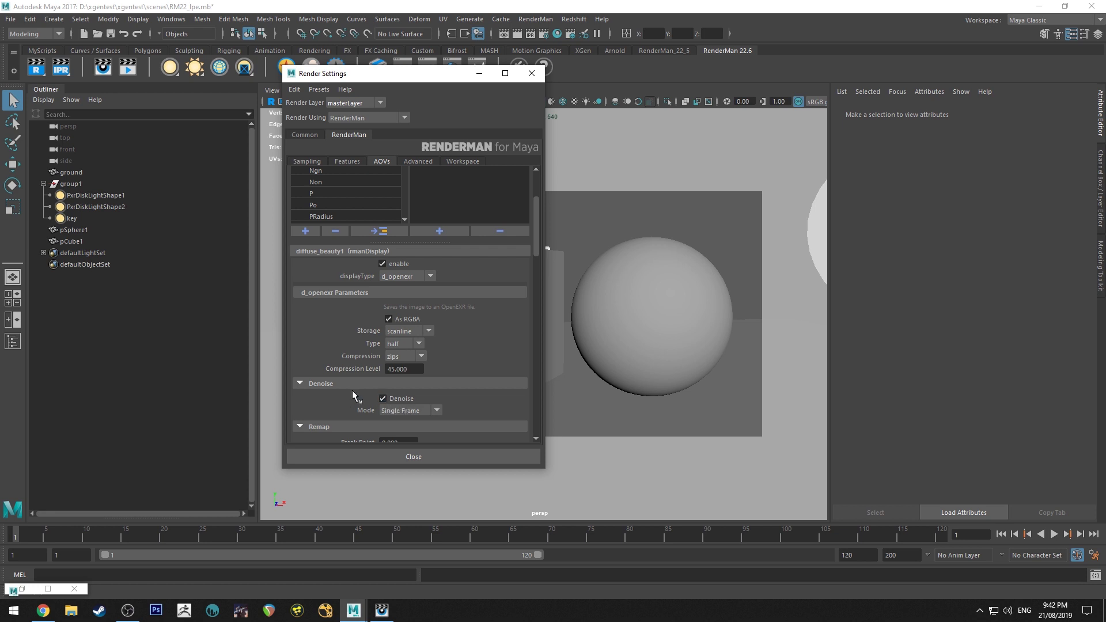
pyautogui.scroll(3, 478, 393)
pyautogui.click(359, 216)
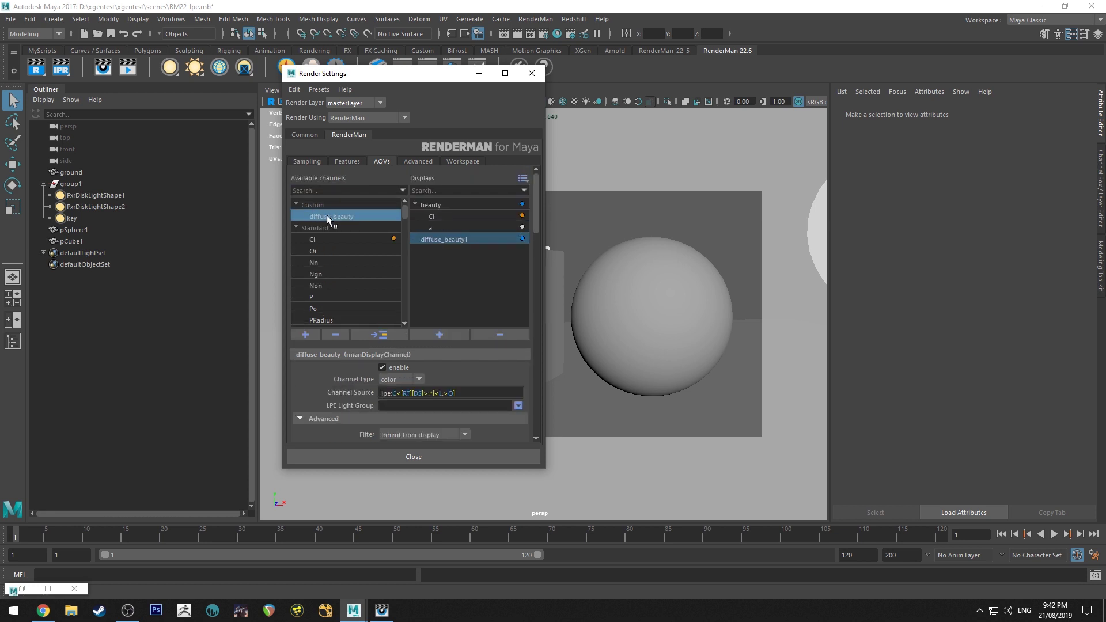
pyautogui.doubleClick(334, 218)
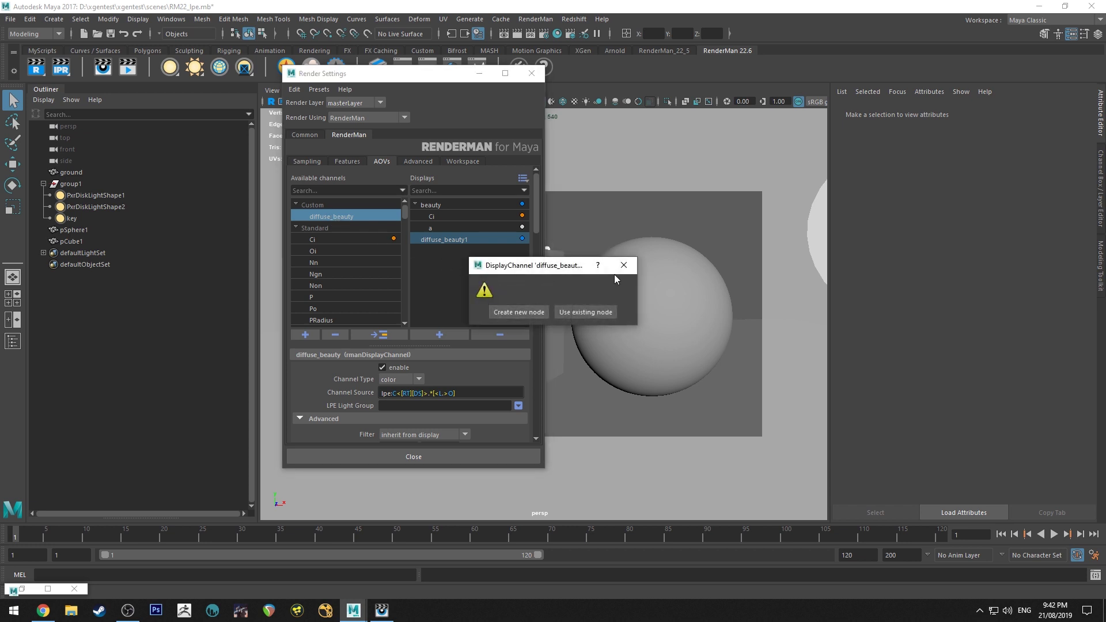
pyautogui.click(585, 311)
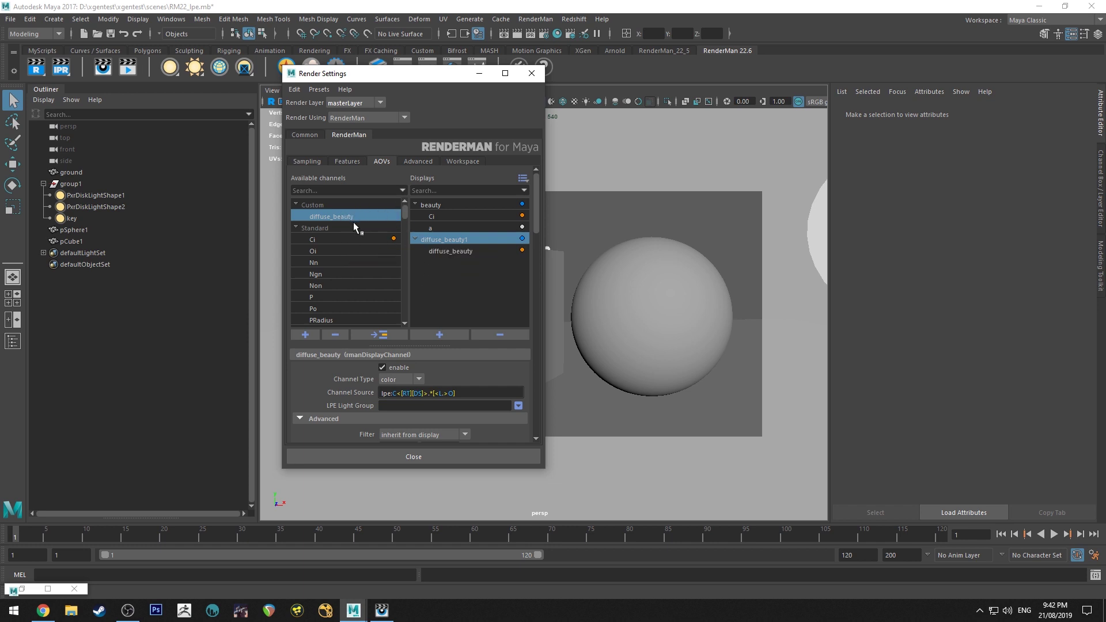
# Step: Change the diffuse_beauty channel's source expression to lpe:C<..>*[<L.>O]
pyautogui.click(437, 250)
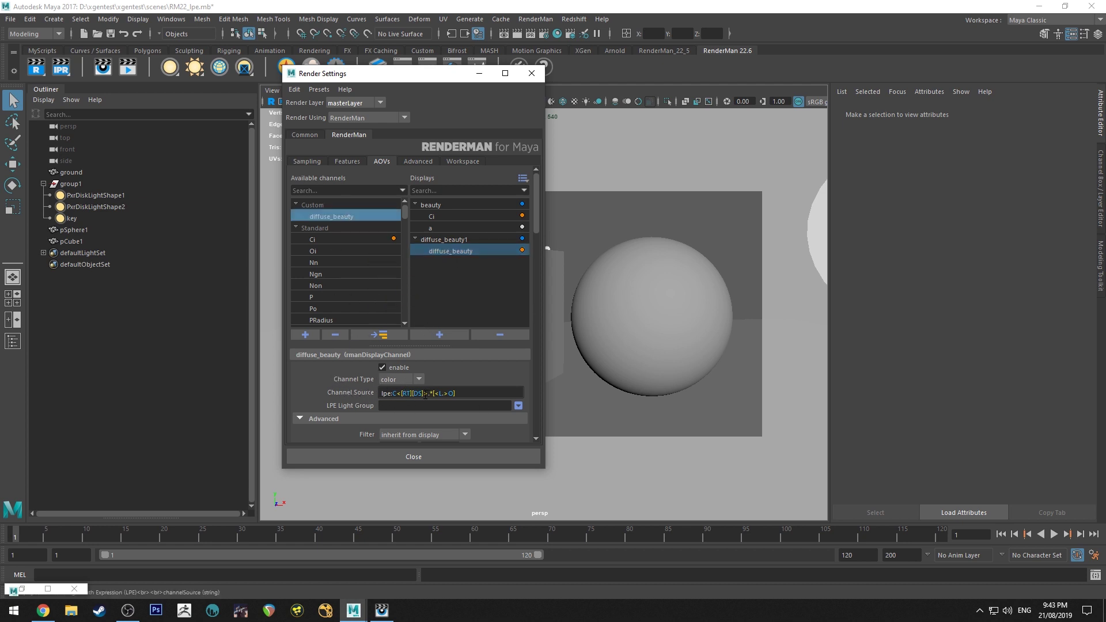
pyautogui.moveTo(424, 394); pyautogui.dragTo(400, 396)
pyautogui.write('.>.')
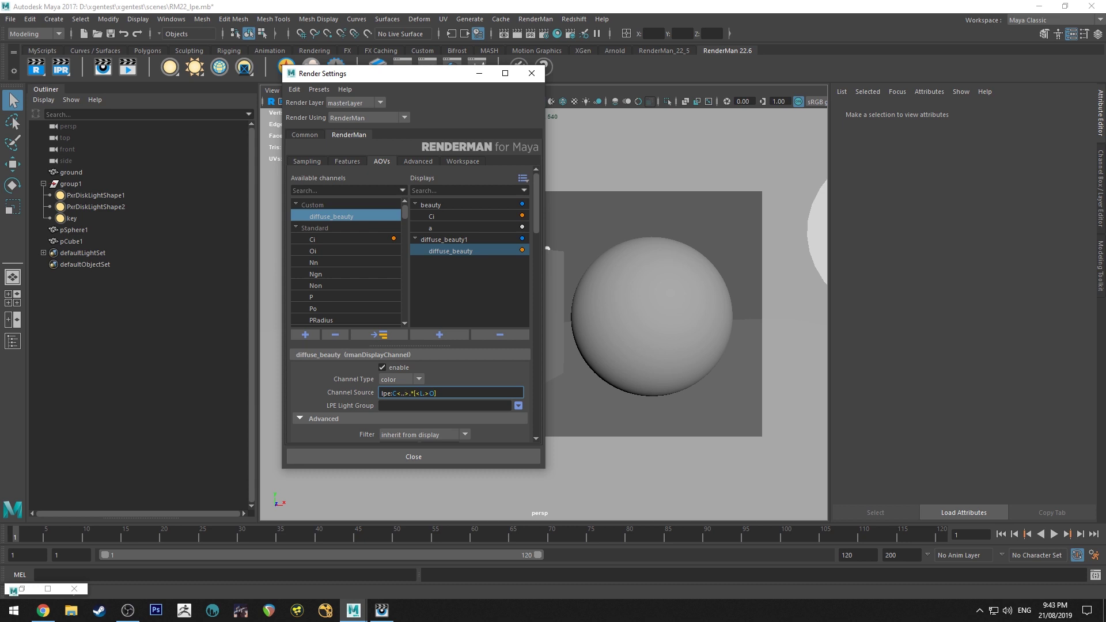
pyautogui.press('Right')
pyautogui.press('Right')
pyautogui.press('Delete')
pyautogui.moveTo(433, 395)
pyautogui.mouseDown()
pyautogui.moveTo(408, 395)
pyautogui.moveTo(426, 395)
pyautogui.mouseUp()
pyautogui.click(441, 393)
pyautogui.moveTo(432, 393); pyautogui.dragTo(413, 394)
pyautogui.press('Return')
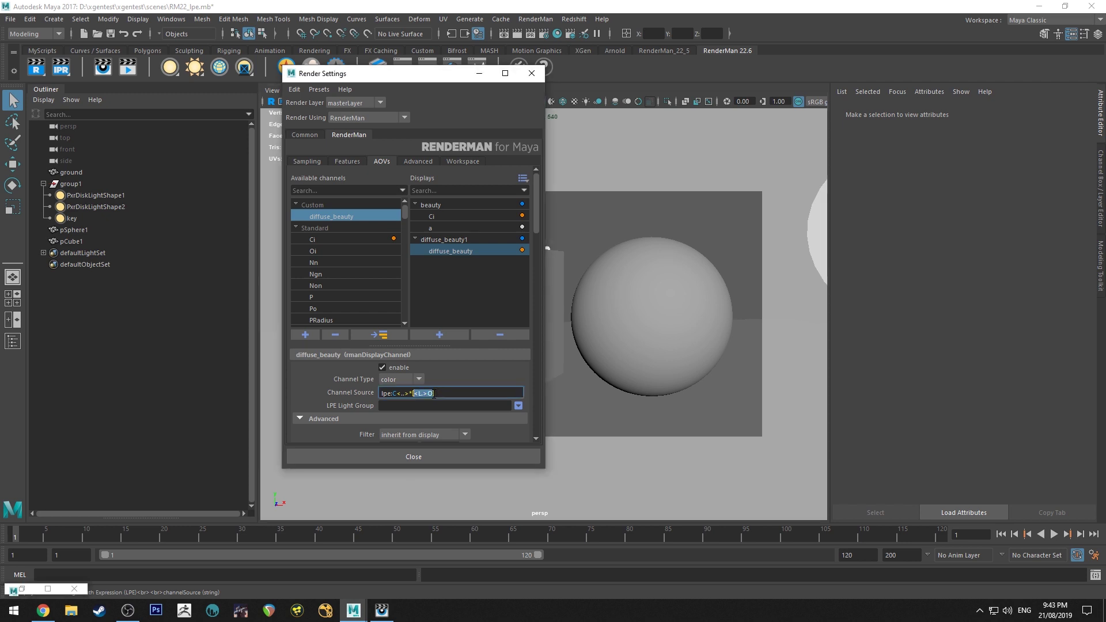
# Step: Change the diffuse_beauty channel's source expression to lpe:C<..>*[LO]
pyautogui.write('LO')
pyautogui.click(452, 239)
pyautogui.scroll(-5, 455, 239)
pyautogui.scroll(5, 455, 239)
pyautogui.click(452, 221)
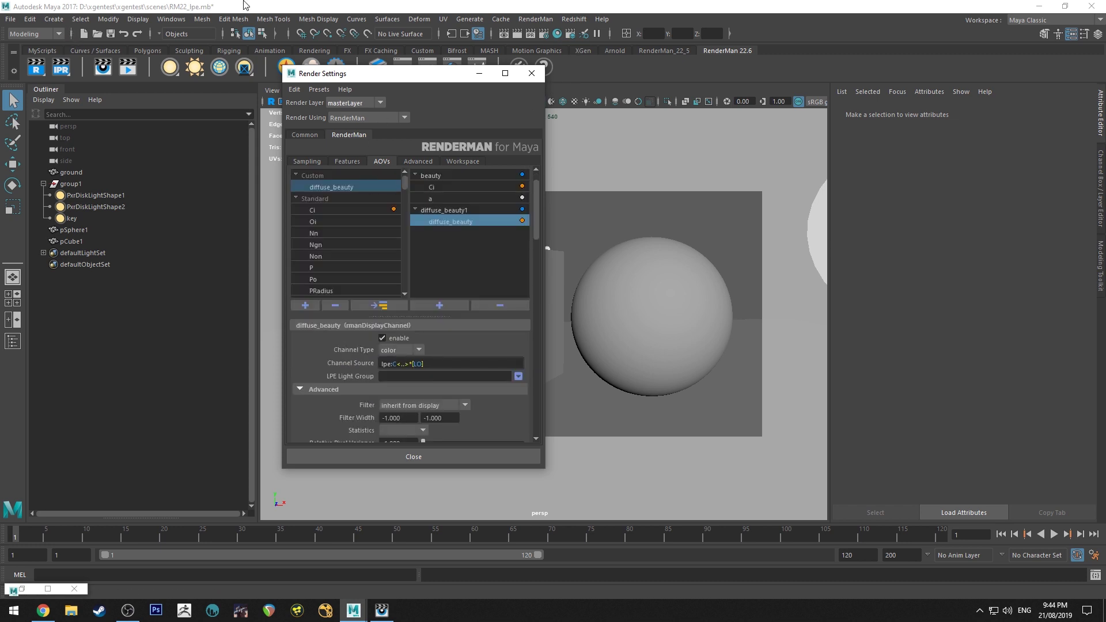
# Step: Review the output settings of the diffuse_beauty1 and beauty displays
pyautogui.click(440, 210)
pyautogui.click(389, 392)
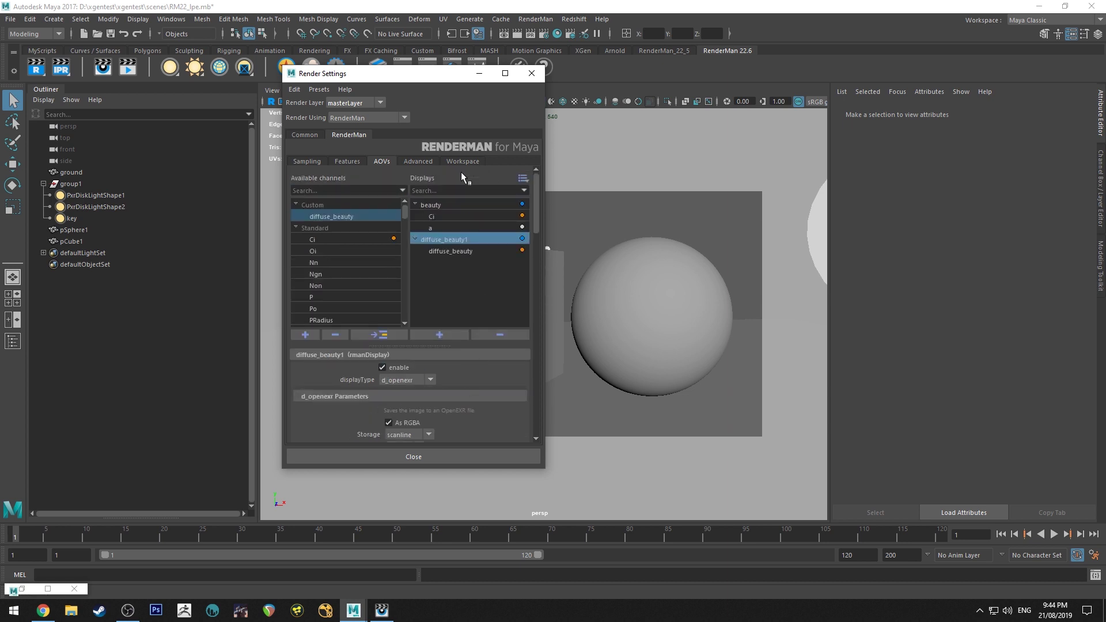
pyautogui.click(445, 205)
pyautogui.scroll(-3, 357, 407)
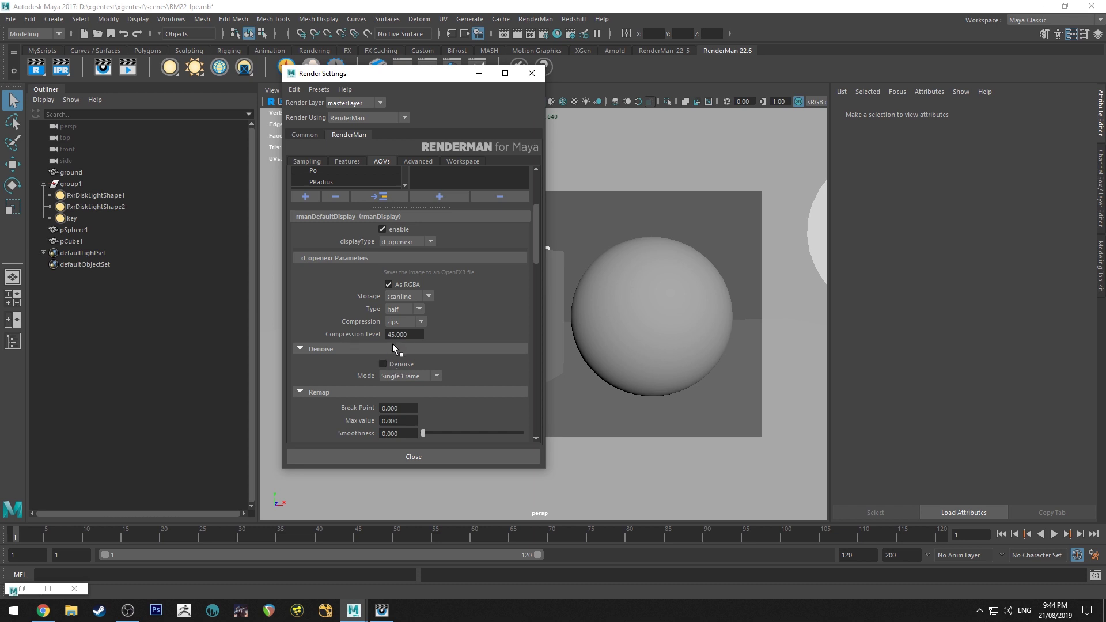
pyautogui.scroll(3, 481, 378)
pyautogui.scroll(-1, 481, 379)
pyautogui.scroll(1, 441, 223)
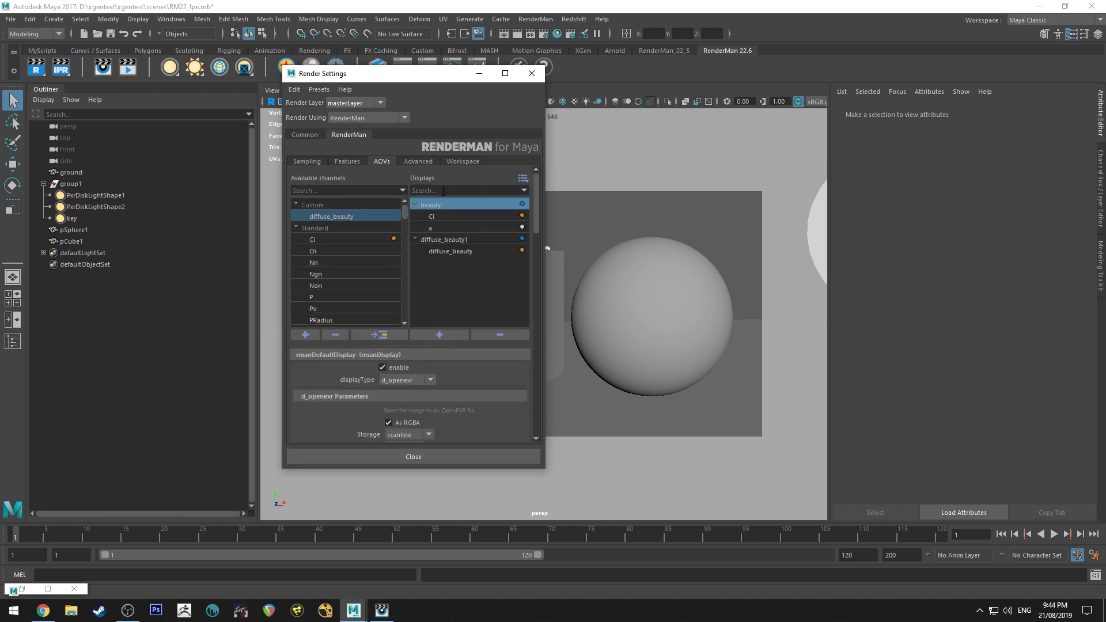
# Step: Start an interactive IPR render and maximize the image viewer on the new beauty image
pyautogui.click(459, 239)
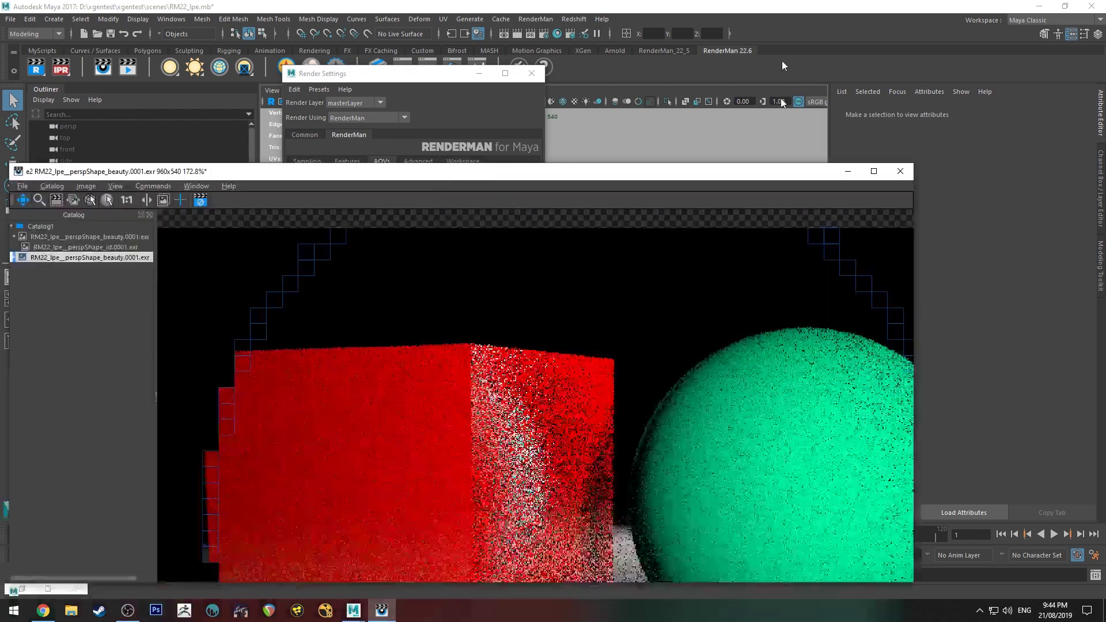
pyautogui.doubleClick(116, 172)
pyautogui.click(4, 90)
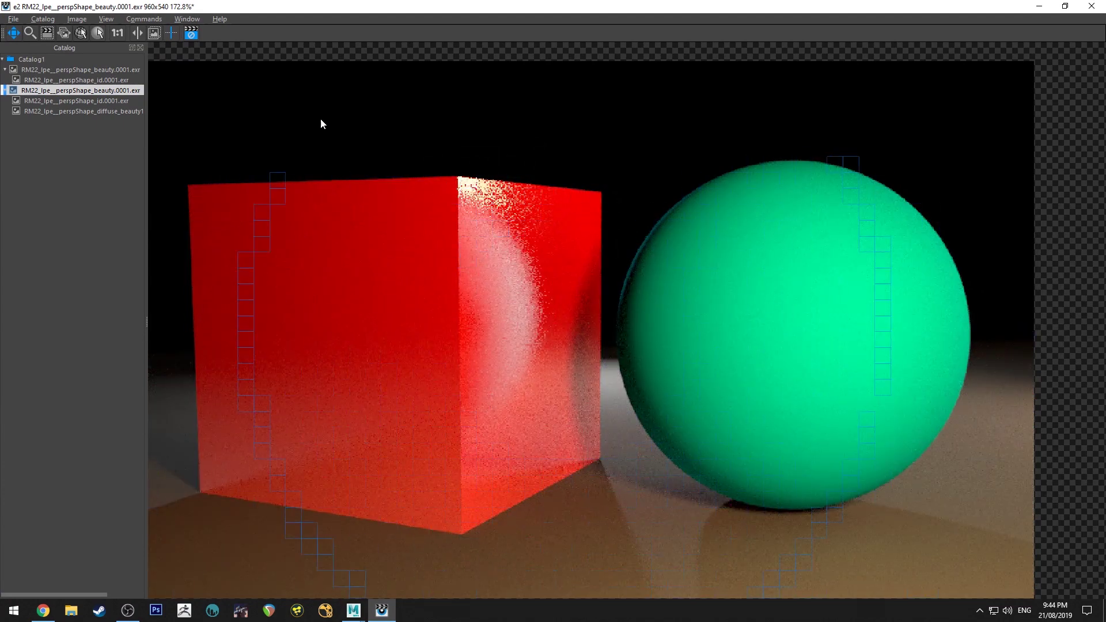
# Step: Compare the rendered beauty image with the diffuse_beauty1 image in the catalog
pyautogui.click(115, 110)
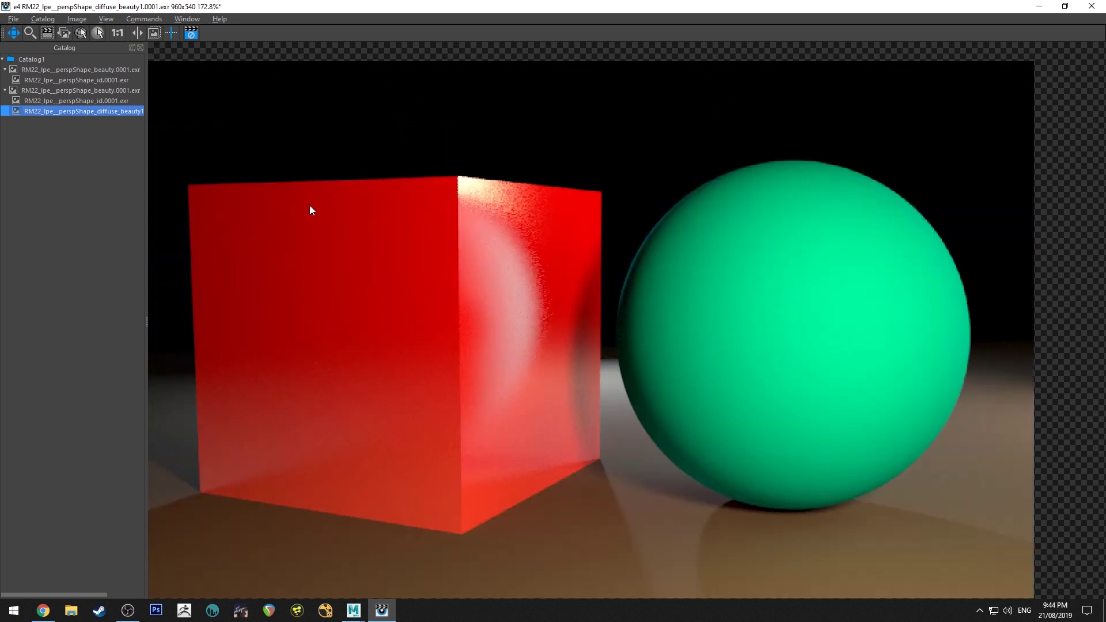
pyautogui.click(104, 91)
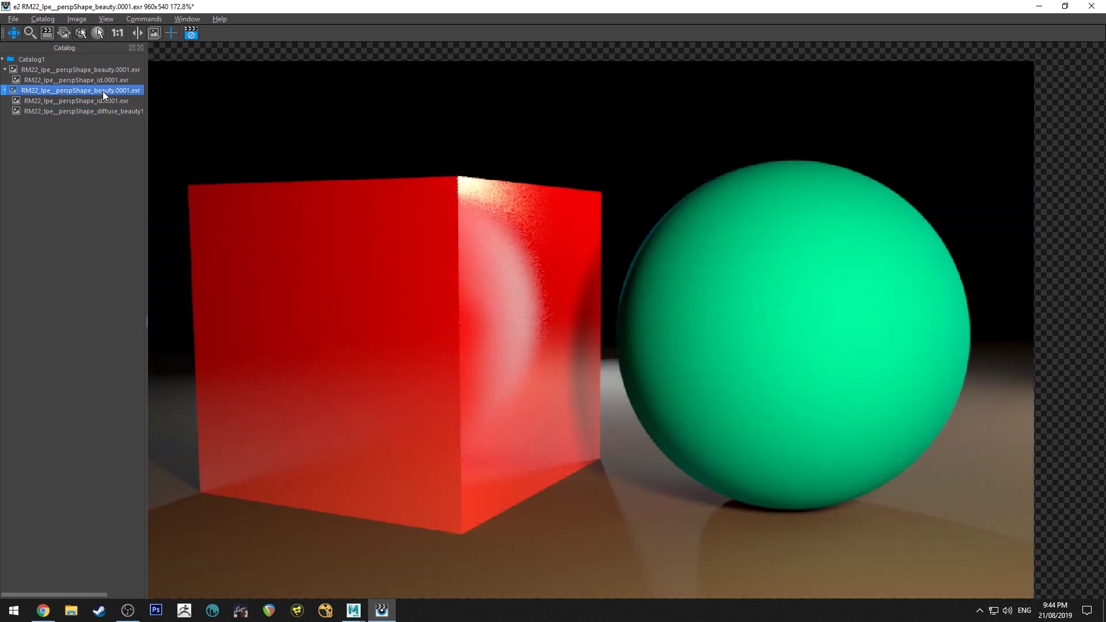
pyautogui.click(116, 112)
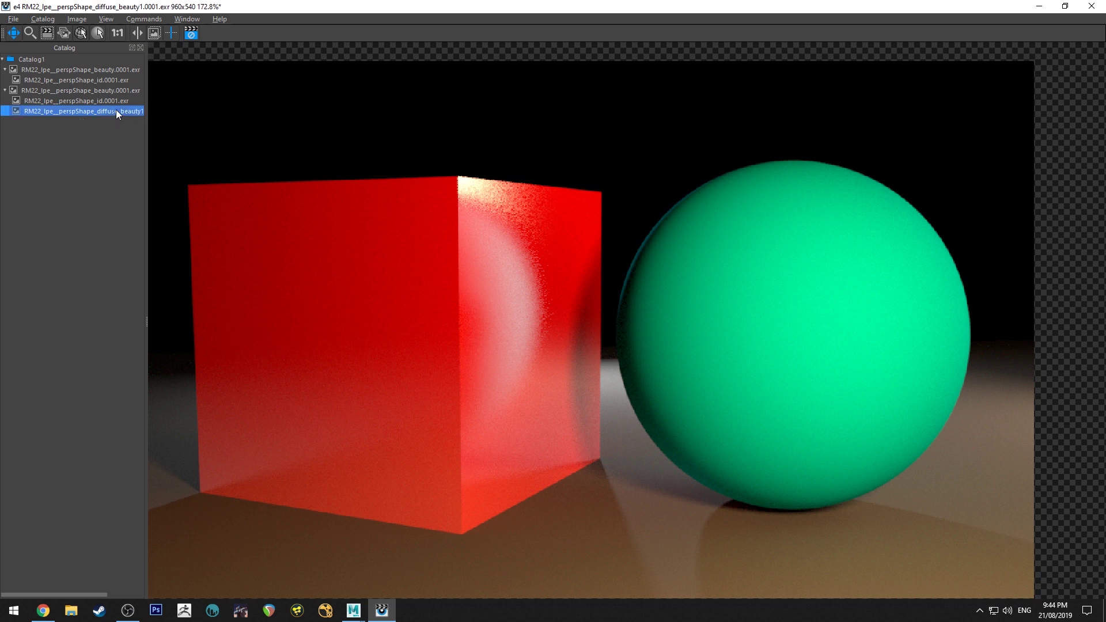
pyautogui.click(112, 92)
pyautogui.click(113, 109)
pyautogui.click(114, 100)
pyautogui.click(116, 91)
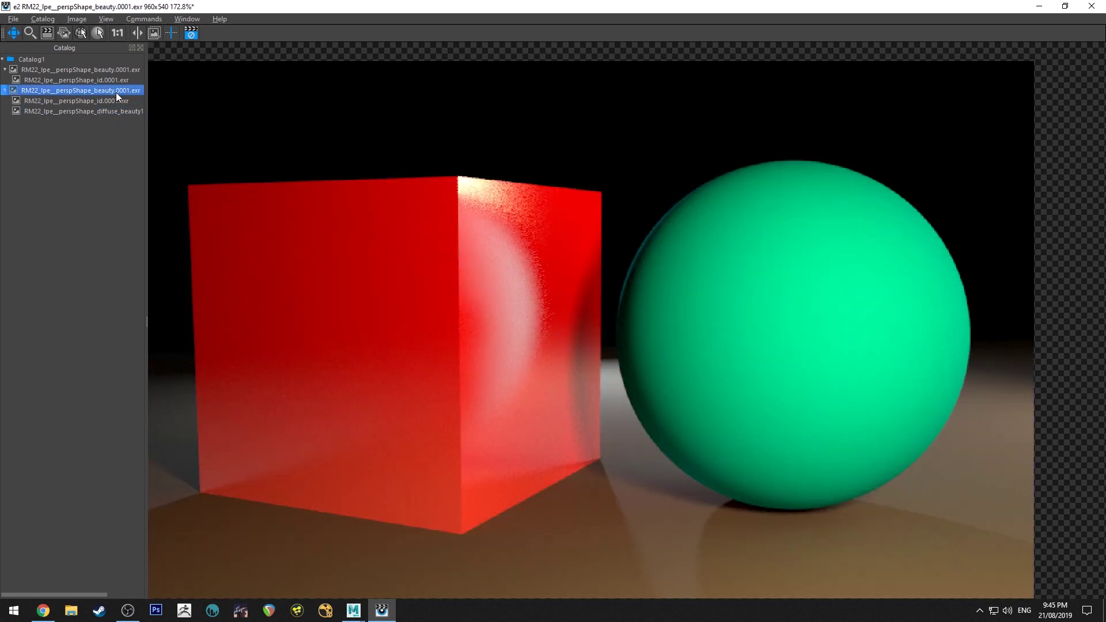
pyautogui.click(117, 110)
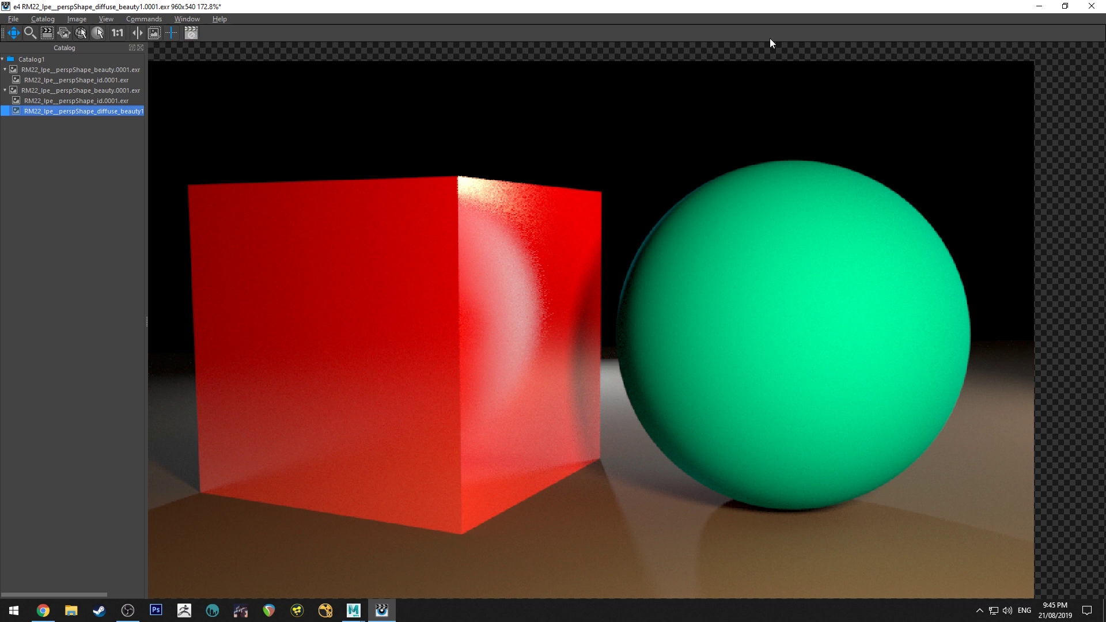
# Step: Return to Maya, remove the diffuse_beauty1 display and custom diffuse_beauty channel, and minimize the Render Settings
pyautogui.click(1039, 6)
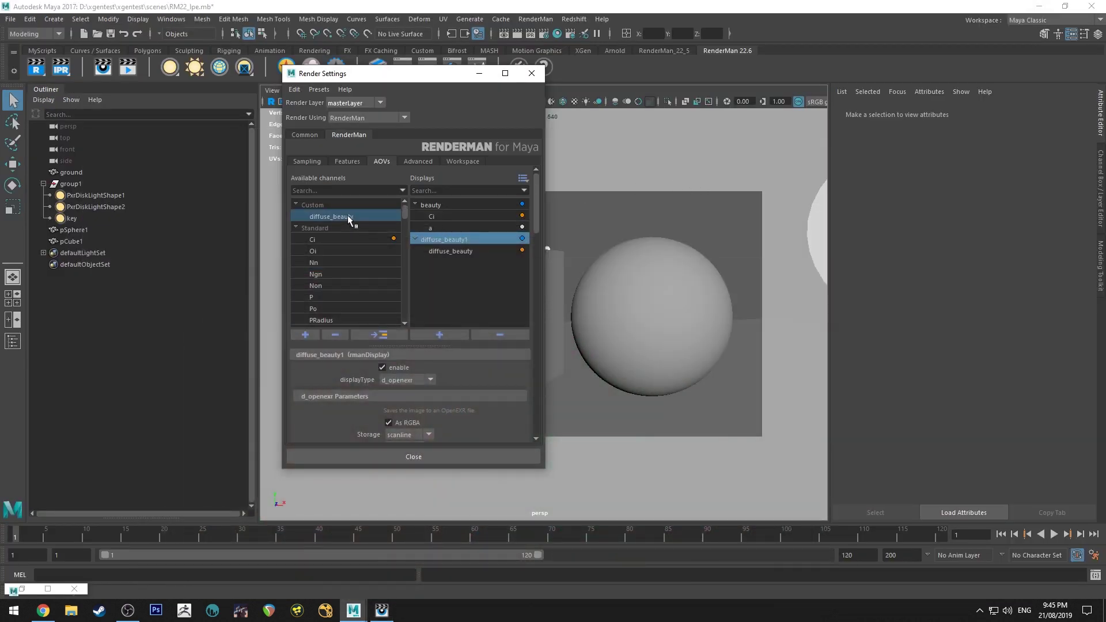
pyautogui.click(452, 250)
pyautogui.click(455, 238)
pyautogui.click(500, 334)
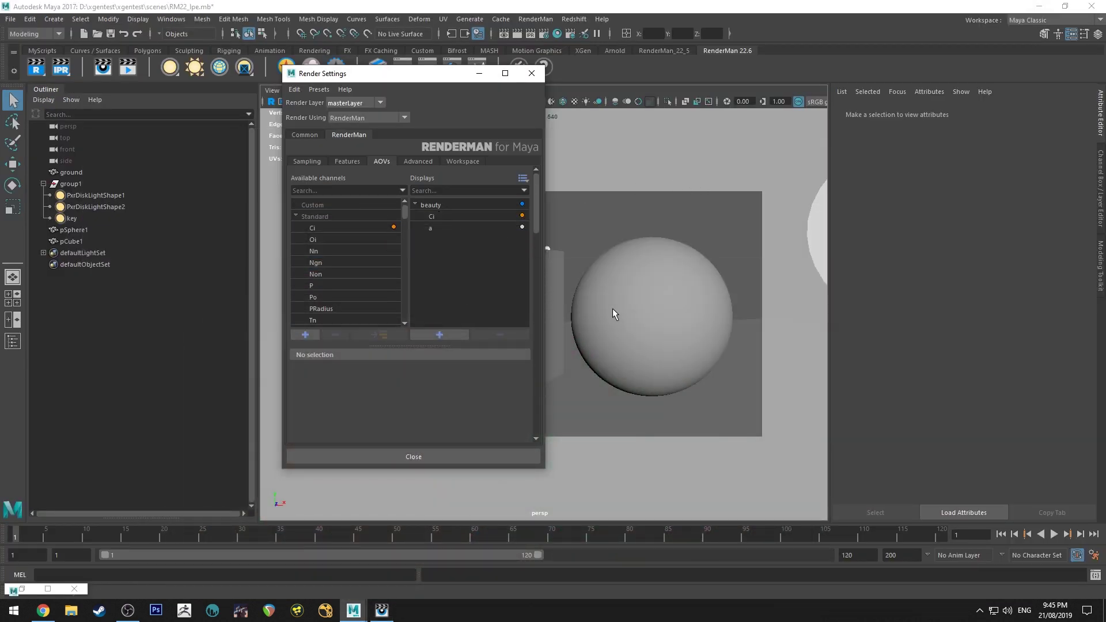
pyautogui.click(326, 204)
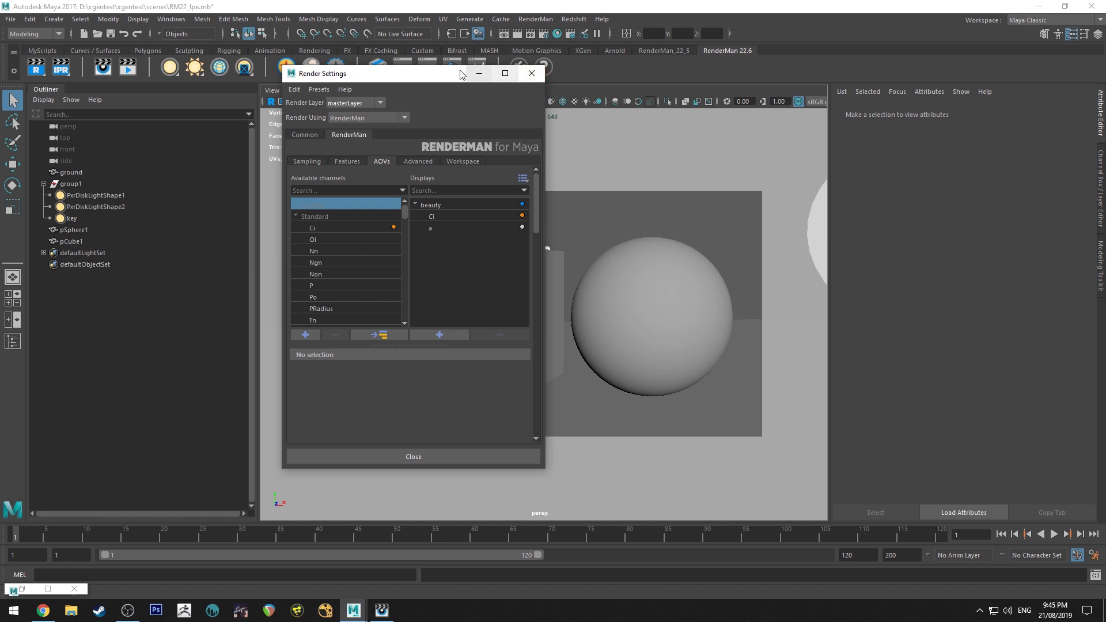
pyautogui.click(492, 74)
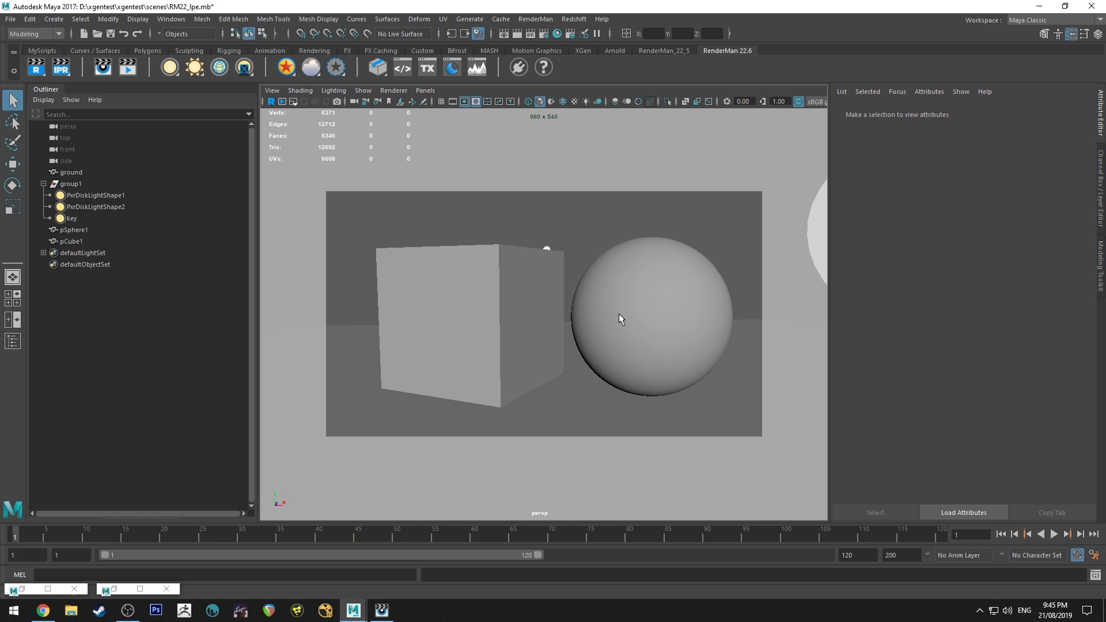
# Step: Set the RenderMan LPE Group of pSphere1 to sphere
pyautogui.click(662, 318)
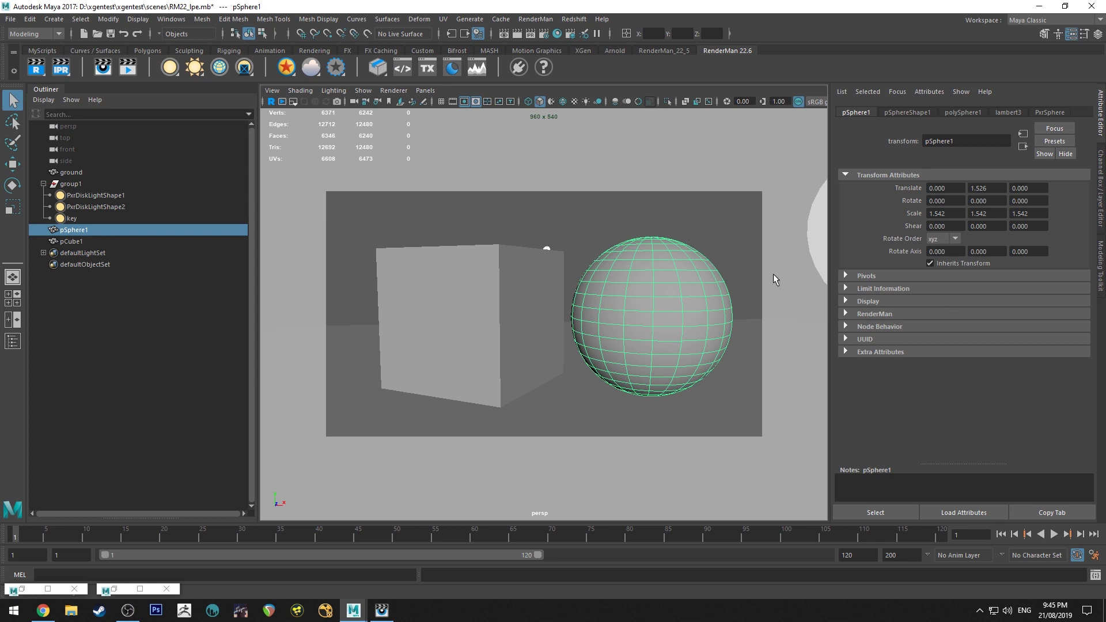
pyautogui.click(845, 314)
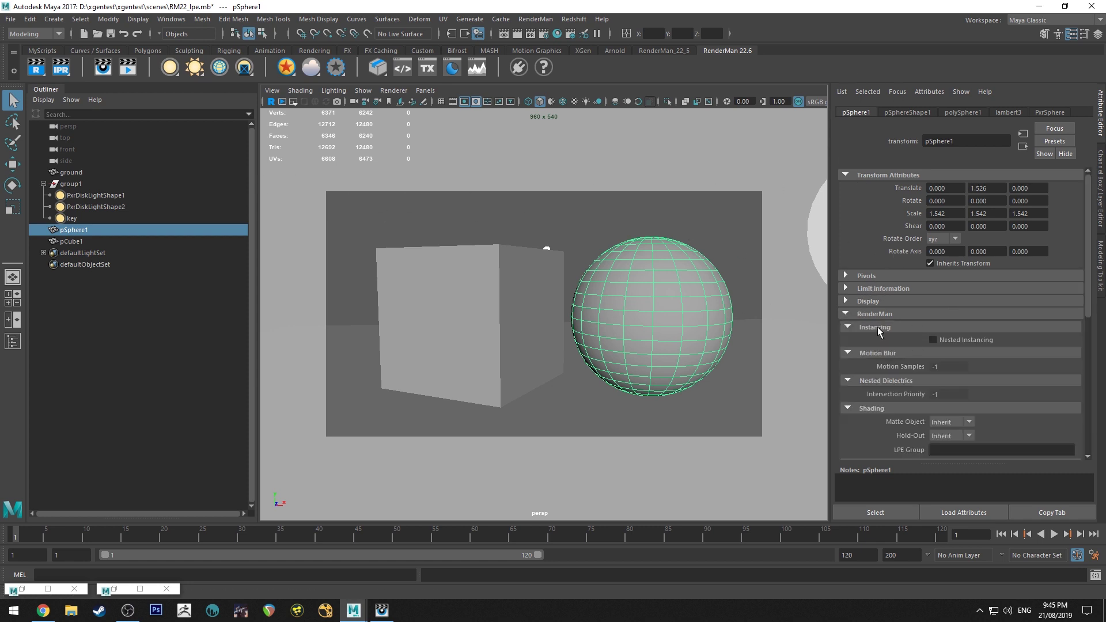
pyautogui.scroll(-3, 876, 326)
pyautogui.click(941, 346)
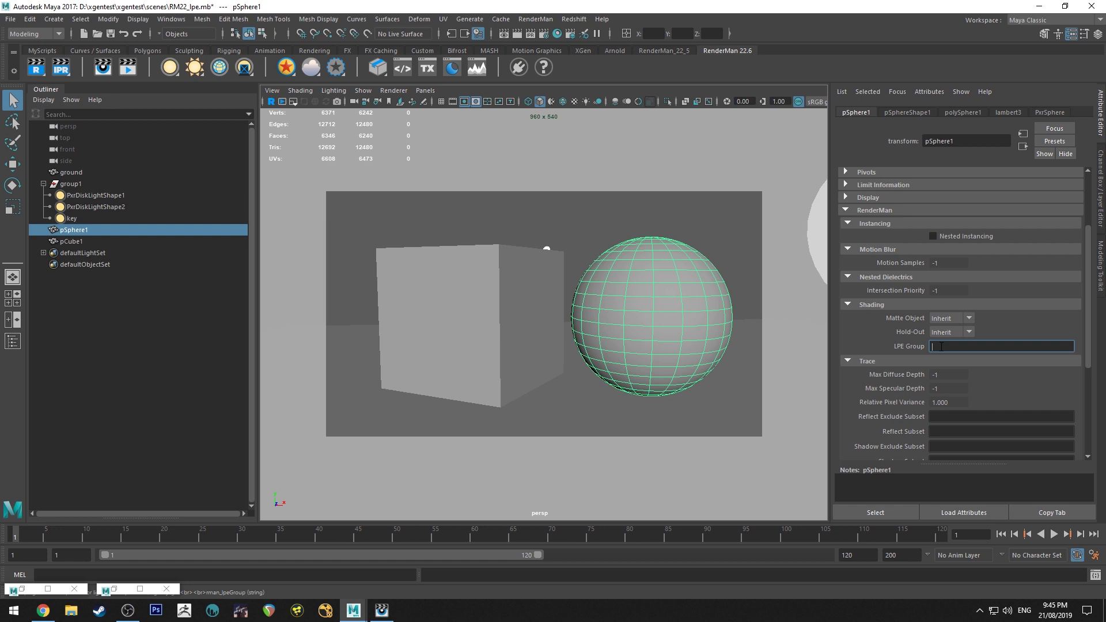
pyautogui.write('sphere')
# Step: Set the LPE Group of pCube1 to cube and that of the ground plane to ground
pyautogui.click(84, 241)
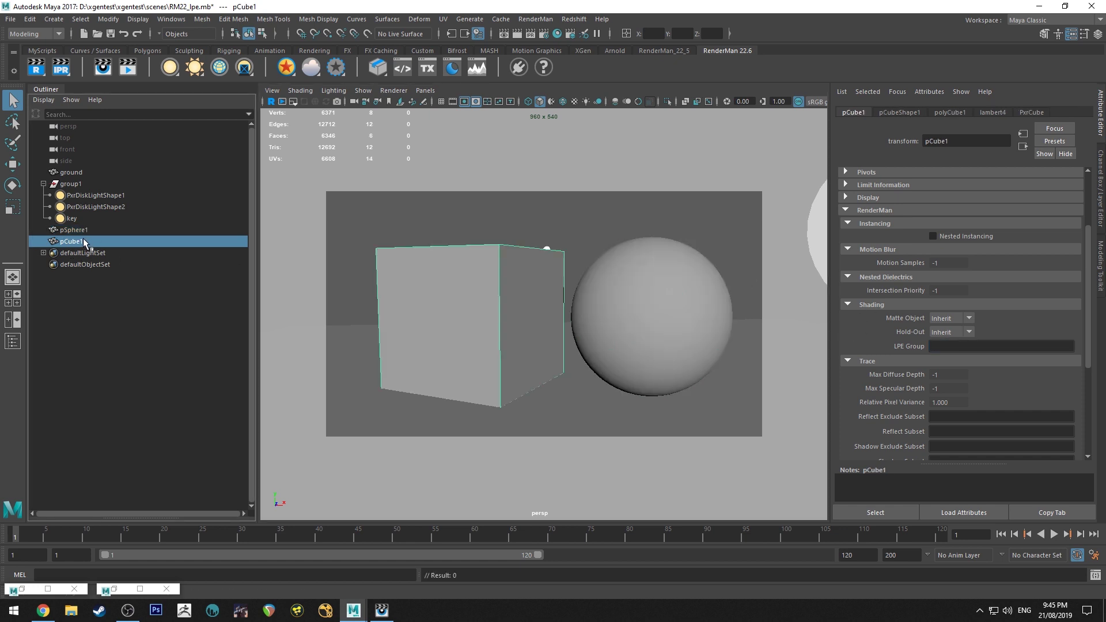
pyautogui.click(944, 346)
pyautogui.write('cube')
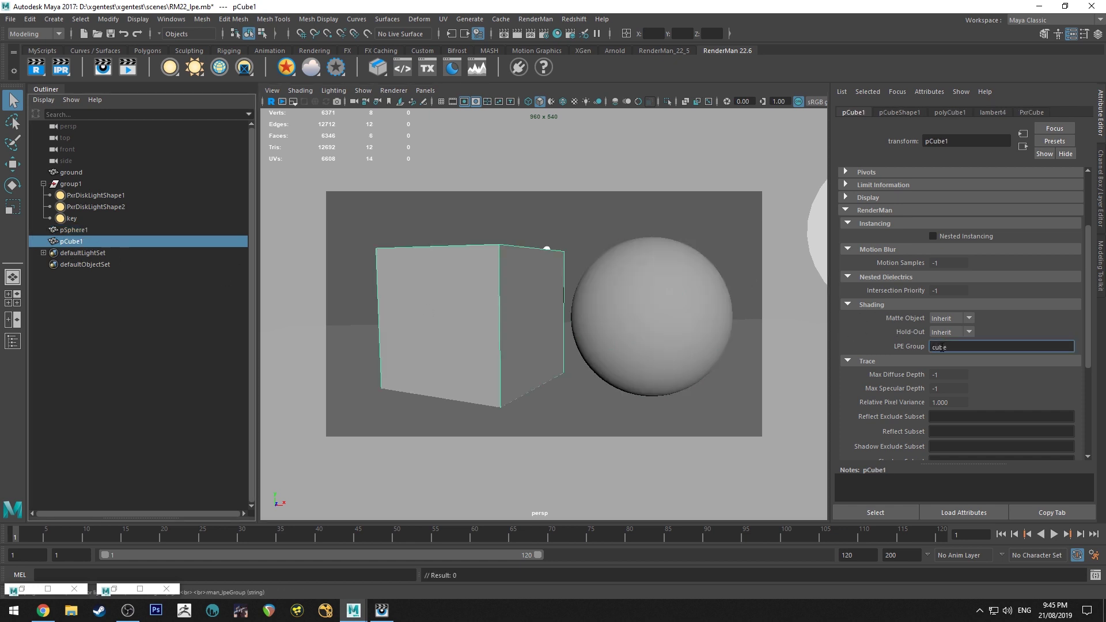
pyautogui.click(71, 173)
pyautogui.click(945, 346)
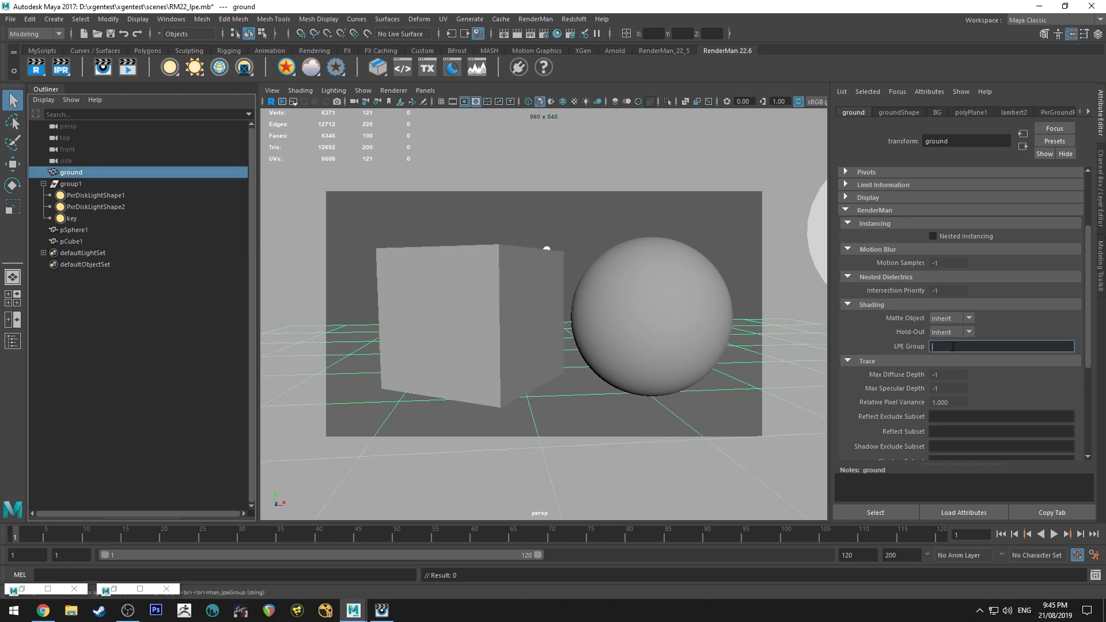
pyautogui.write('ground')
# Step: Set the key disk light's Light Group to key in its advanced shape attributes
pyautogui.click(77, 219)
pyautogui.click(974, 346)
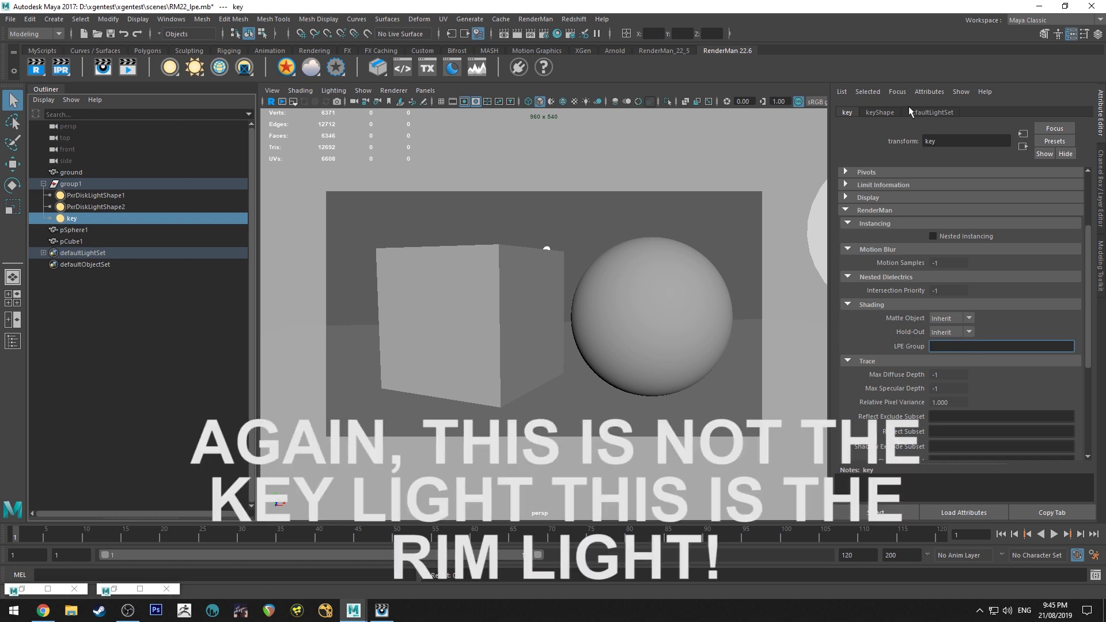
pyautogui.click(880, 113)
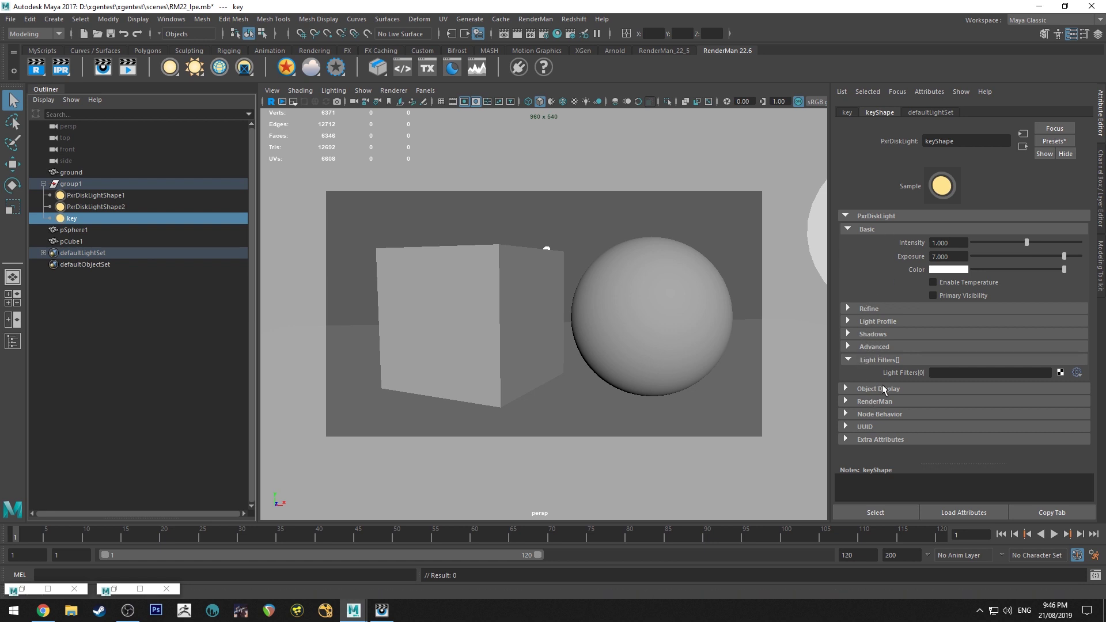
pyautogui.click(876, 401)
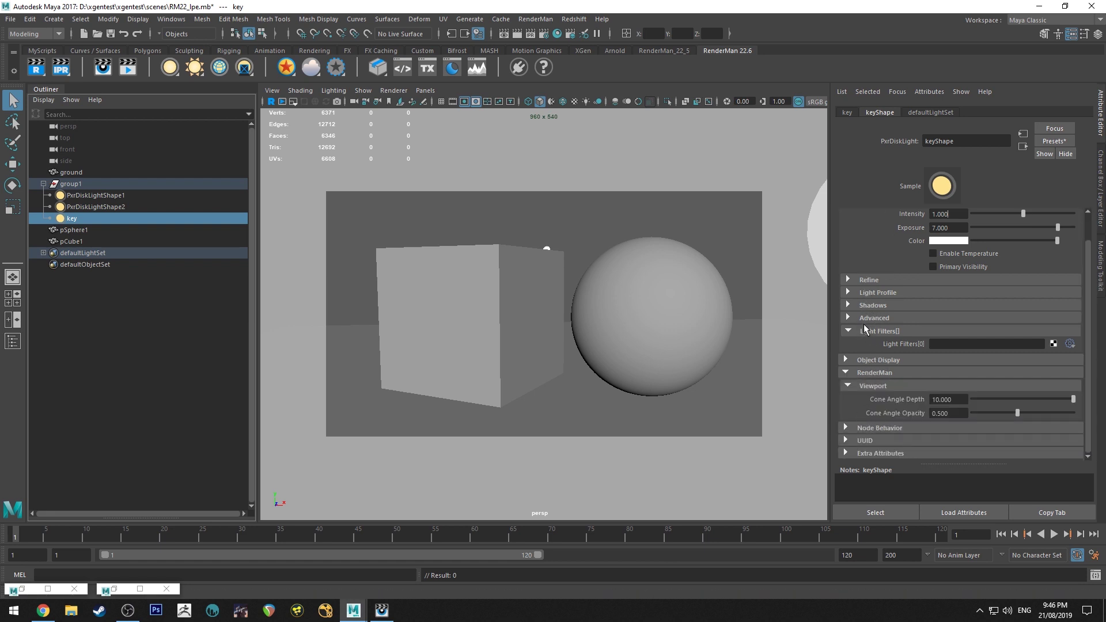
pyautogui.click(870, 319)
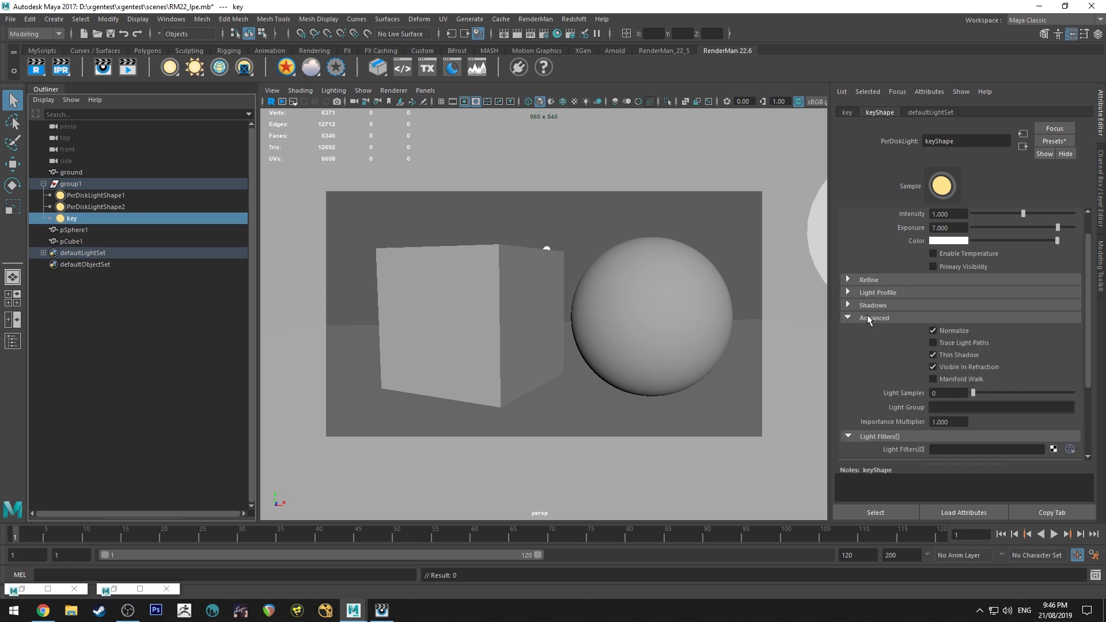
pyautogui.click(931, 407)
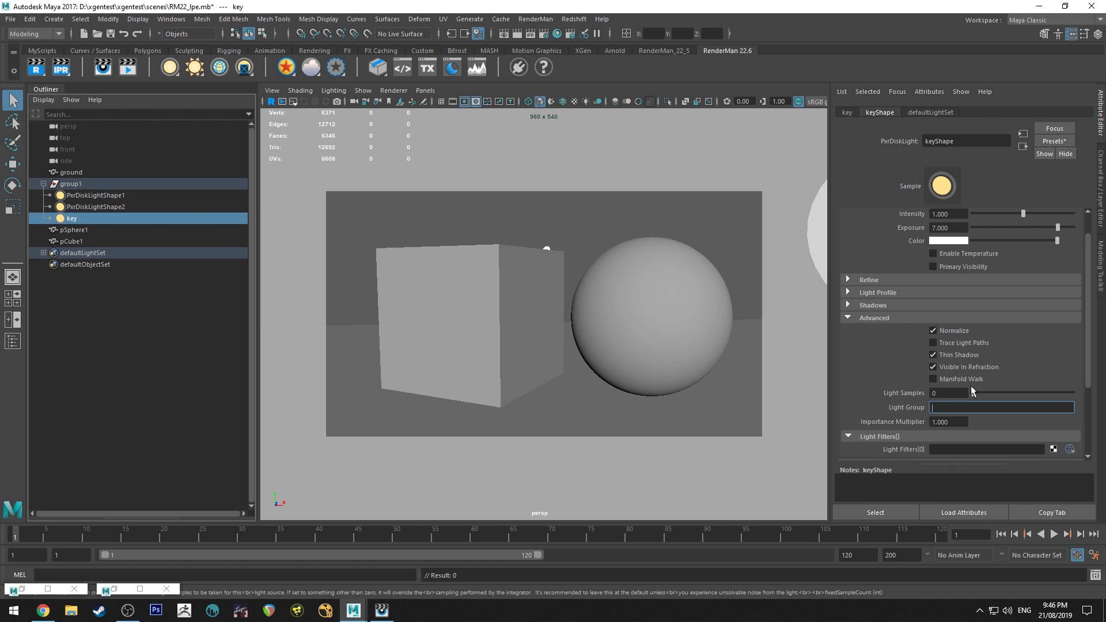
pyautogui.write('y')
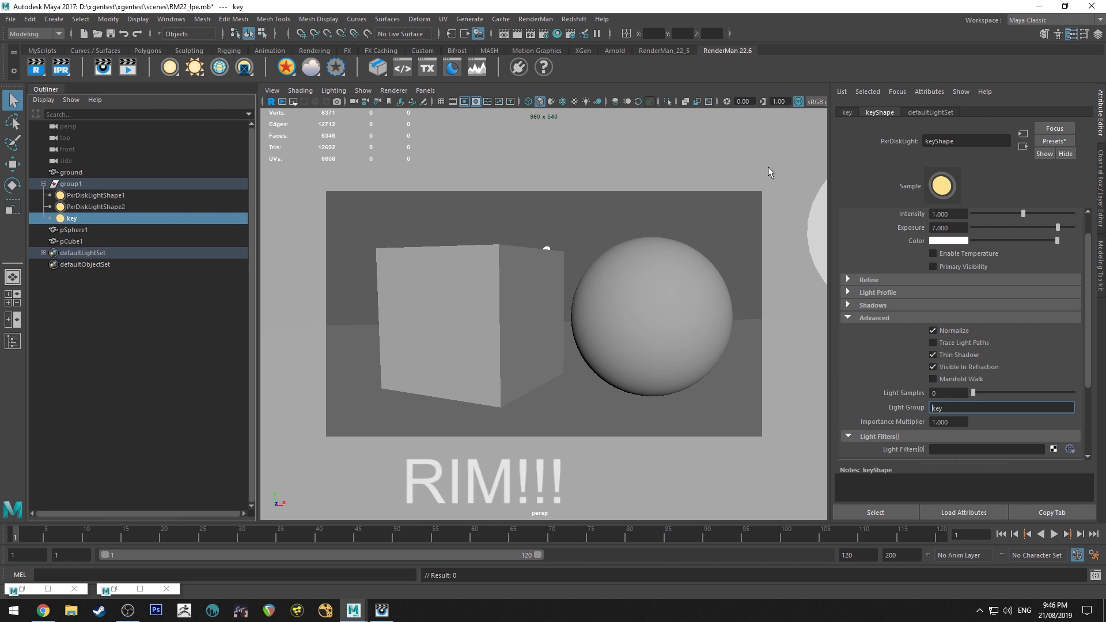
pyautogui.click(579, 209)
# Step: Select the sphere and add a custom AOV channel named sphere in the Render Settings
pyautogui.click(596, 276)
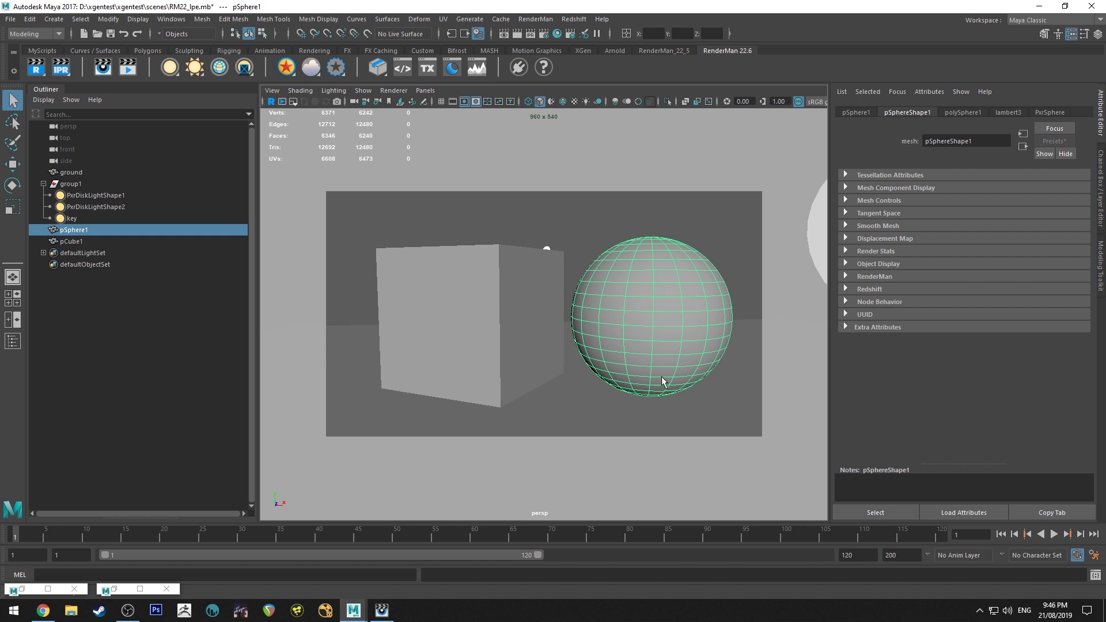
pyautogui.click(544, 34)
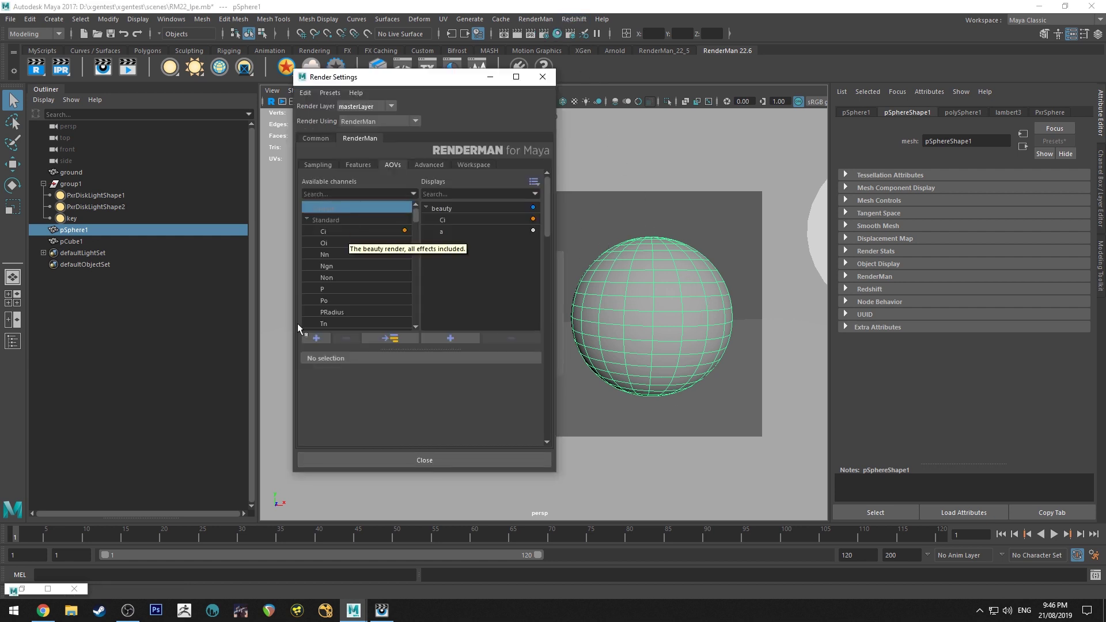
pyautogui.click(316, 338)
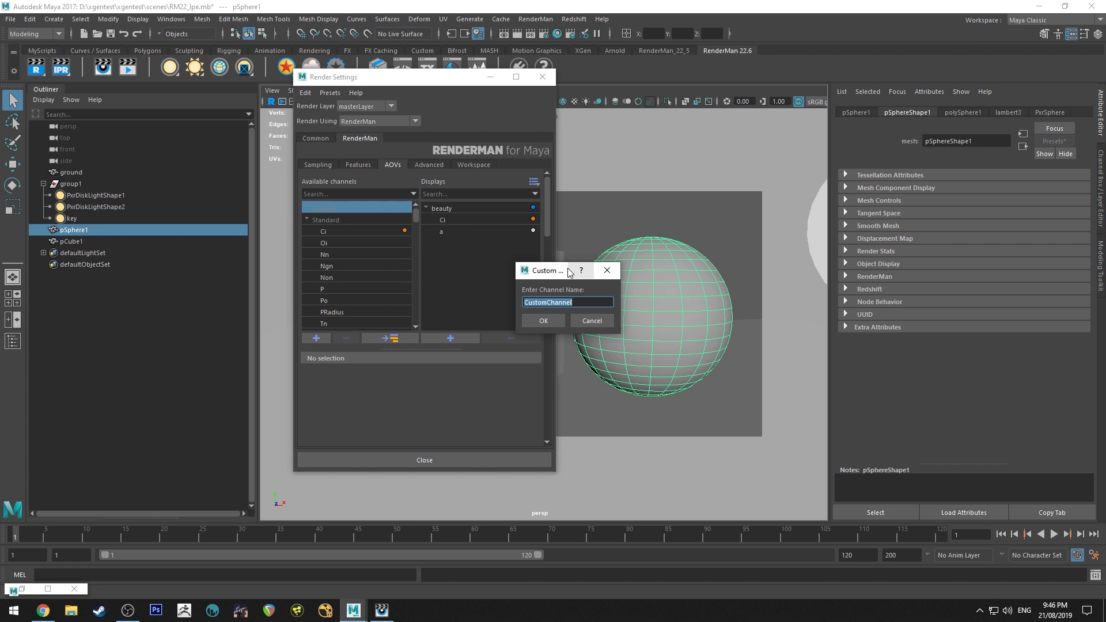
pyautogui.write('sphere')
pyautogui.press('Return')
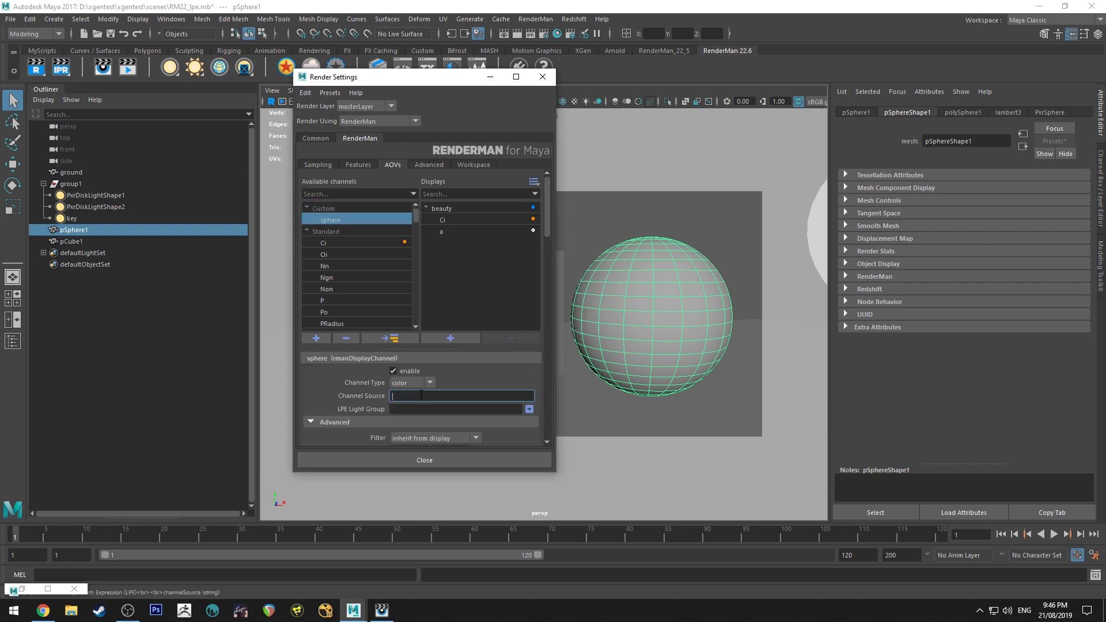
# Step: Set the sphere channel's source to a light path expression starting with lpe:C<, filtering on the 'sphere' group and ending in .*[<L.>O]
pyautogui.write('lpe')
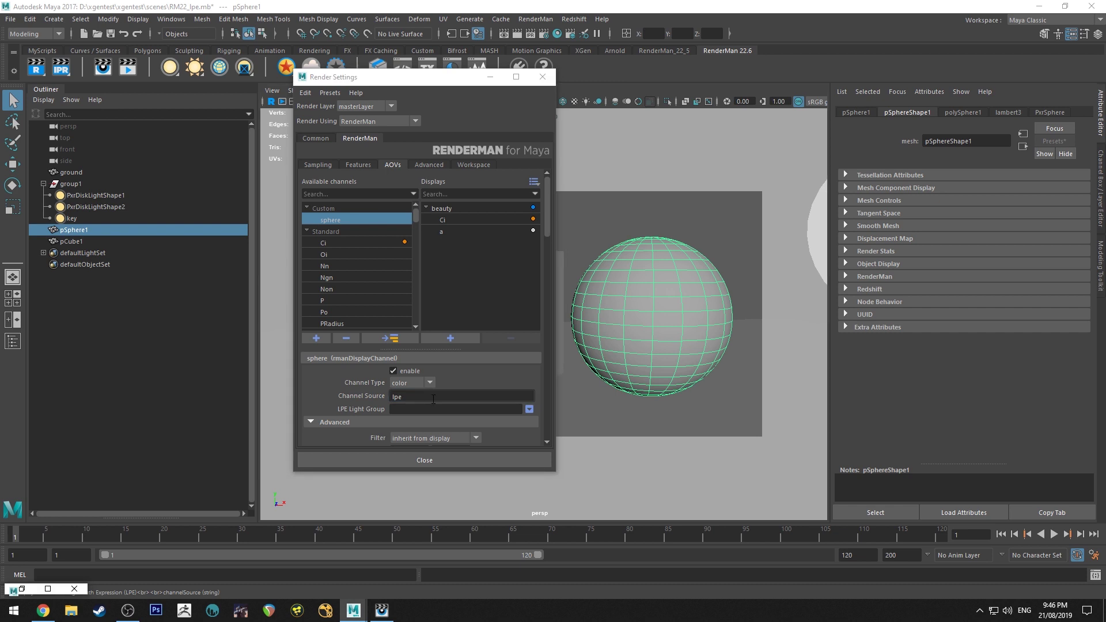
pyautogui.click(433, 398)
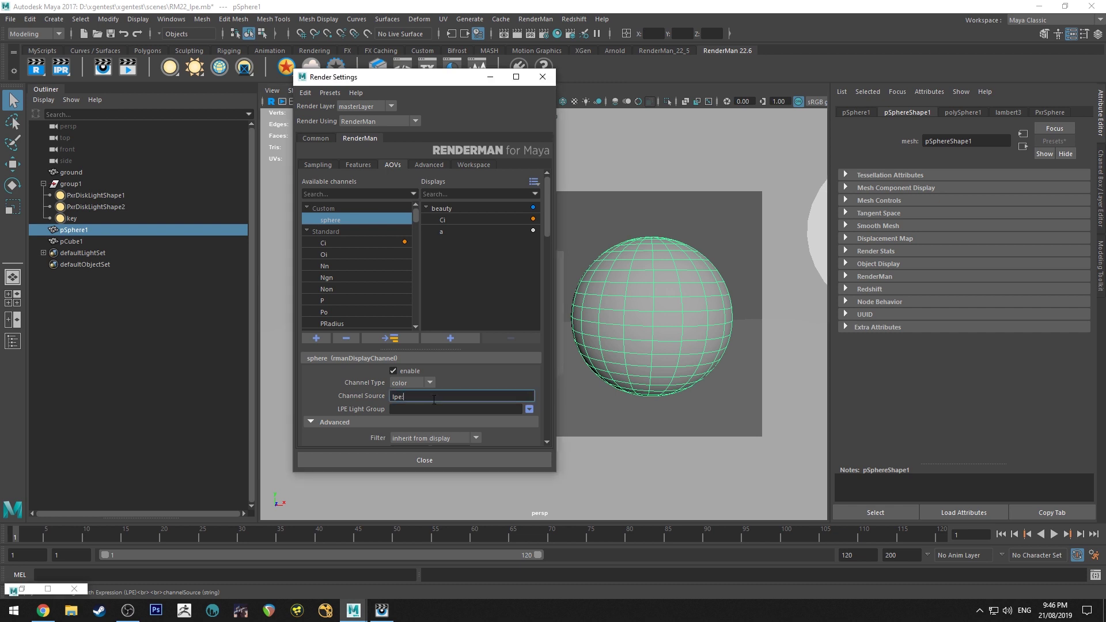
pyautogui.write(':C<')
pyautogui.write("sphere'>.*[<L.>O")
# Step: Add a new display output to the AOVs and name it diffuse_sphere
pyautogui.click(461, 338)
pyautogui.click(470, 243)
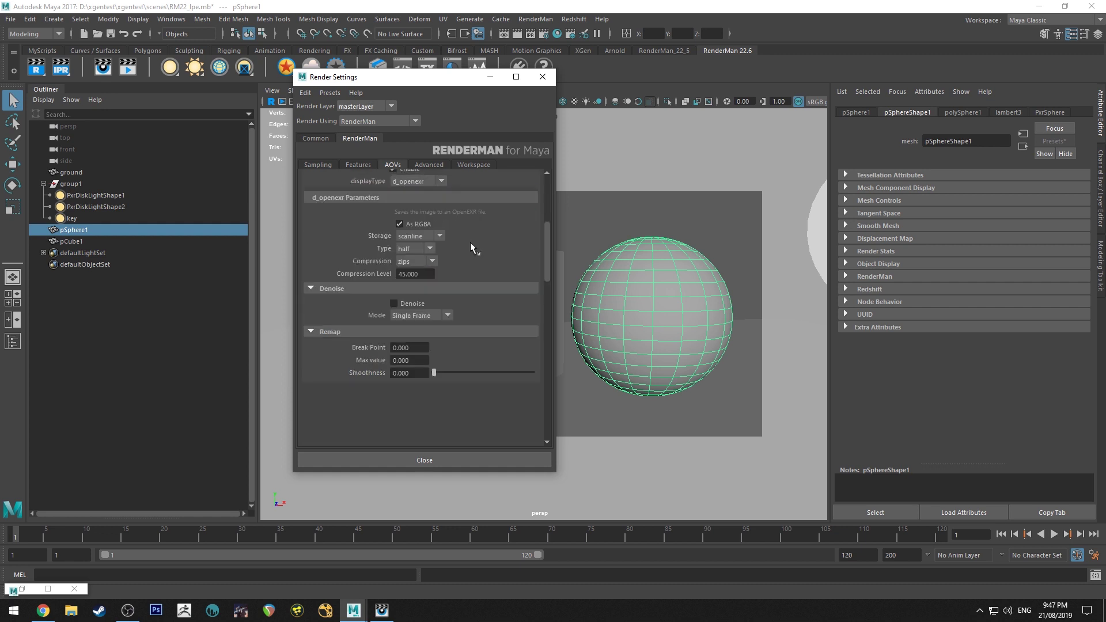
pyautogui.scroll(5, 470, 241)
pyautogui.doubleClick(487, 213)
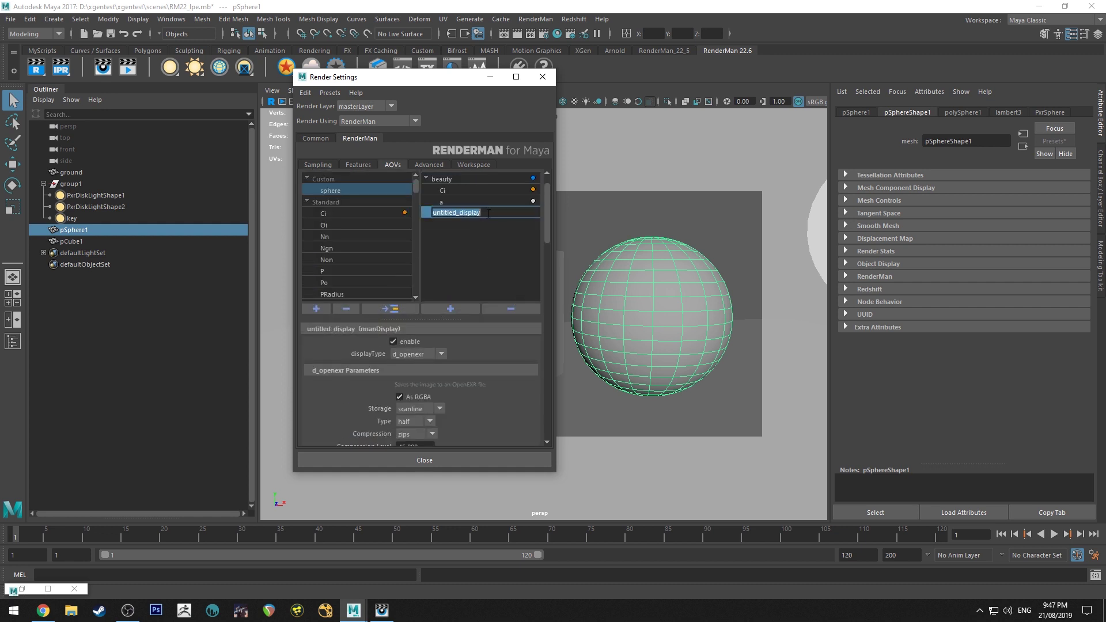
pyautogui.write('diffuse_sphere')
pyautogui.press('Return')
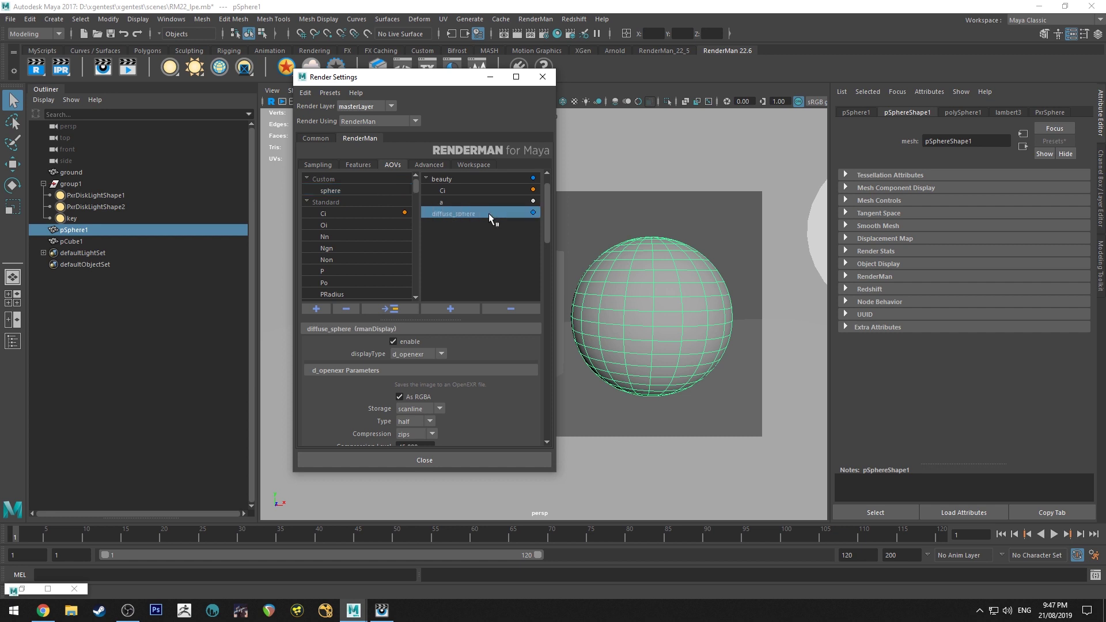
# Step: Assign the custom sphere channel to the diffuse_sphere display, creating a new node for it
pyautogui.click(361, 190)
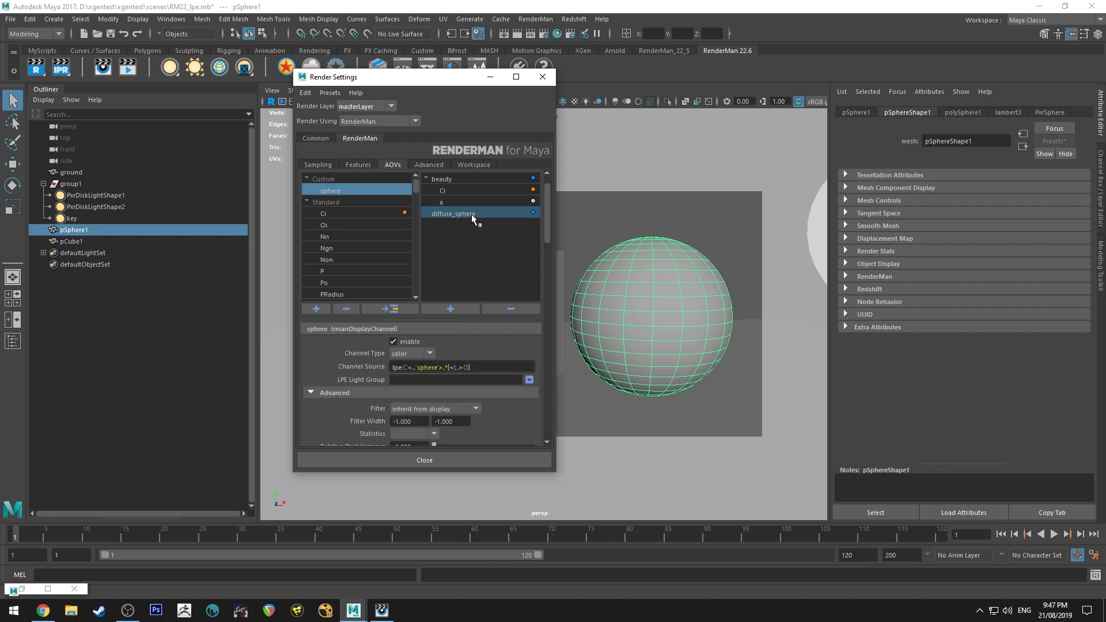
pyautogui.click(485, 215)
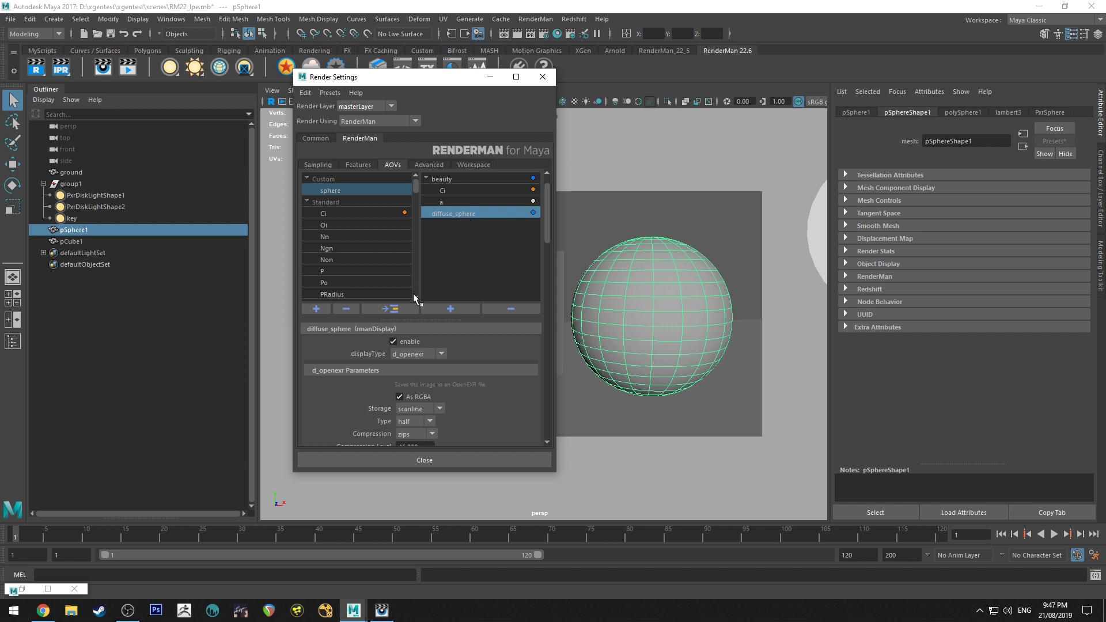
pyautogui.click(395, 310)
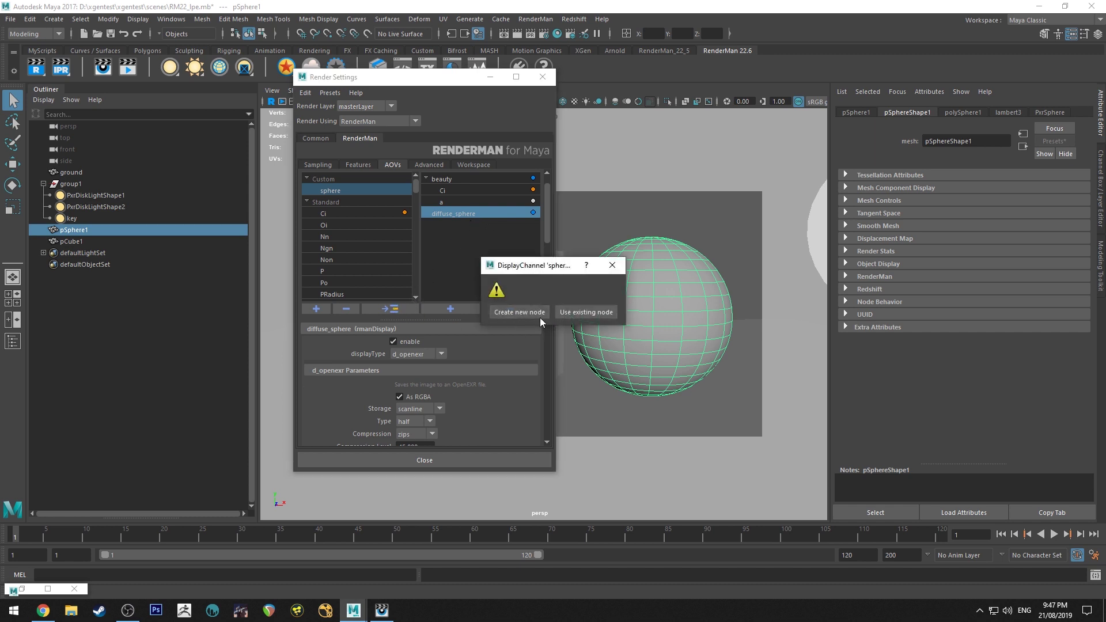
pyautogui.click(519, 312)
pyautogui.click(454, 226)
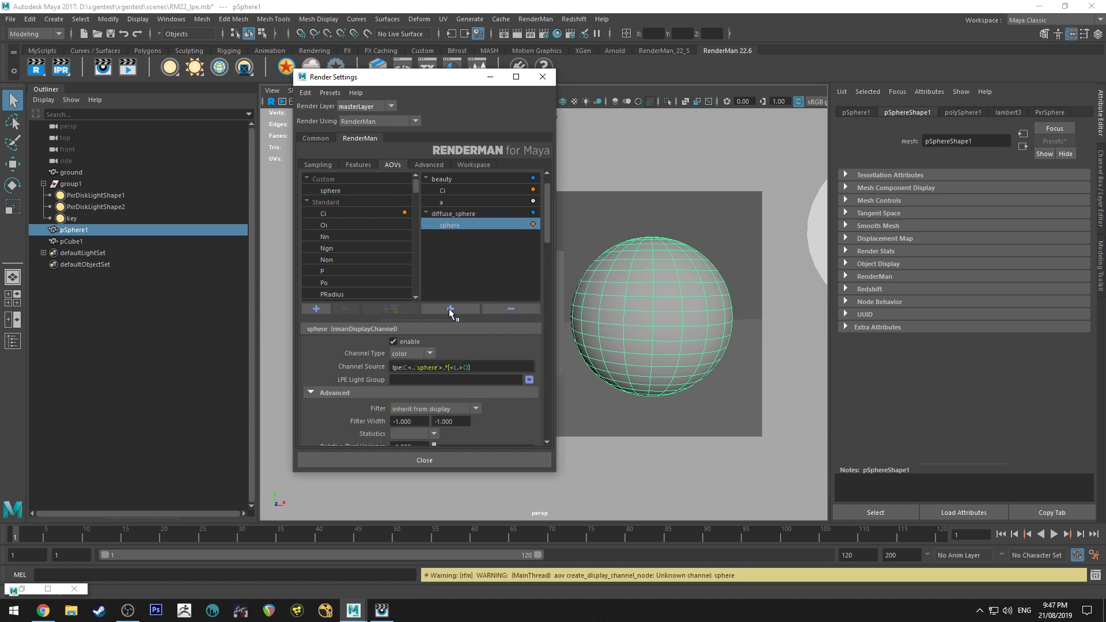
# Step: Render the scene and compare the diffuse_sphere output with the beauty image in the render catalog
pyautogui.click(492, 77)
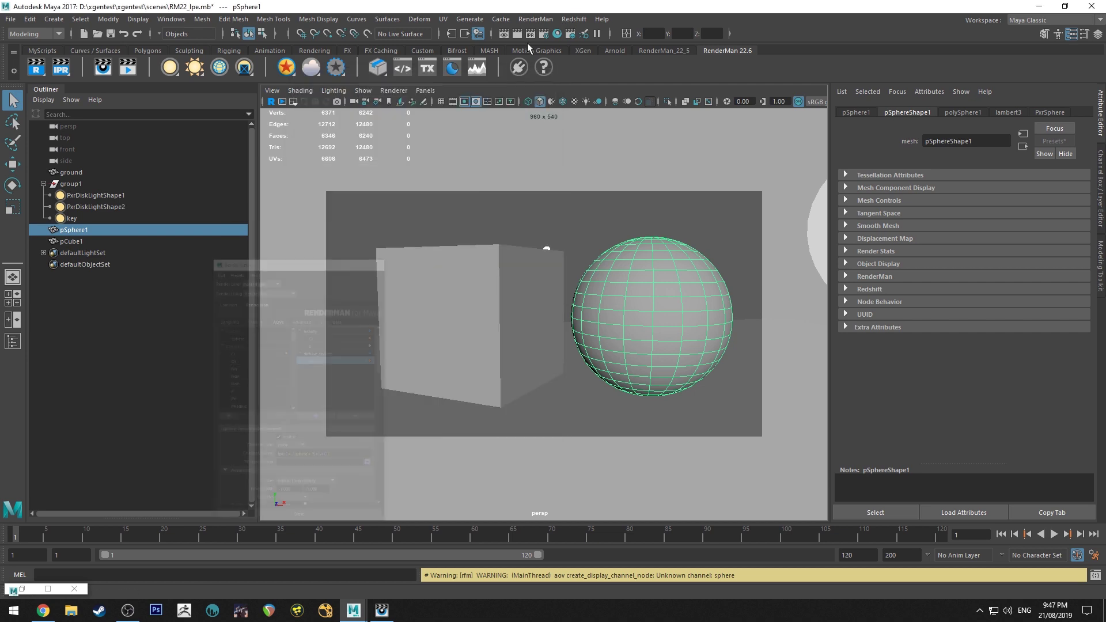
pyautogui.click(536, 33)
pyautogui.click(5, 122)
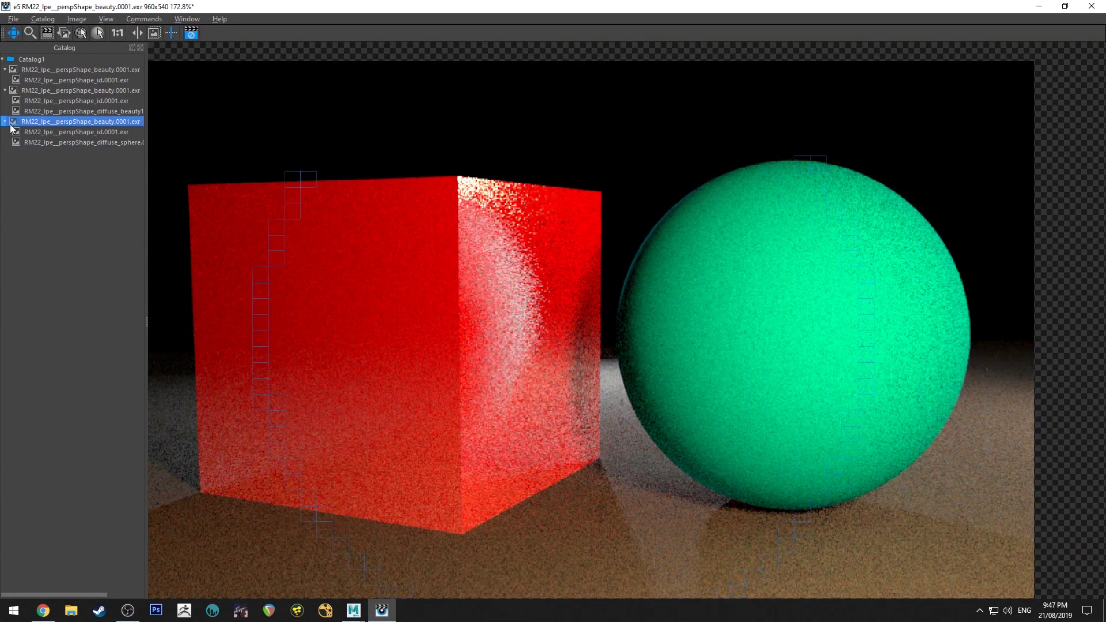
pyautogui.click(91, 142)
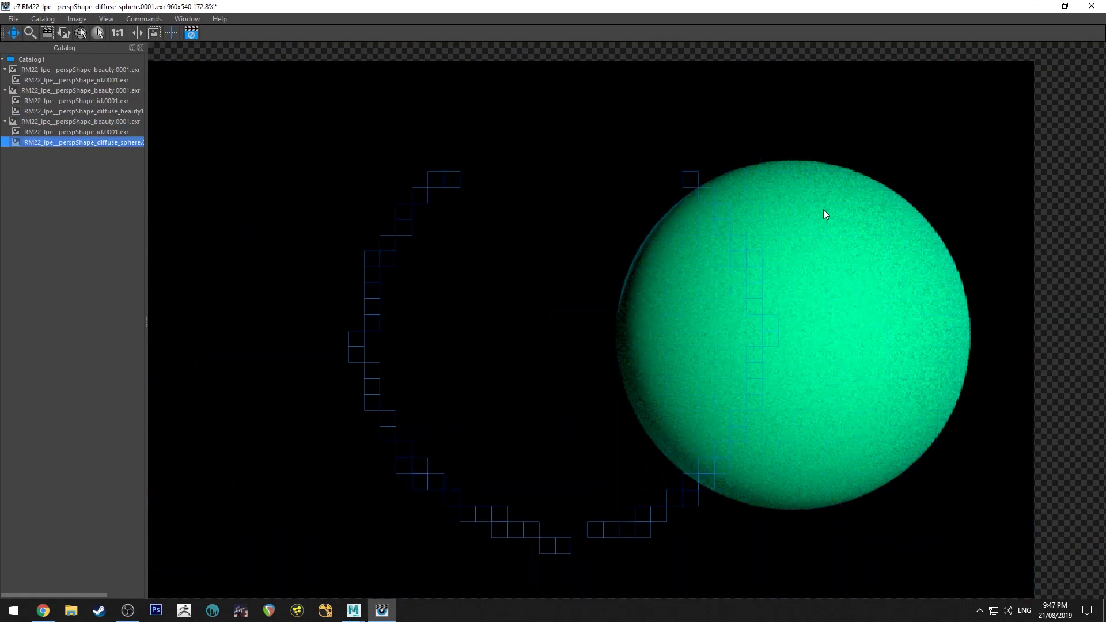
pyautogui.click(126, 122)
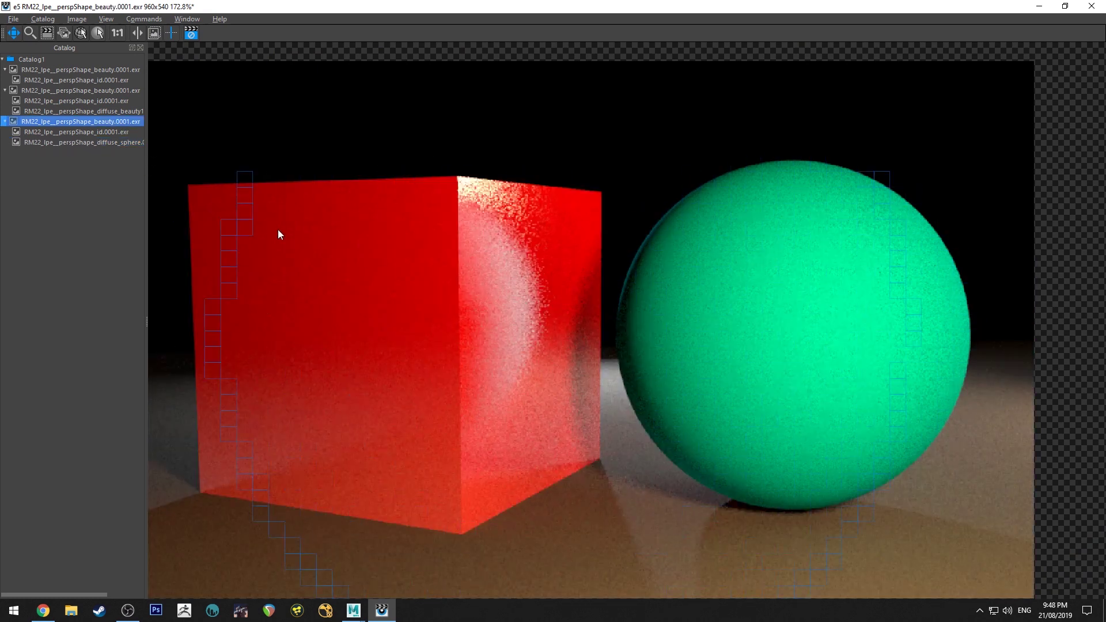
pyautogui.click(123, 140)
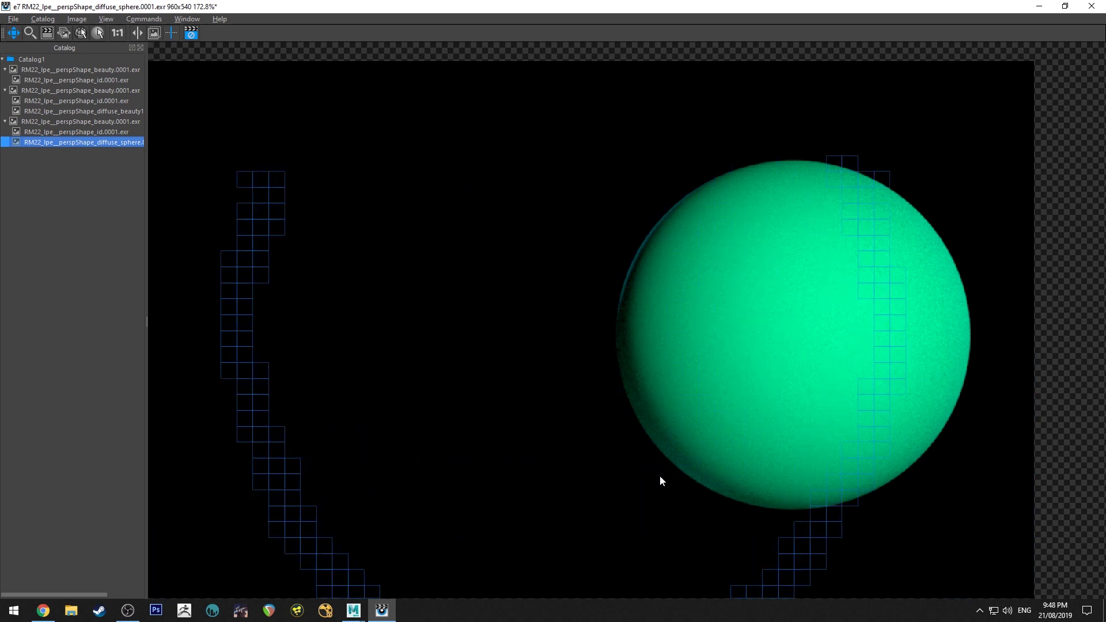
pyautogui.click(122, 121)
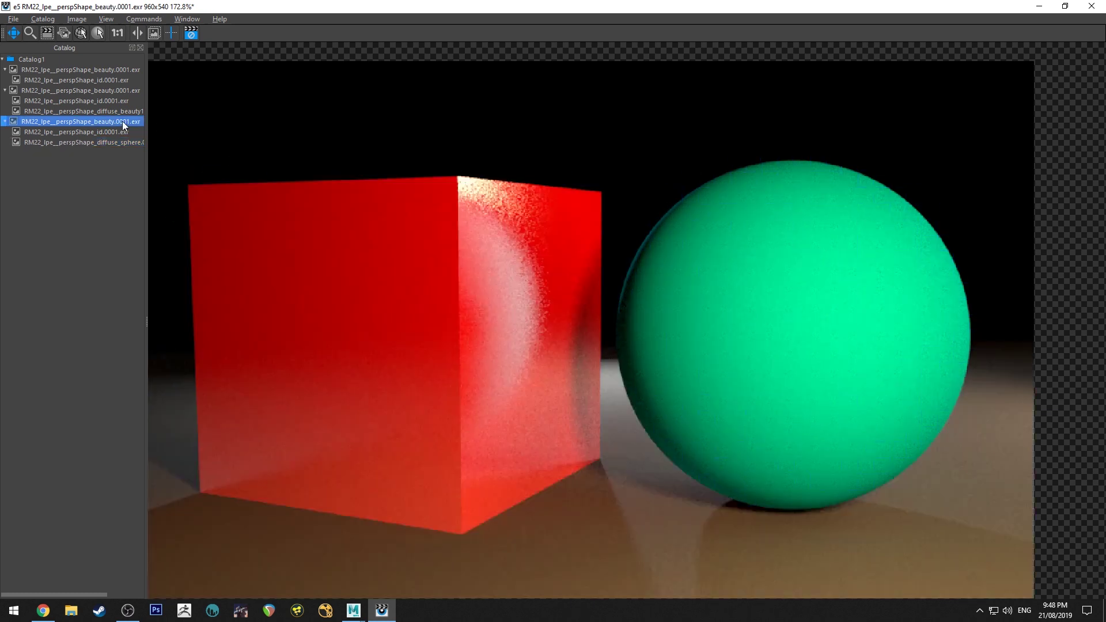
pyautogui.click(108, 142)
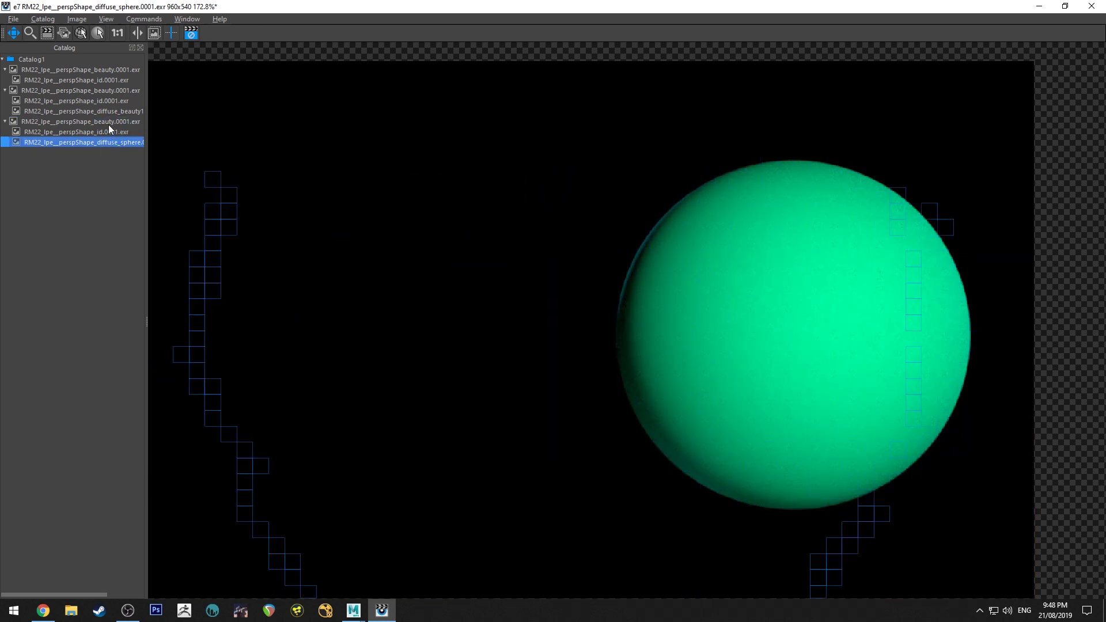
pyautogui.click(109, 121)
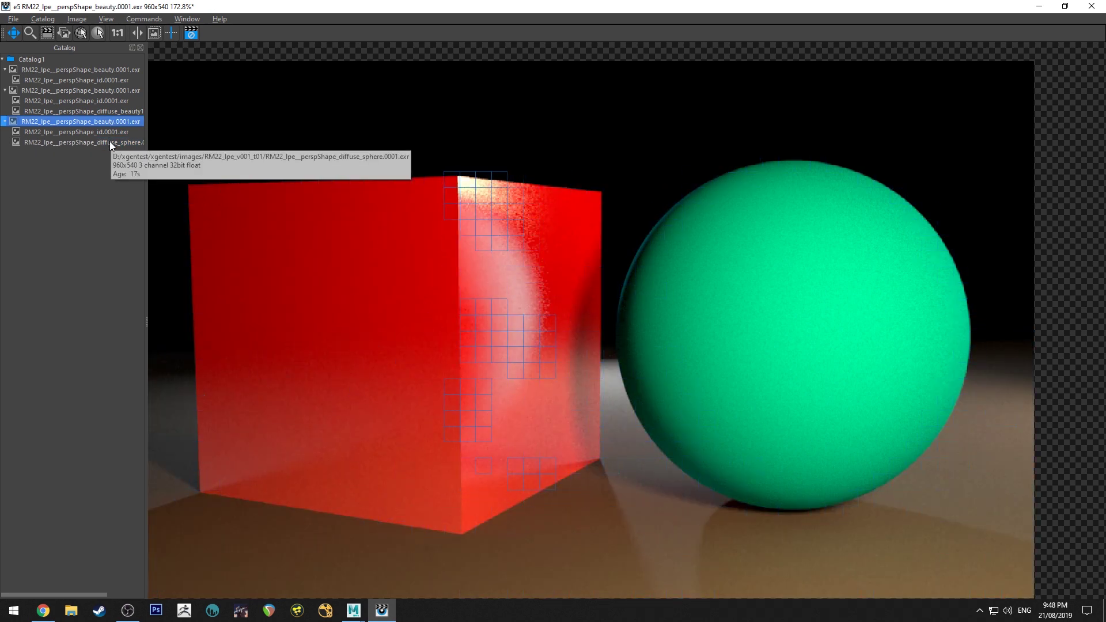
pyautogui.click(110, 142)
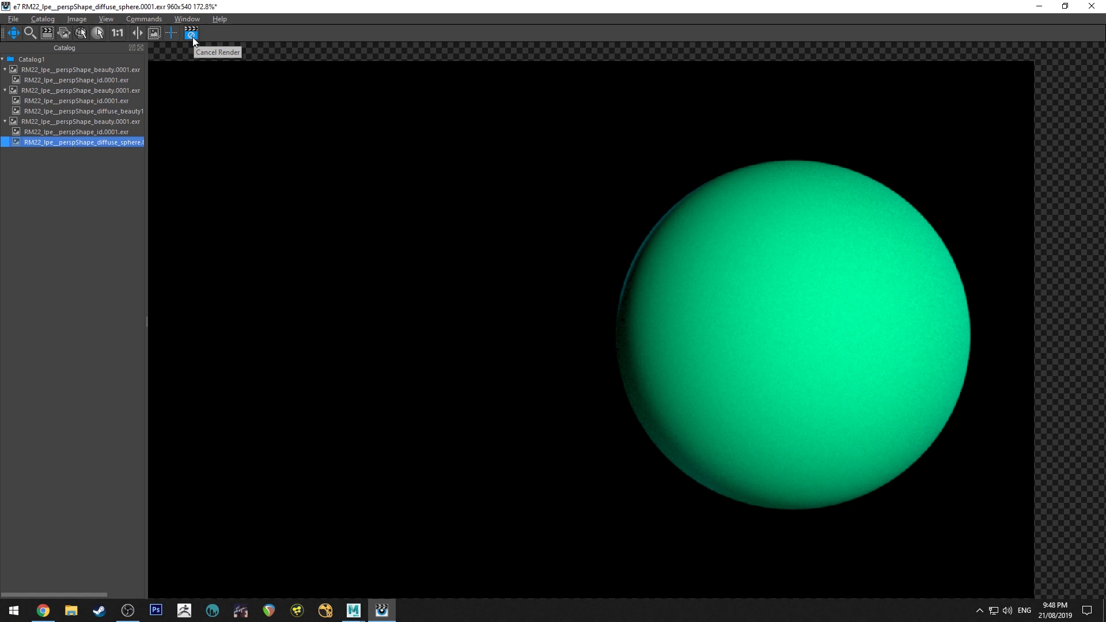
# Step: Return to Maya's Render Settings and add a custom AOV channel named rim
pyautogui.hotkey('alt', 'Tab')
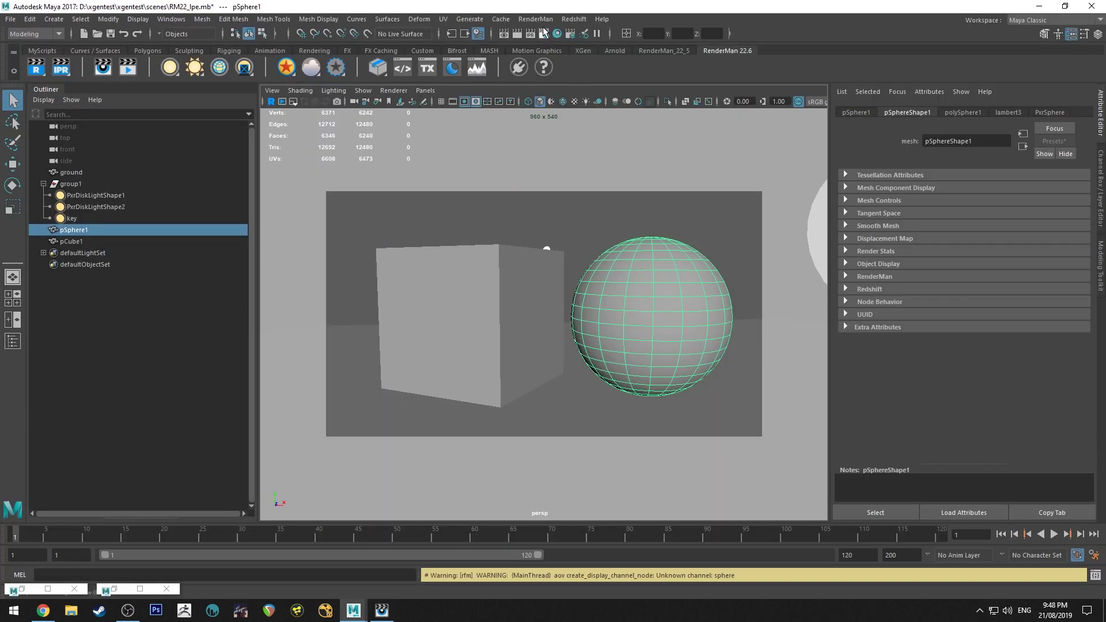
pyautogui.click(115, 589)
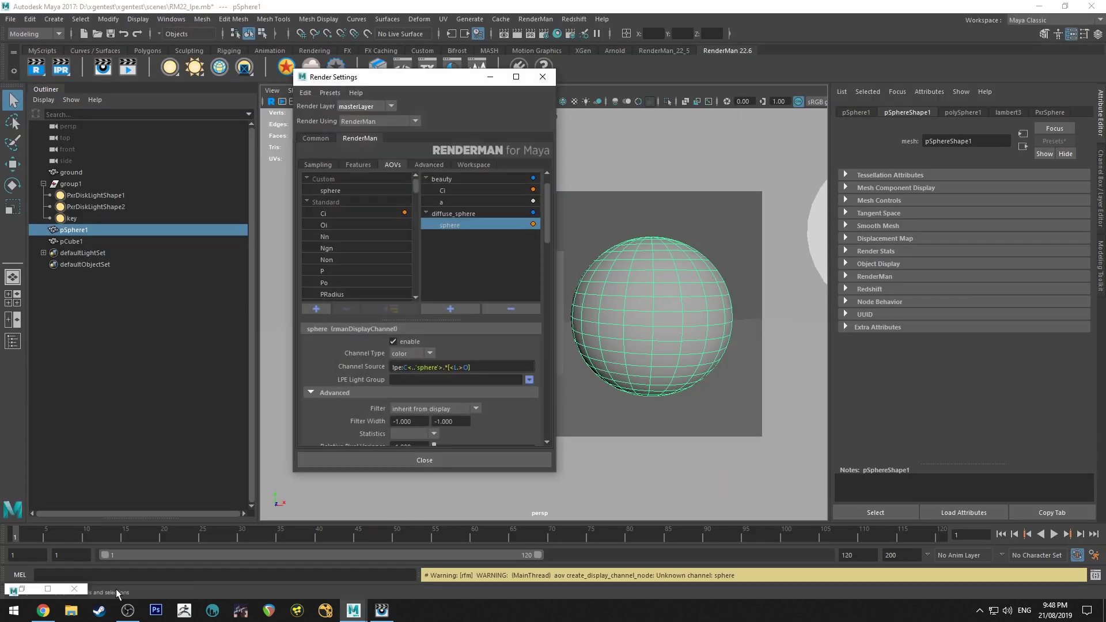
pyautogui.click(334, 179)
pyautogui.click(317, 308)
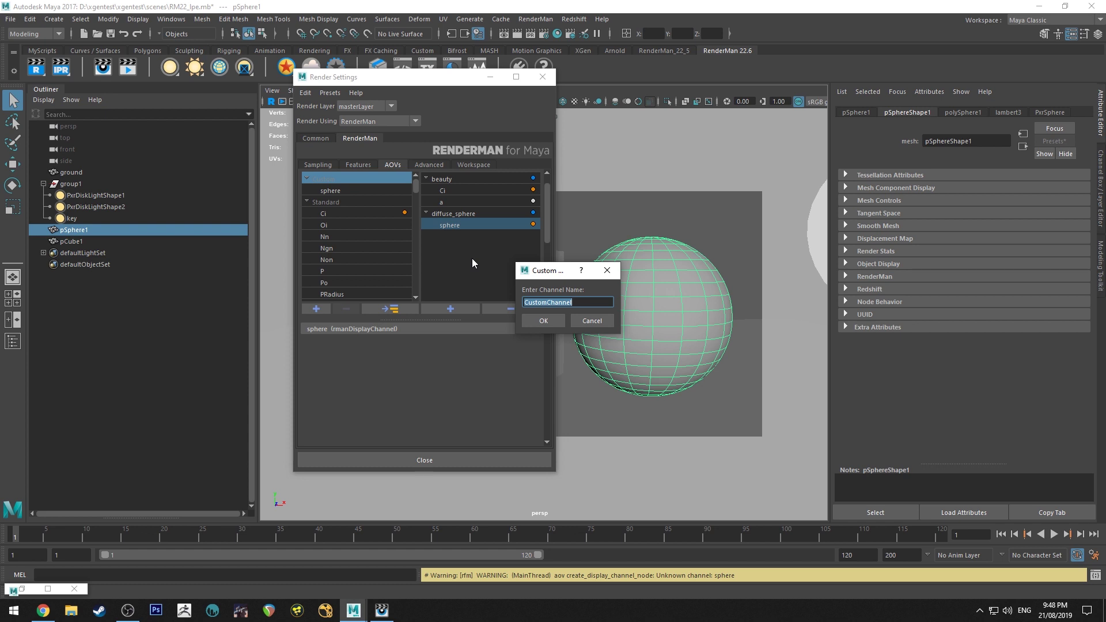
pyautogui.write('rim')
pyautogui.press('Return')
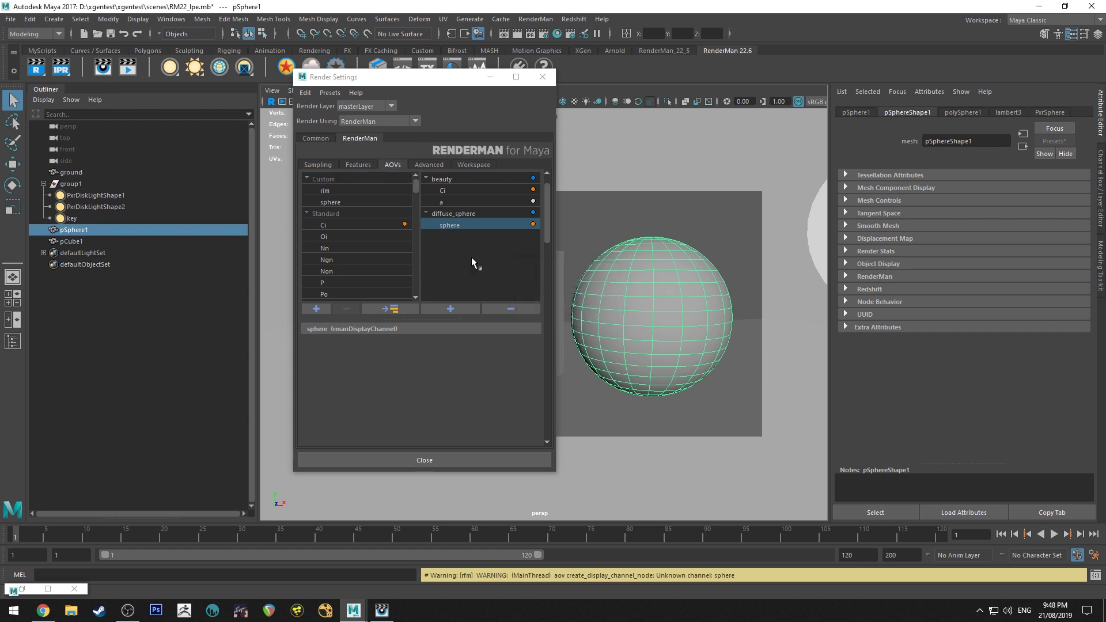
# Step: Set the rim channel's source to the light path expression lpe:C<..>*[<L.'rim'>O]
pyautogui.click(325, 191)
pyautogui.click(420, 366)
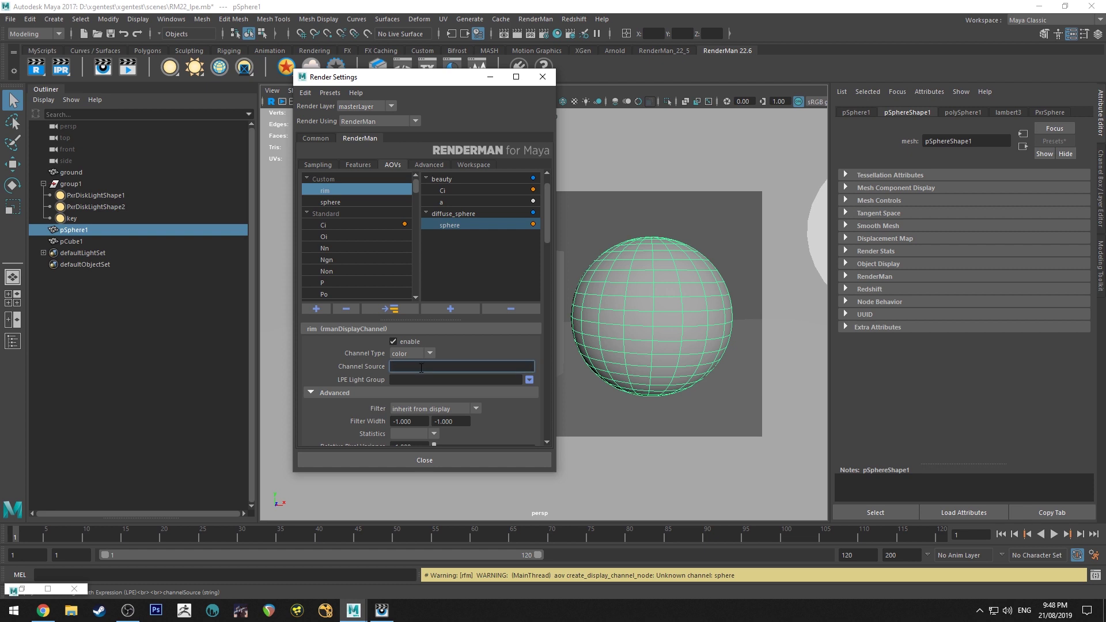
pyautogui.write('lpe')
pyautogui.press('Return')
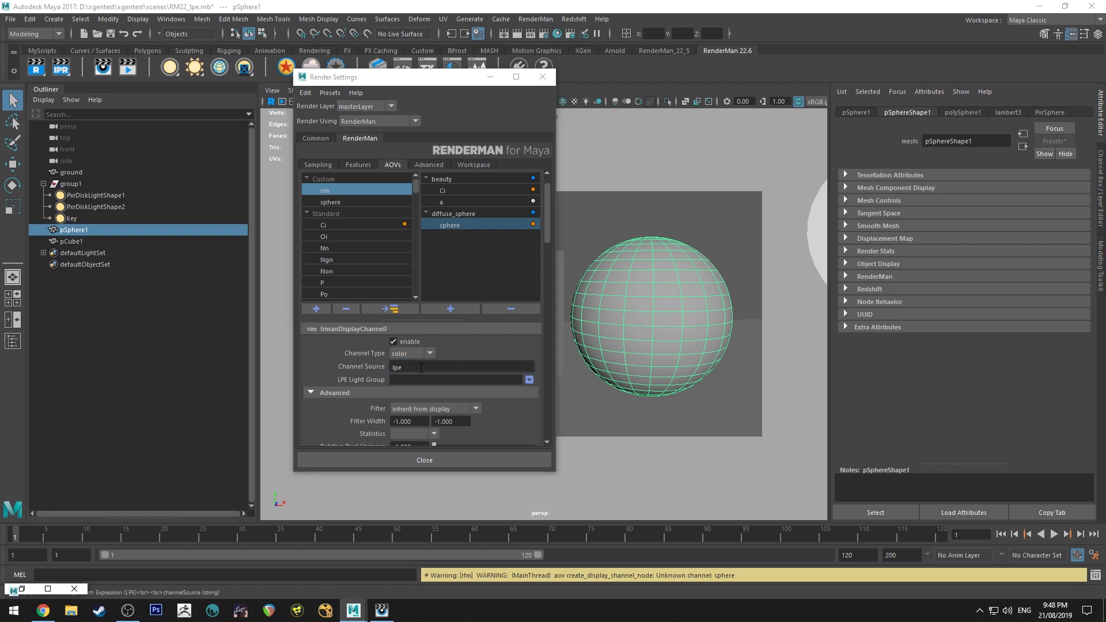
pyautogui.click(421, 367)
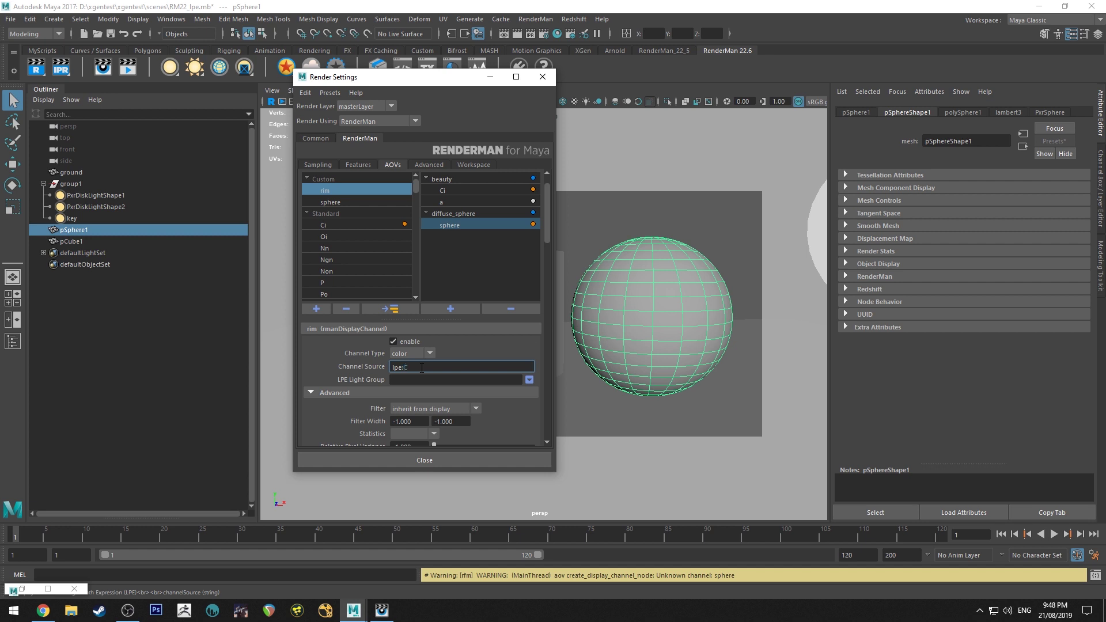
pyautogui.write(':C<')
pyautogui.write("..>*[<L.'rim'>O")
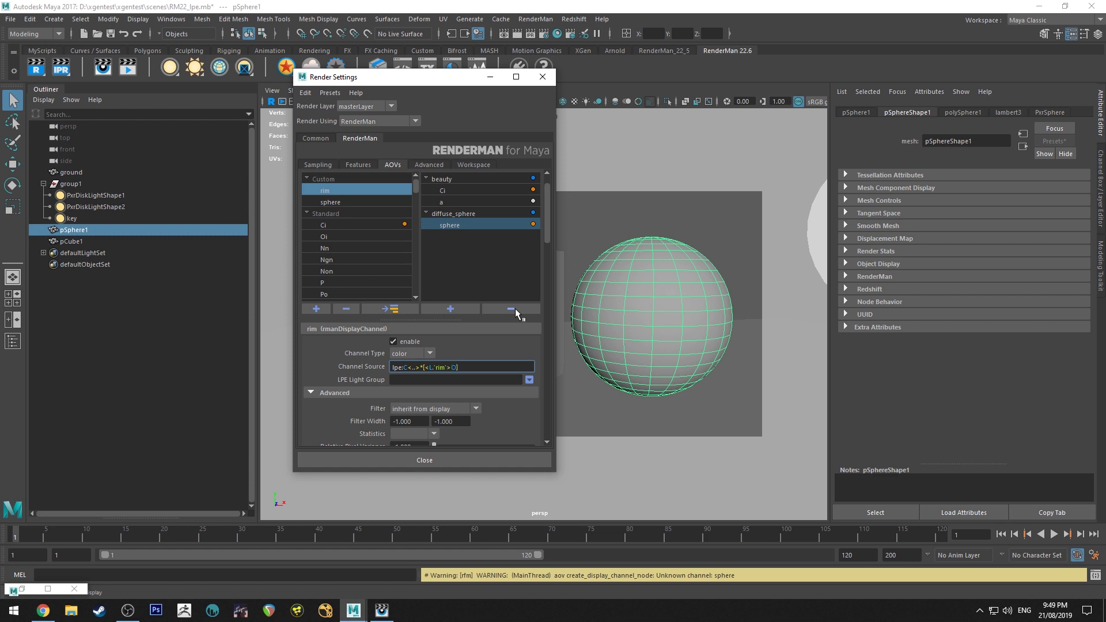
# Step: Assign the rim channel to the diffuse_sphere display as a new node and render the scene
pyautogui.click(452, 212)
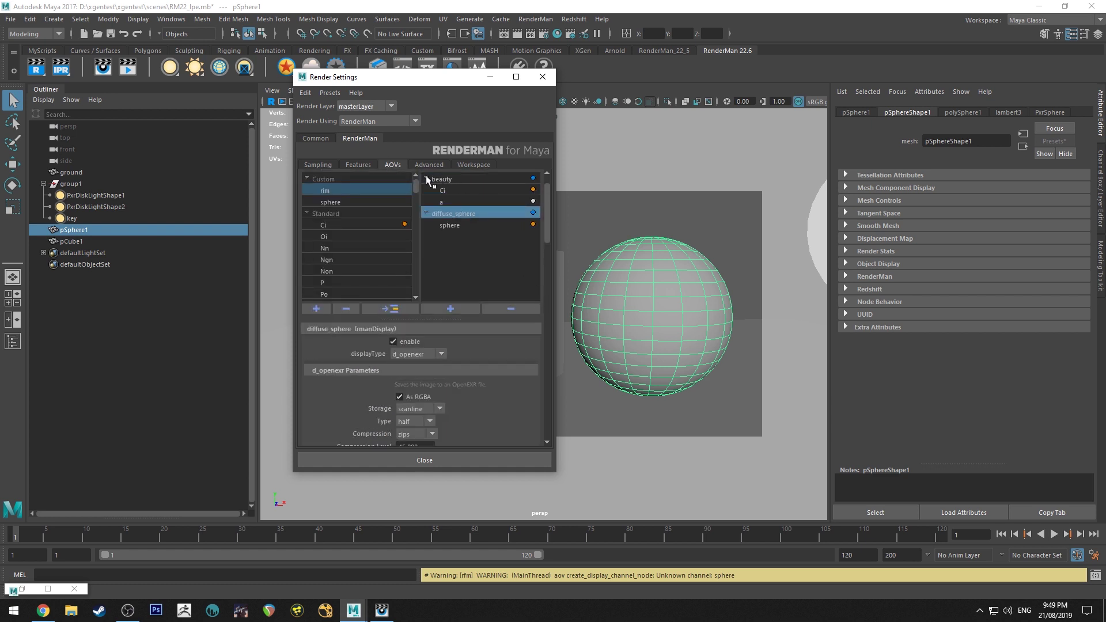
pyautogui.click(395, 310)
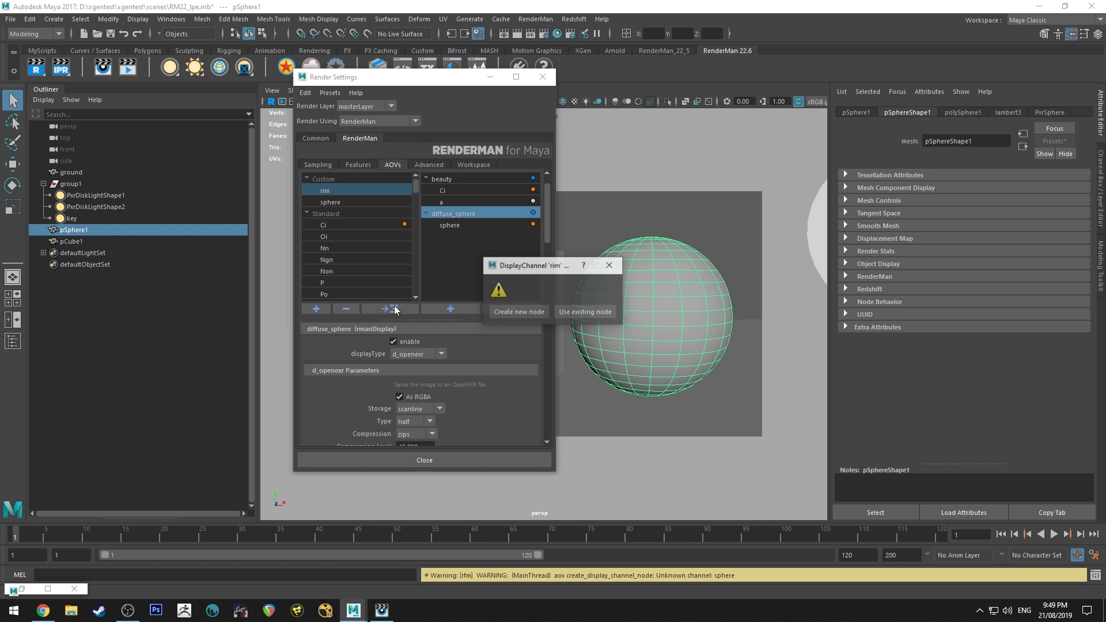
pyautogui.click(518, 307)
pyautogui.click(456, 237)
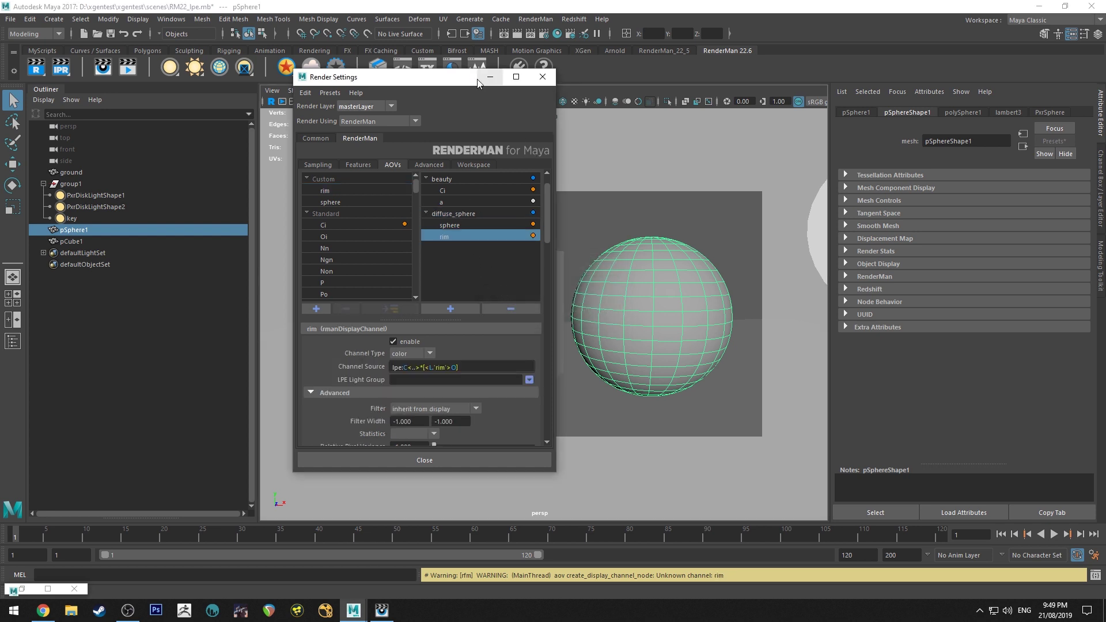
pyautogui.click(511, 63)
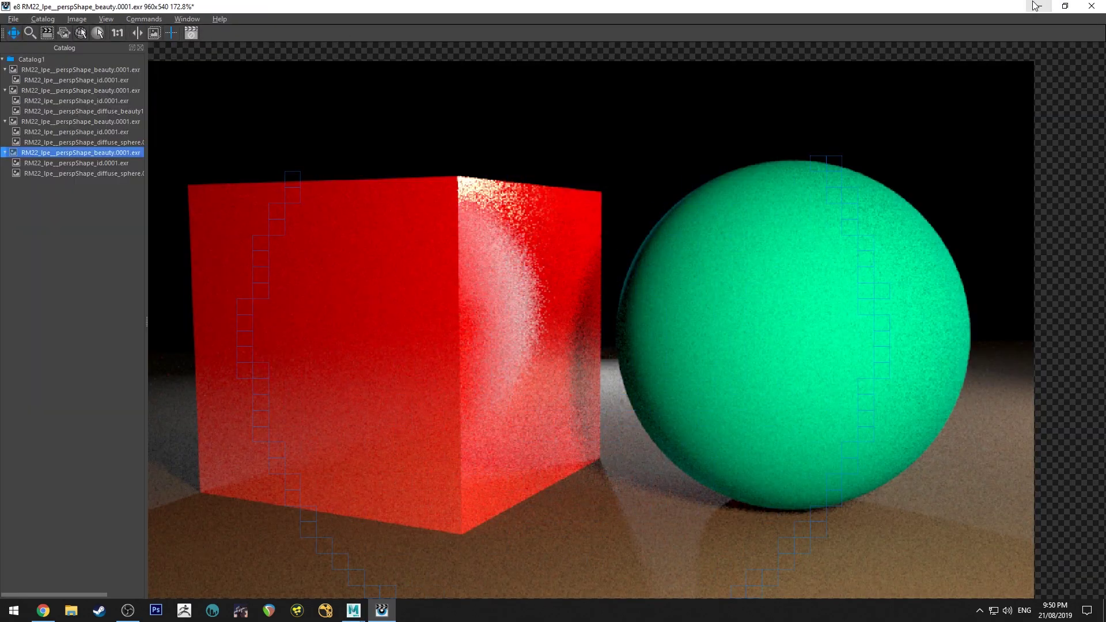
pyautogui.click(1039, 6)
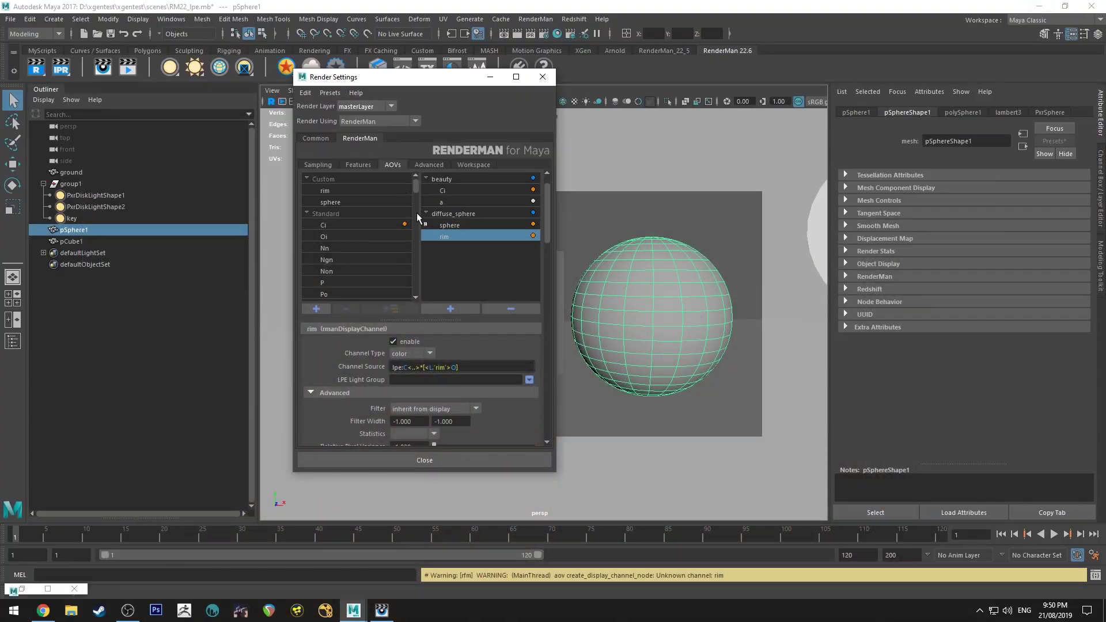
# Step: Add another display output to the AOVs and name it diffuse_rim
pyautogui.click(445, 214)
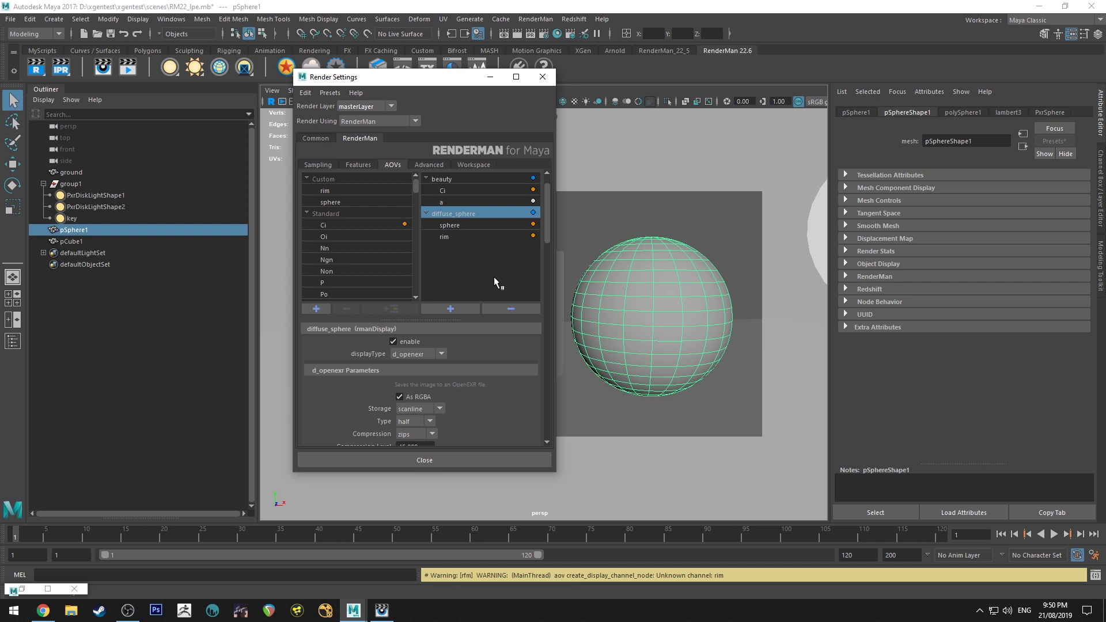
pyautogui.click(450, 308)
pyautogui.doubleClick(451, 246)
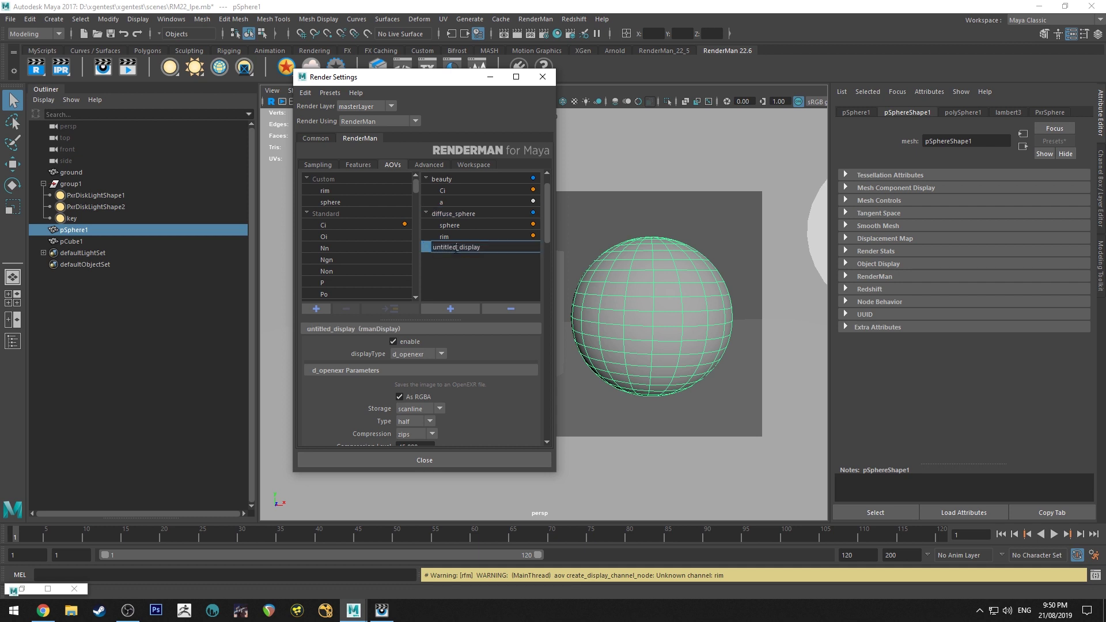
pyautogui.doubleClick(455, 248)
pyautogui.write('diffuse_rim')
pyautogui.press('Return')
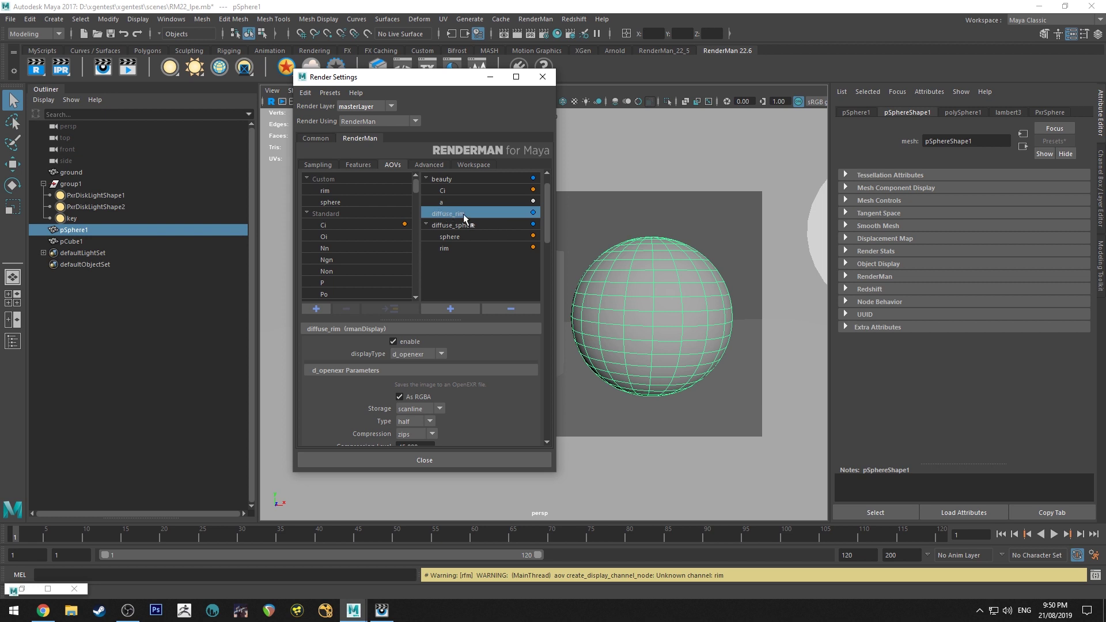
# Step: Assign the custom rim channel to the diffuse_rim display as a new node
pyautogui.click(456, 247)
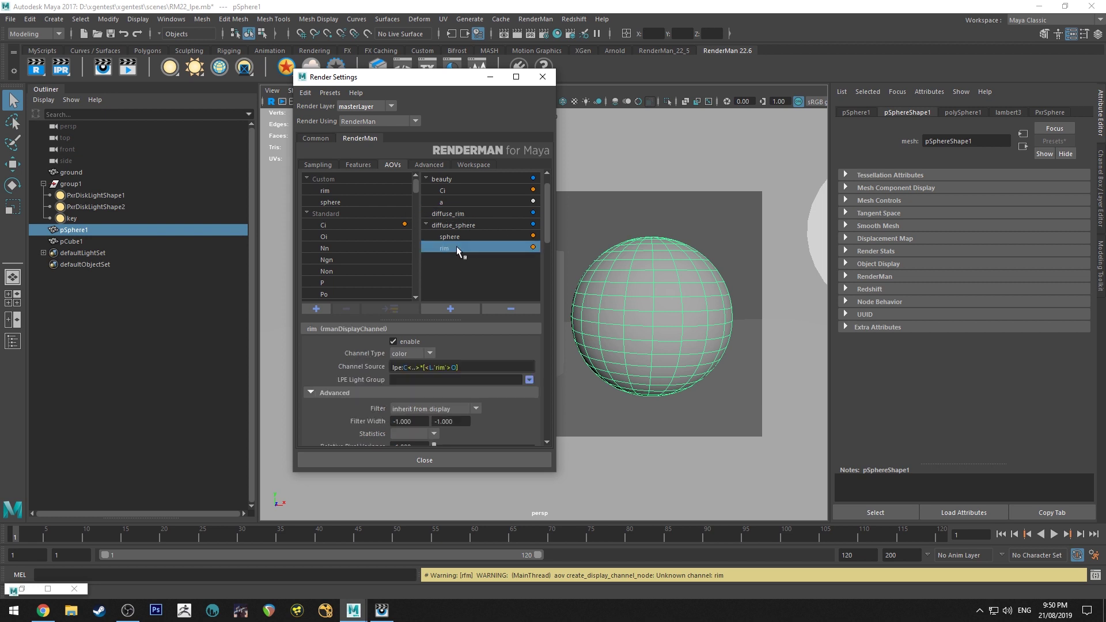
pyautogui.click(464, 214)
pyautogui.click(350, 190)
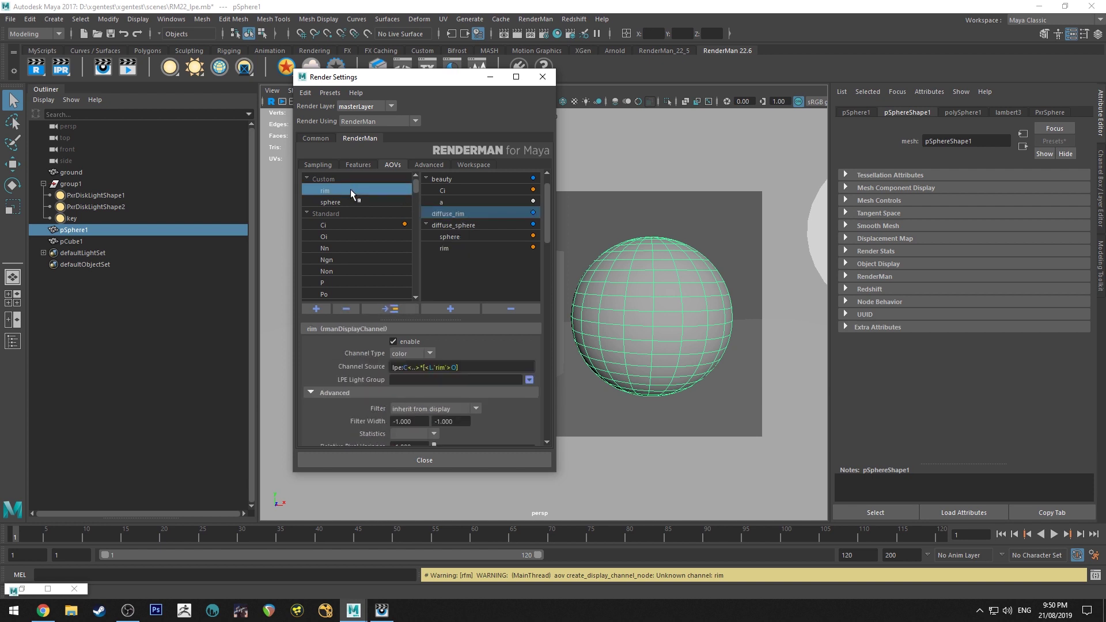
pyautogui.click(474, 212)
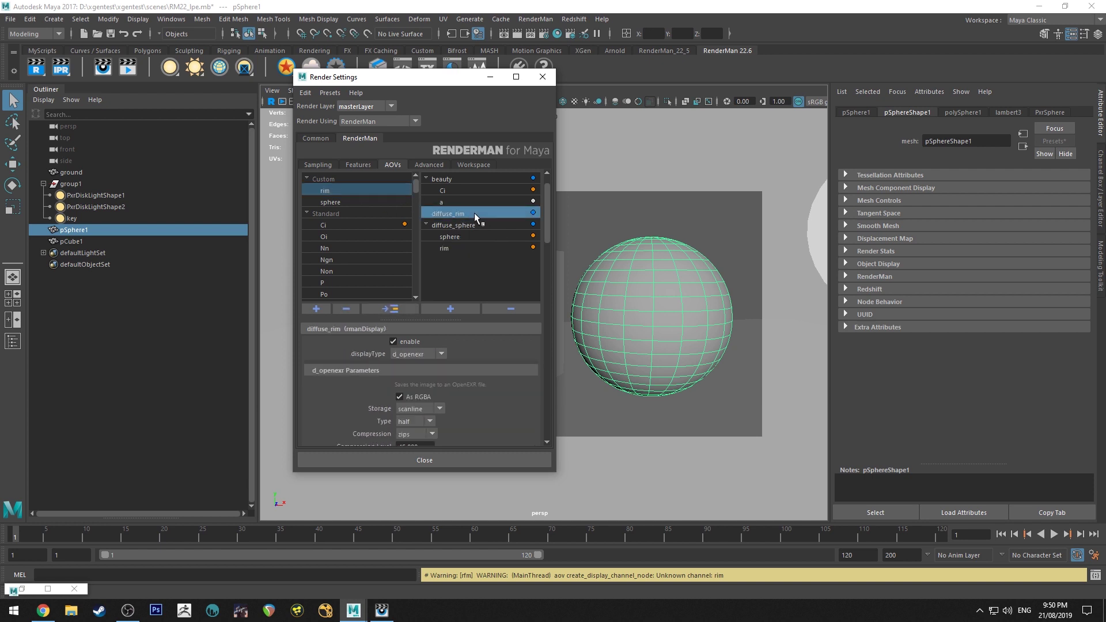
pyautogui.click(399, 309)
pyautogui.click(581, 311)
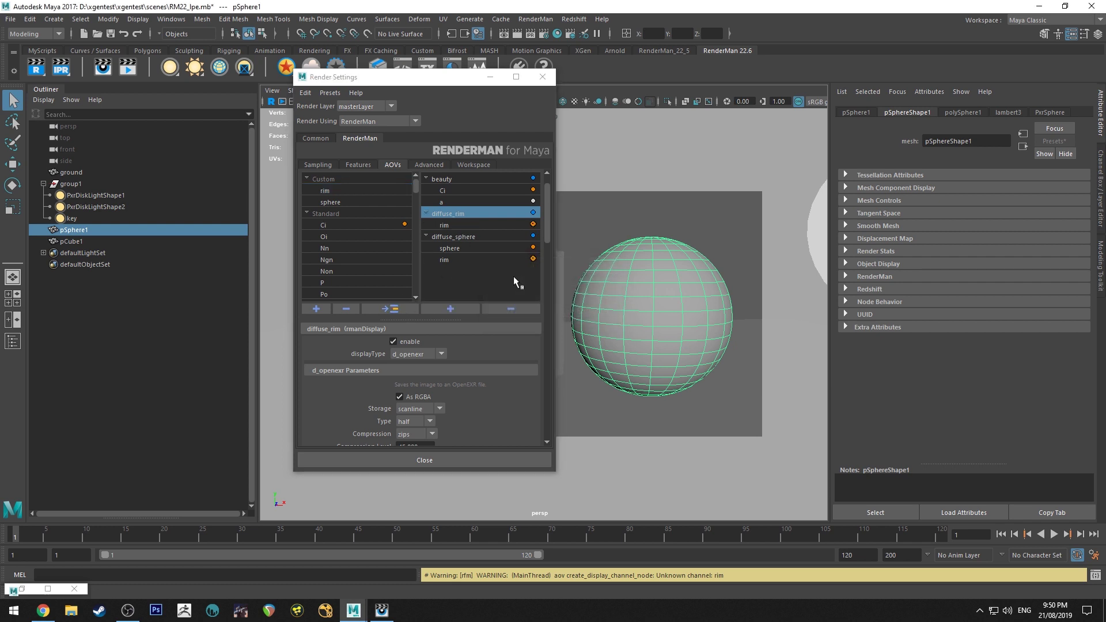
# Step: Remove the rim channel from the diffuse_sphere display, keeping the one under diffuse_rim selected
pyautogui.click(444, 259)
pyautogui.click(509, 309)
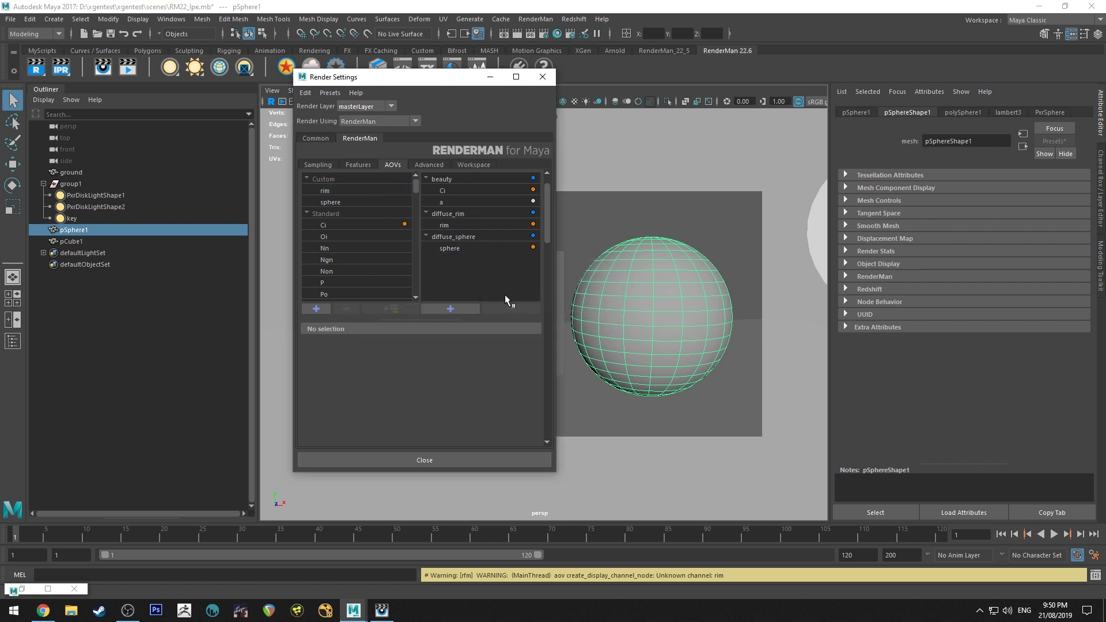
pyautogui.click(446, 222)
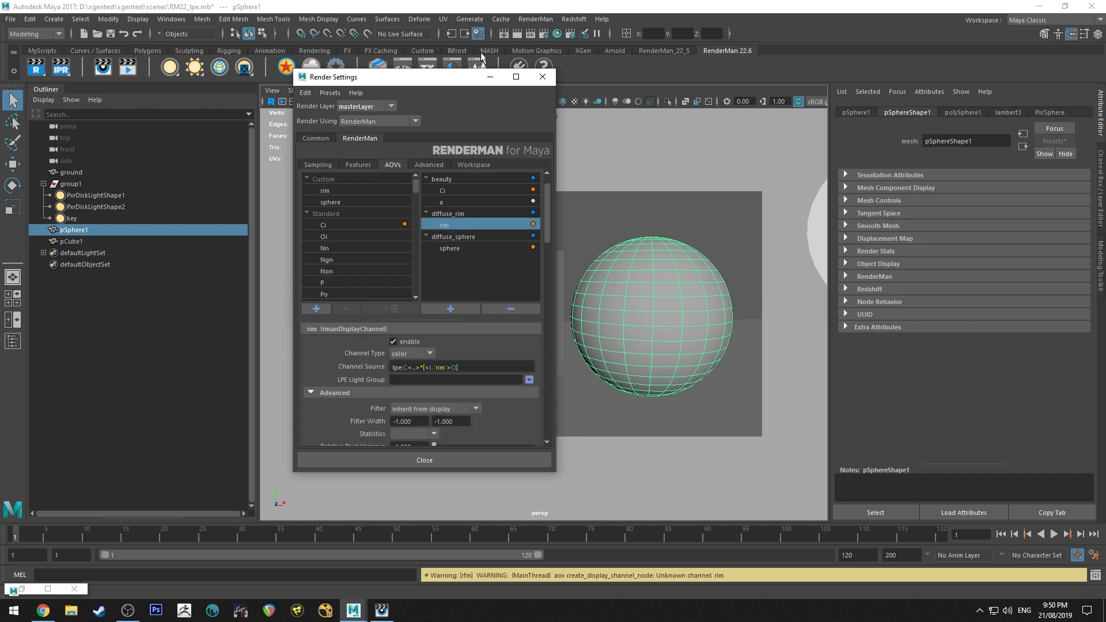
# Step: Render the scene and view its diffuse_rim image in the render viewer
pyautogui.click(490, 77)
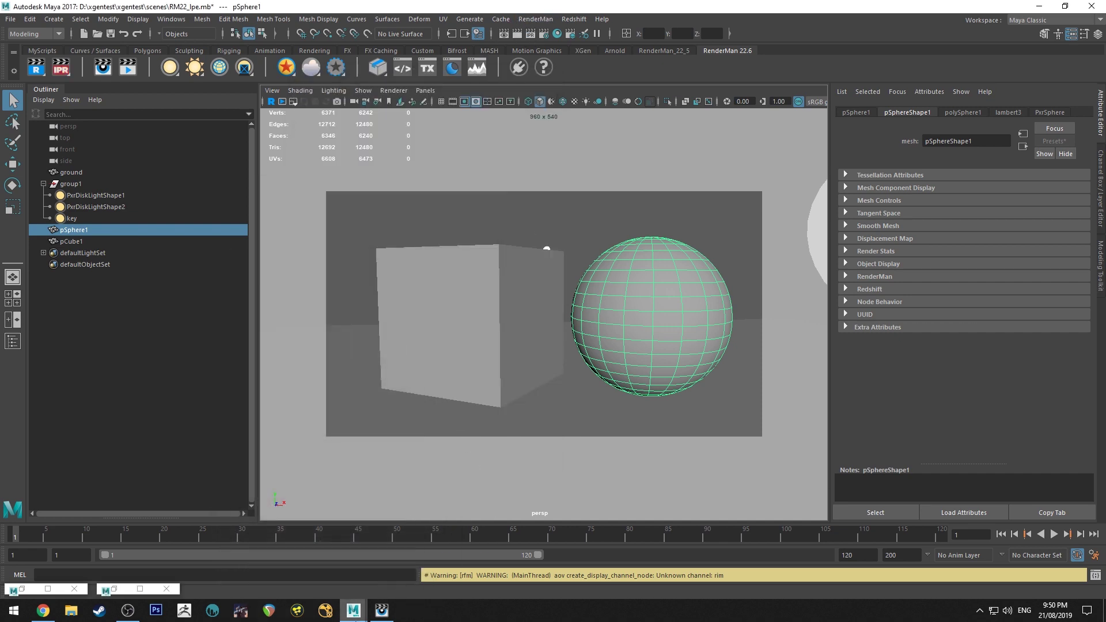
pyautogui.click(381, 610)
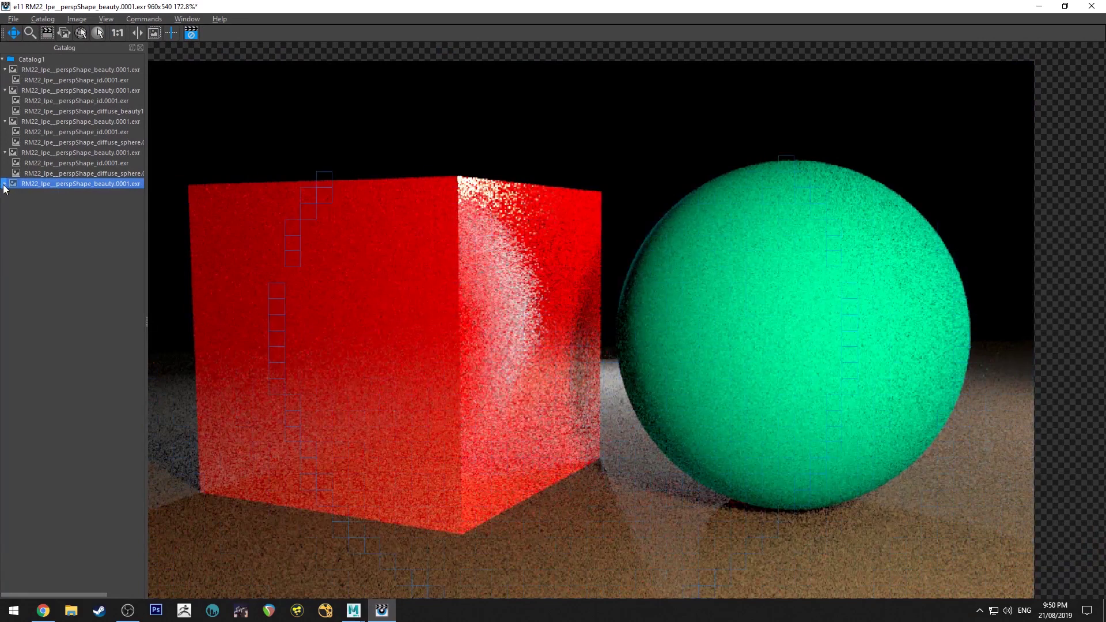
pyautogui.click(102, 215)
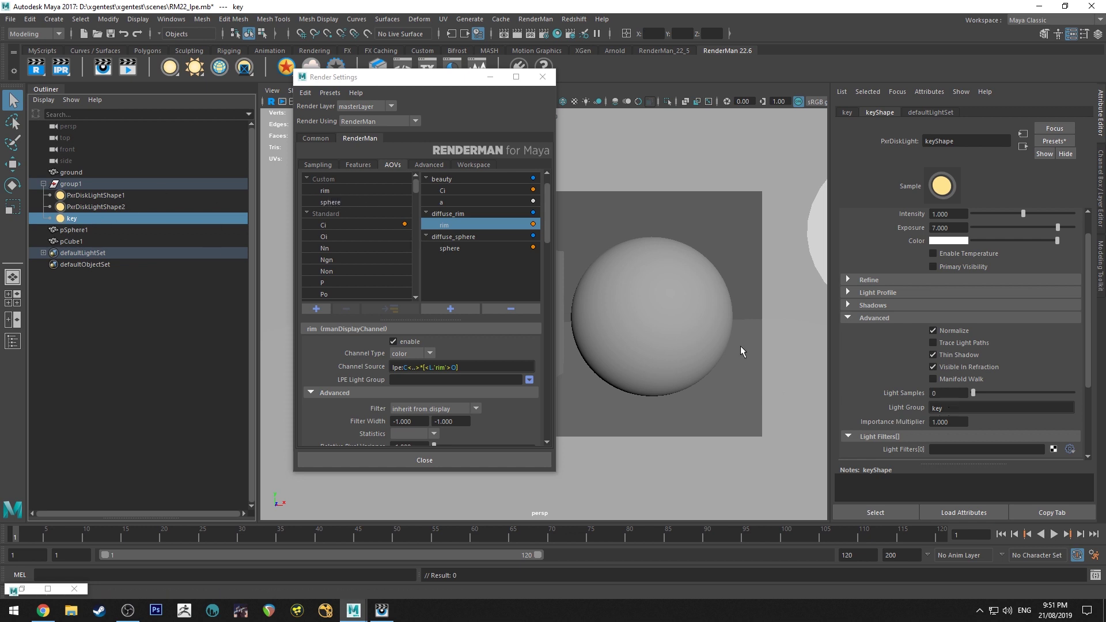
# Step: Set the key light's light group to rim and rename the light as rim
pyautogui.click(979, 407)
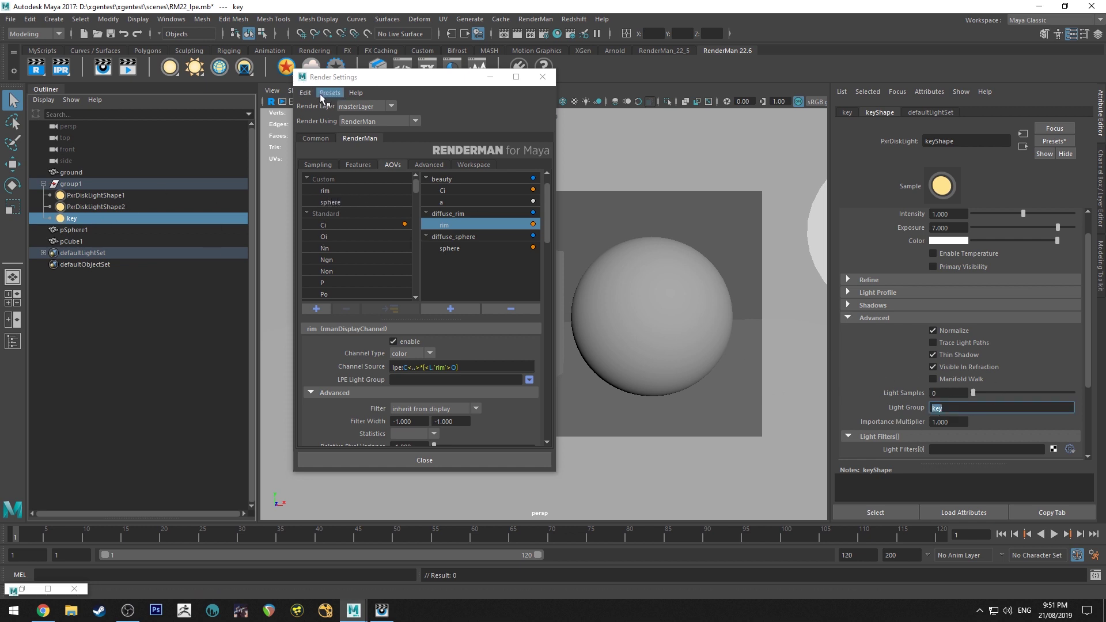
pyautogui.write('rim')
pyautogui.click(101, 217)
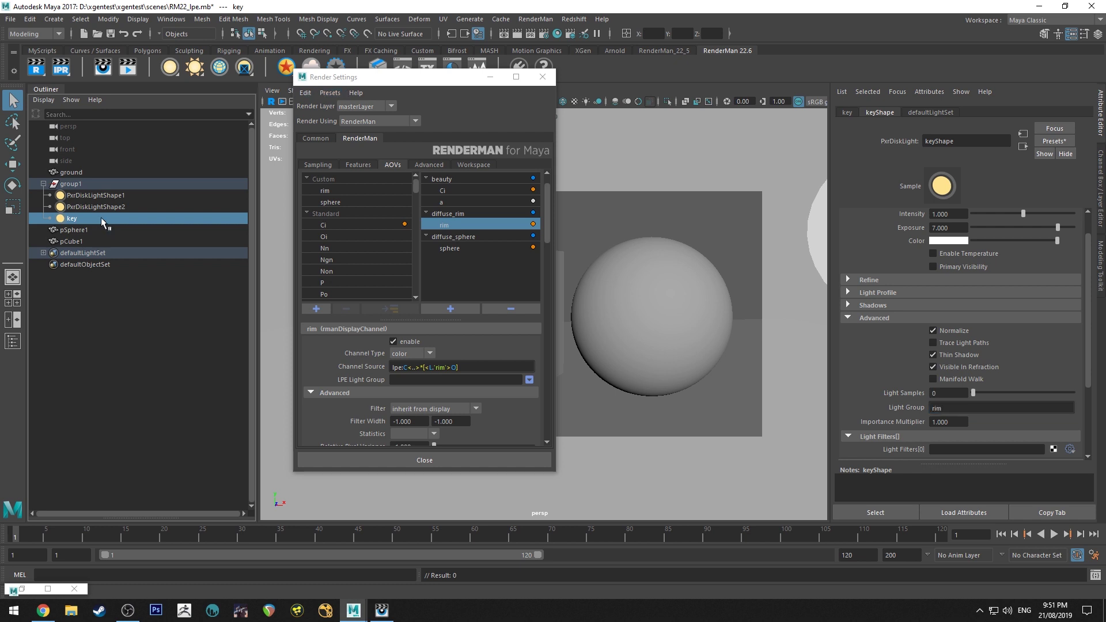
pyautogui.doubleClick(101, 217)
pyautogui.write('rim')
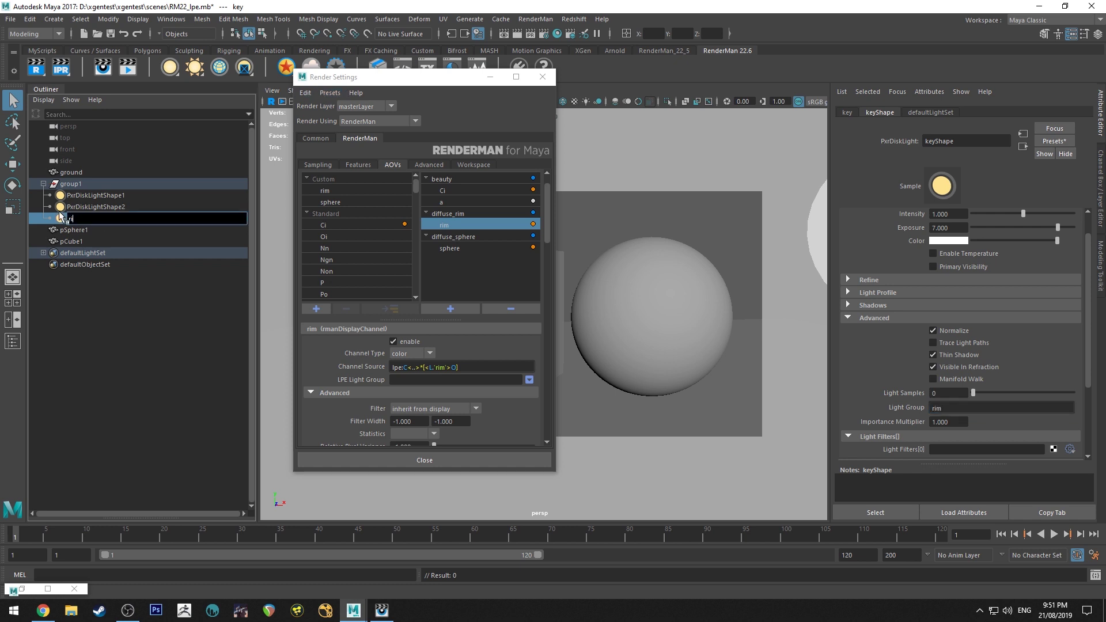
pyautogui.press('Return')
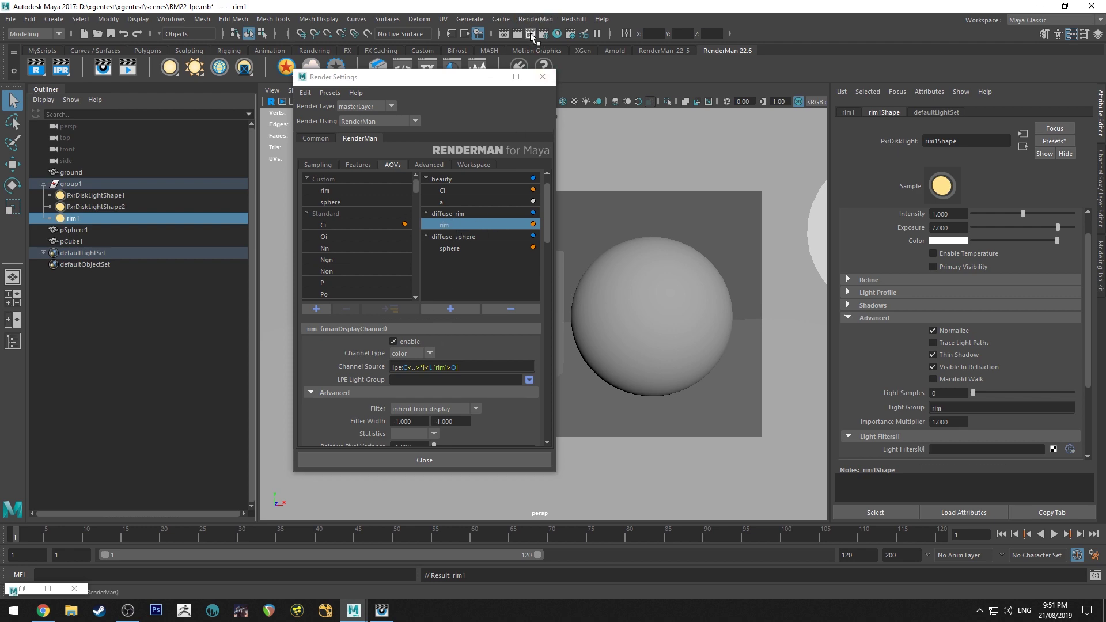
# Step: Render the scene again, view the new diffuse_rim image, and stop rendering before returning to Maya
pyautogui.click(381, 610)
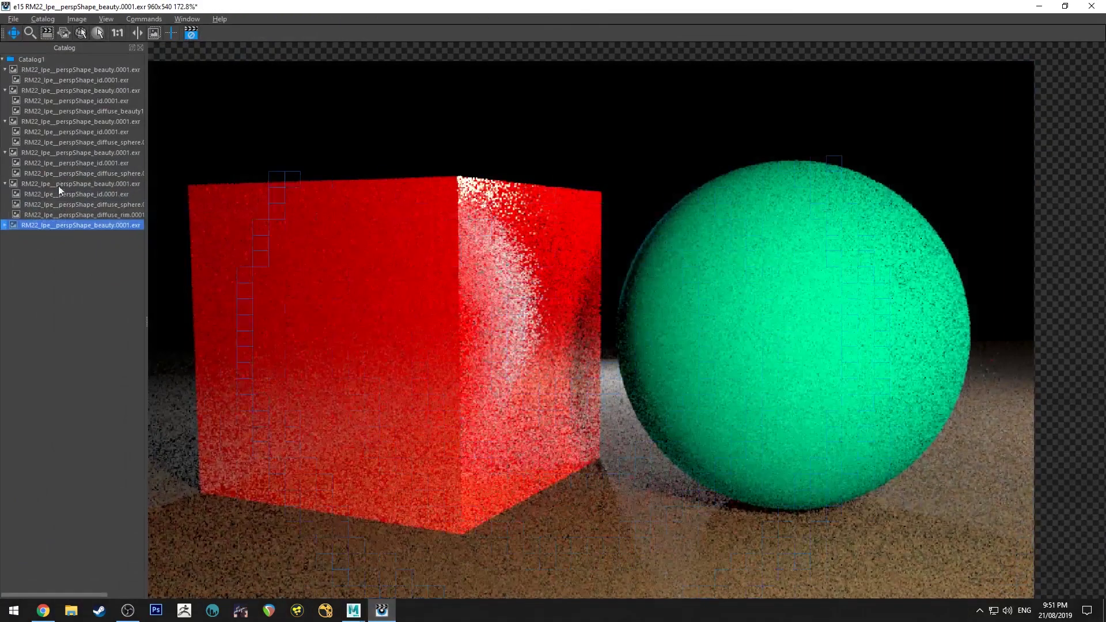
pyautogui.click(69, 257)
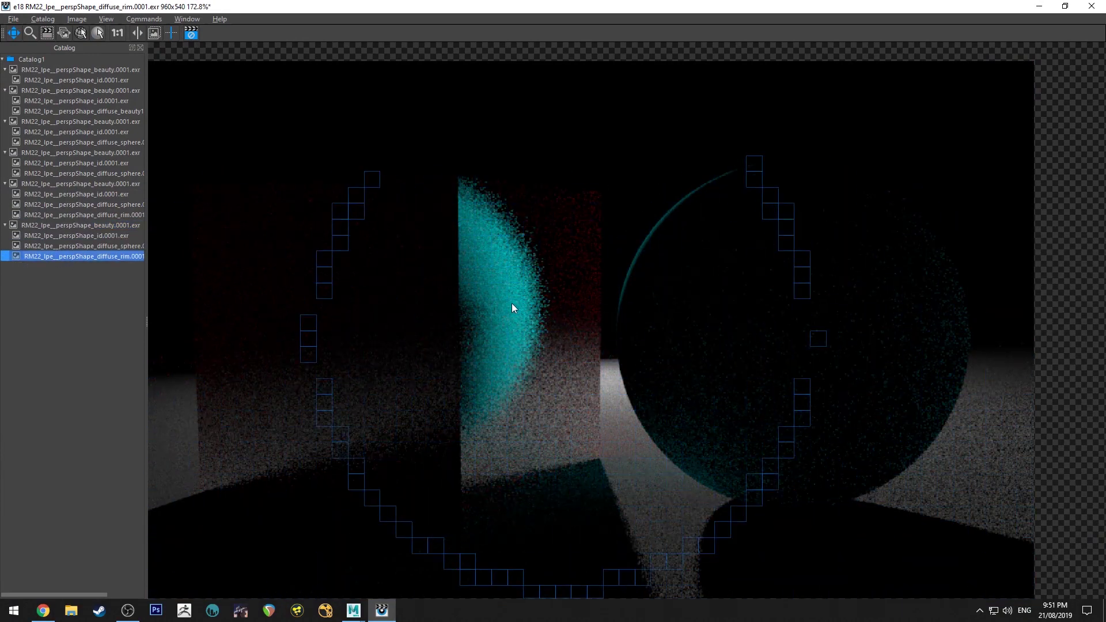
pyautogui.click(191, 33)
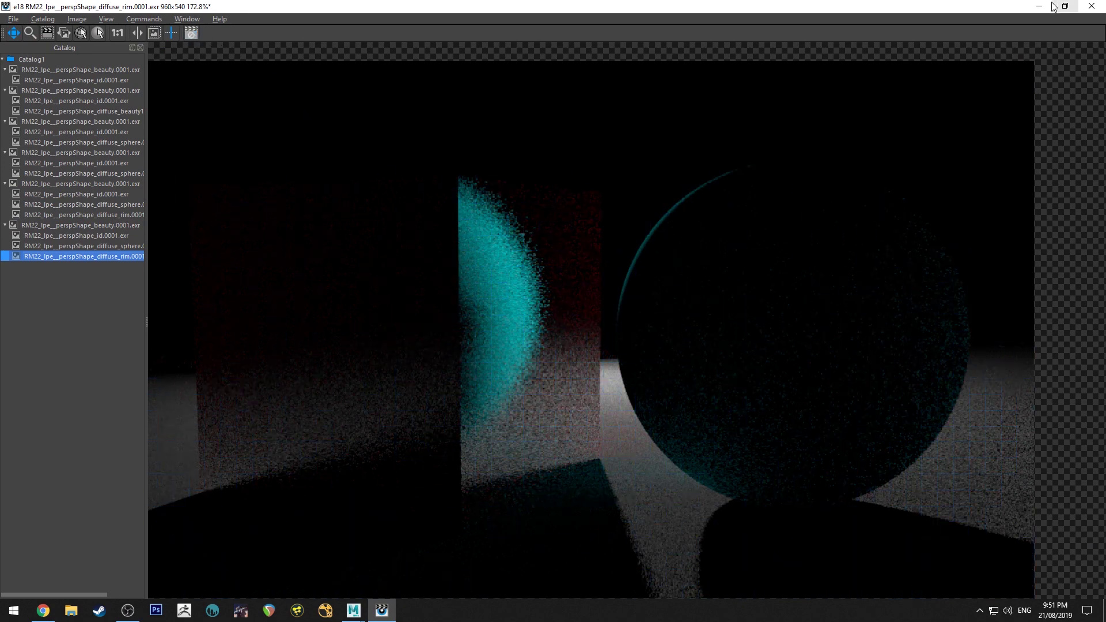
pyautogui.click(1049, 6)
# Step: Compare the light path expressions used as channel sources for the rim and sphere channels
pyautogui.click(454, 247)
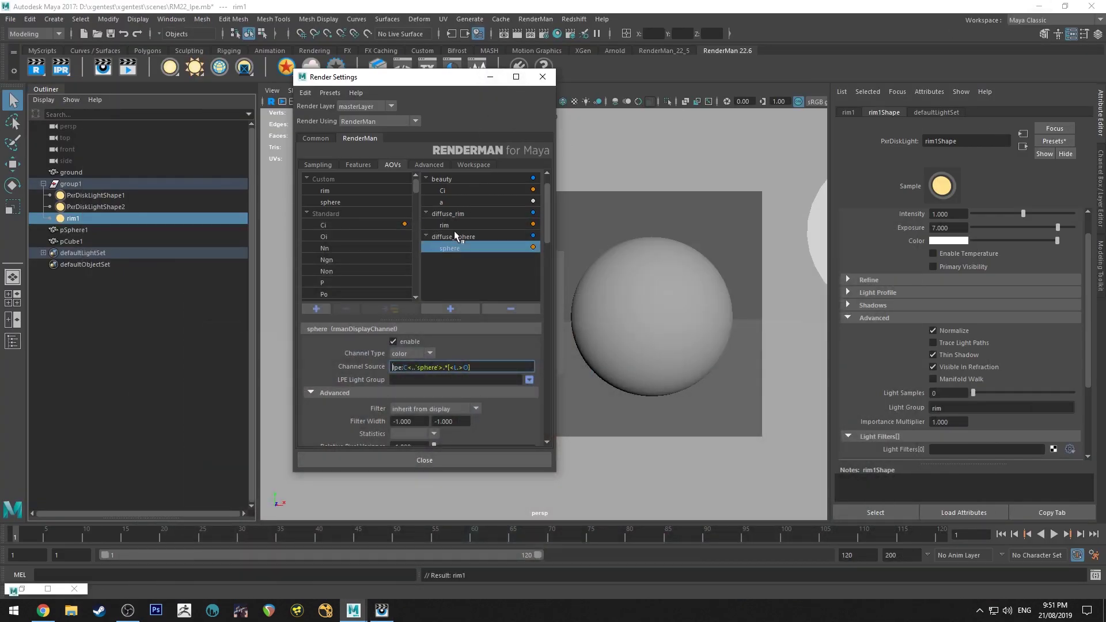
pyautogui.click(459, 221)
pyautogui.click(461, 250)
pyautogui.click(443, 367)
pyautogui.click(452, 224)
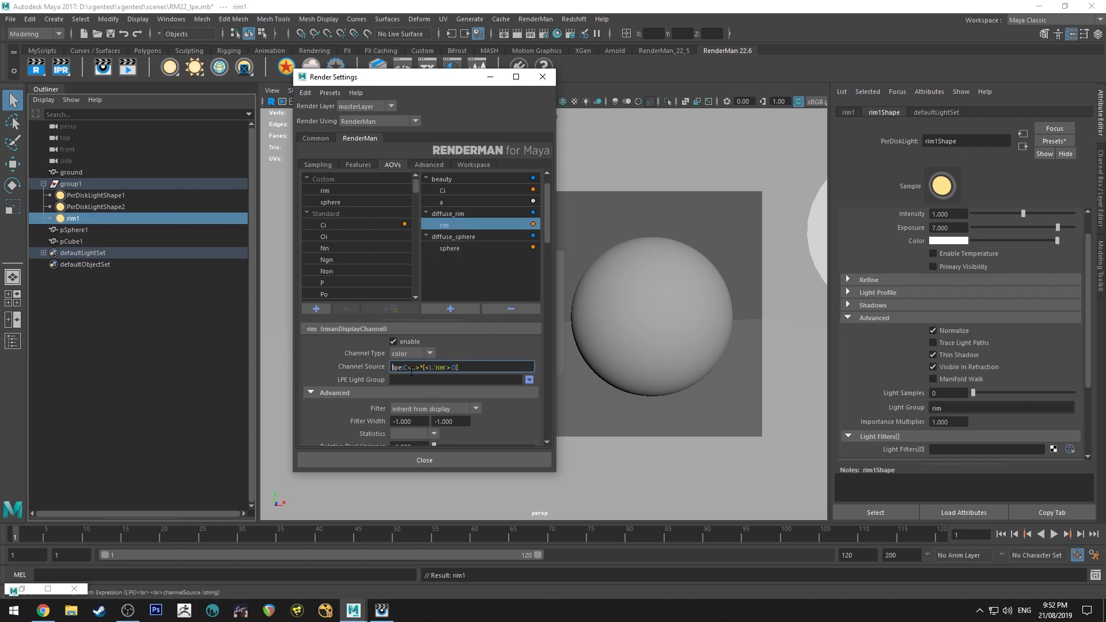
pyautogui.moveTo(411, 370); pyautogui.dragTo(417, 370)
pyautogui.write('S')
pyautogui.click(437, 274)
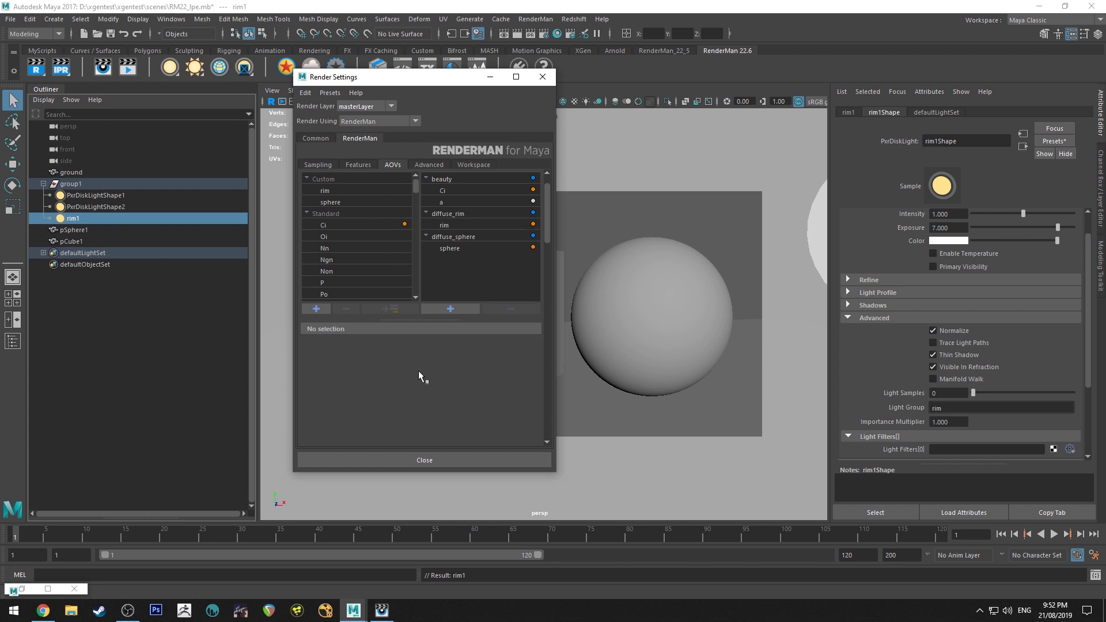
pyautogui.click(457, 246)
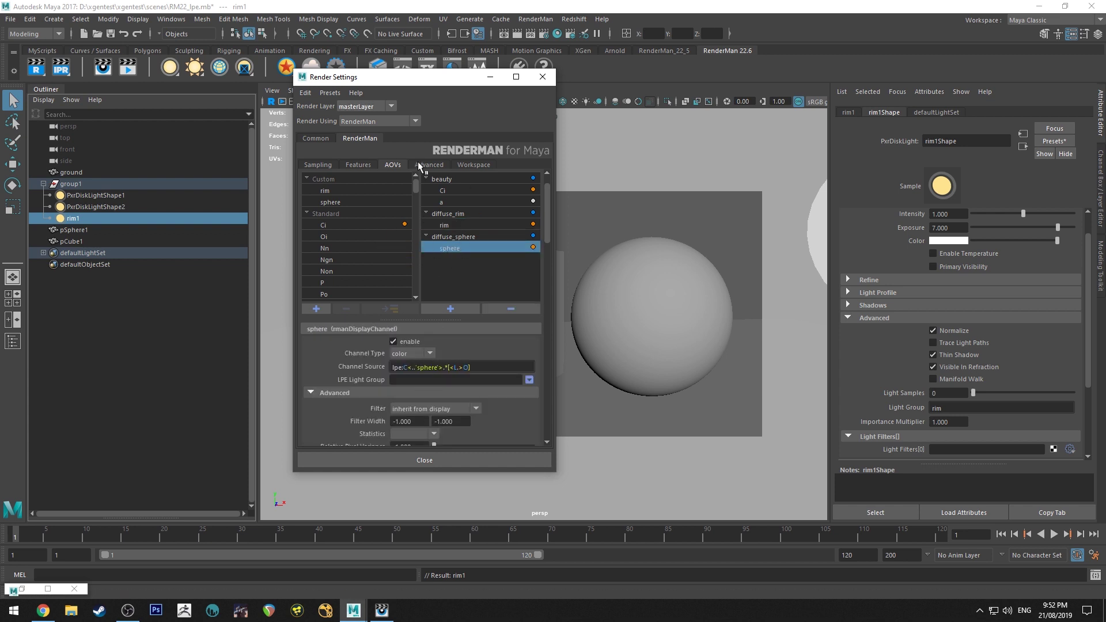
# Step: Add a custom AOV channel named omitGround
pyautogui.click(322, 178)
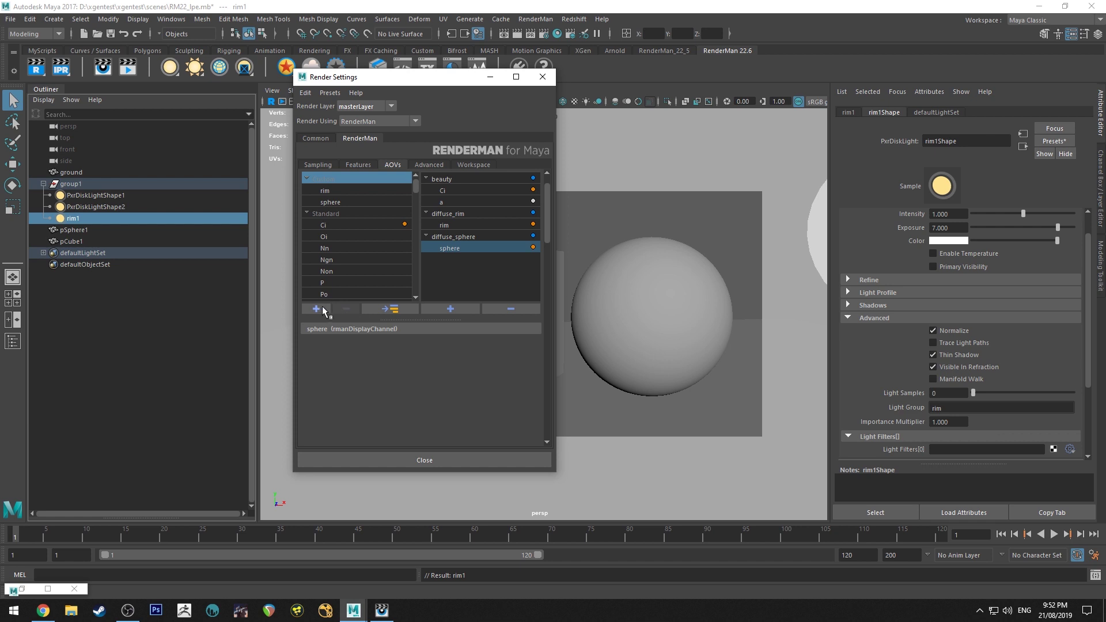
pyautogui.click(321, 307)
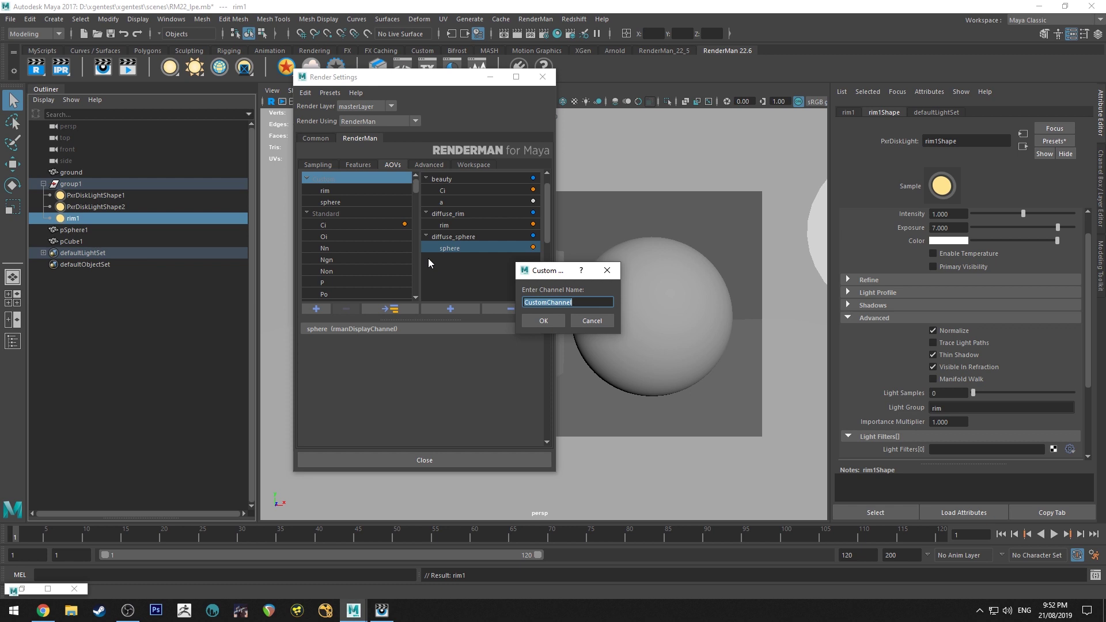
pyautogui.write('omitGround')
pyautogui.click(526, 318)
# Step: Set the omitGround channel's source to the light path expression lpe:C<..[^'ground']>.*[<L.>O]
pyautogui.click(344, 192)
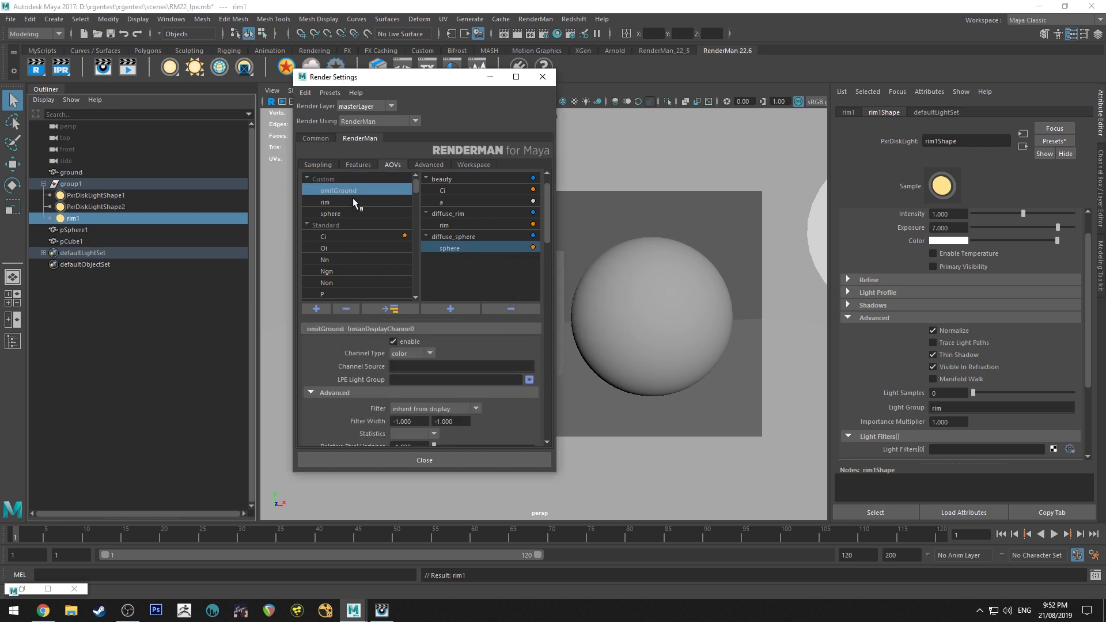
pyautogui.click(407, 366)
pyautogui.write('lpe:C<..[^')
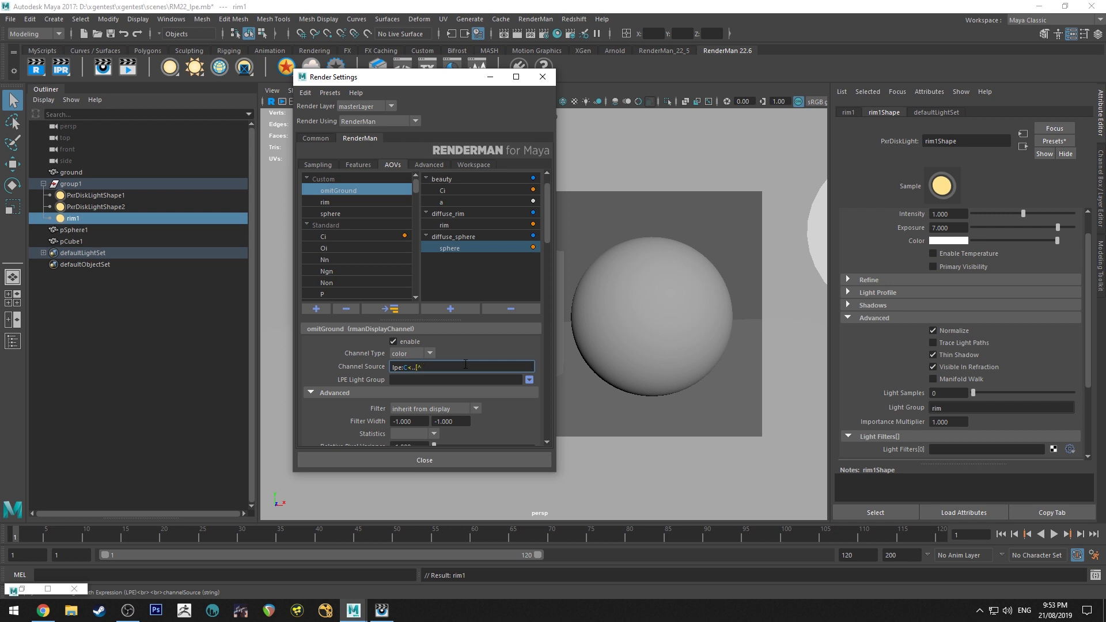
pyautogui.write('ground')
pyautogui.press('BackSpace')
pyautogui.press('BackSpace')
pyautogui.press('BackSpace')
pyautogui.write("round'")
pyautogui.write('<')
pyautogui.write('..>')
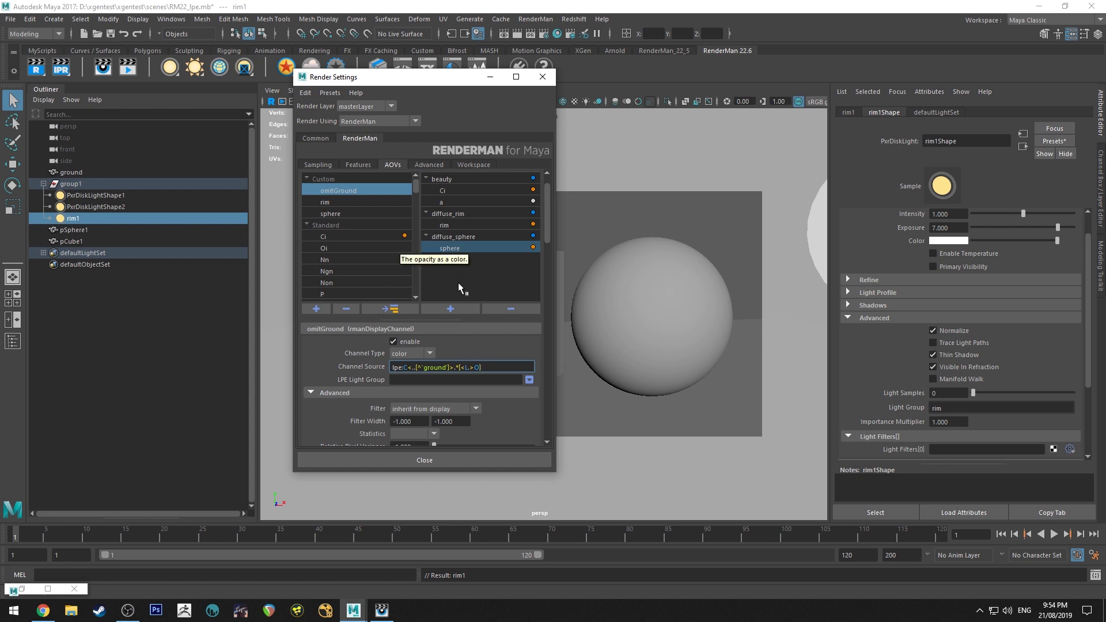
# Step: Add another display output to the AOVs and name it diffuse_noground
pyautogui.click(463, 304)
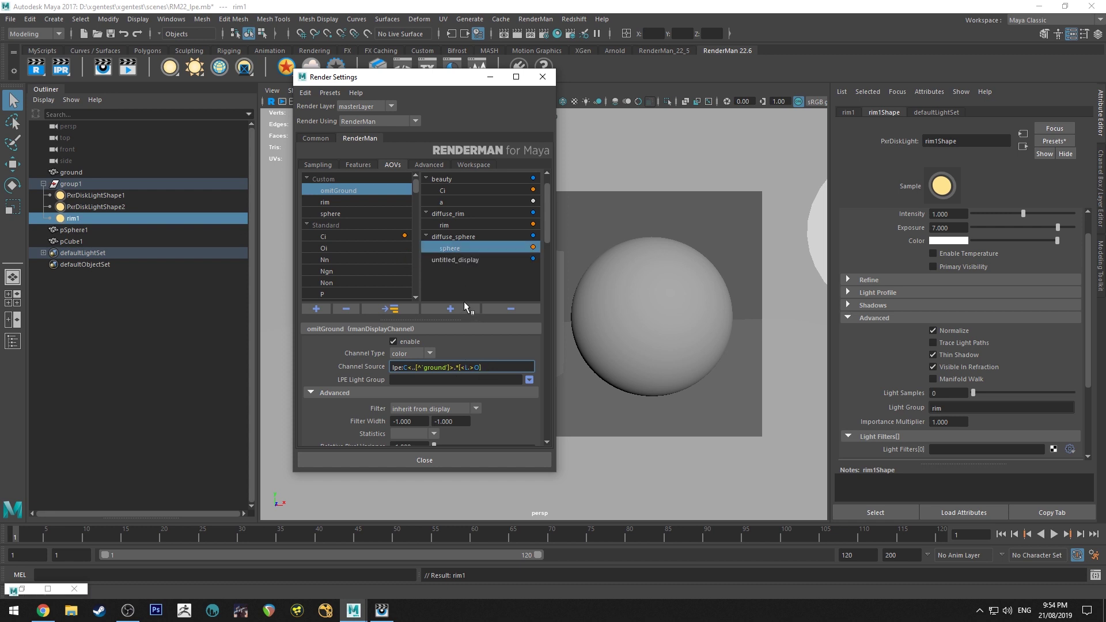
pyautogui.doubleClick(479, 259)
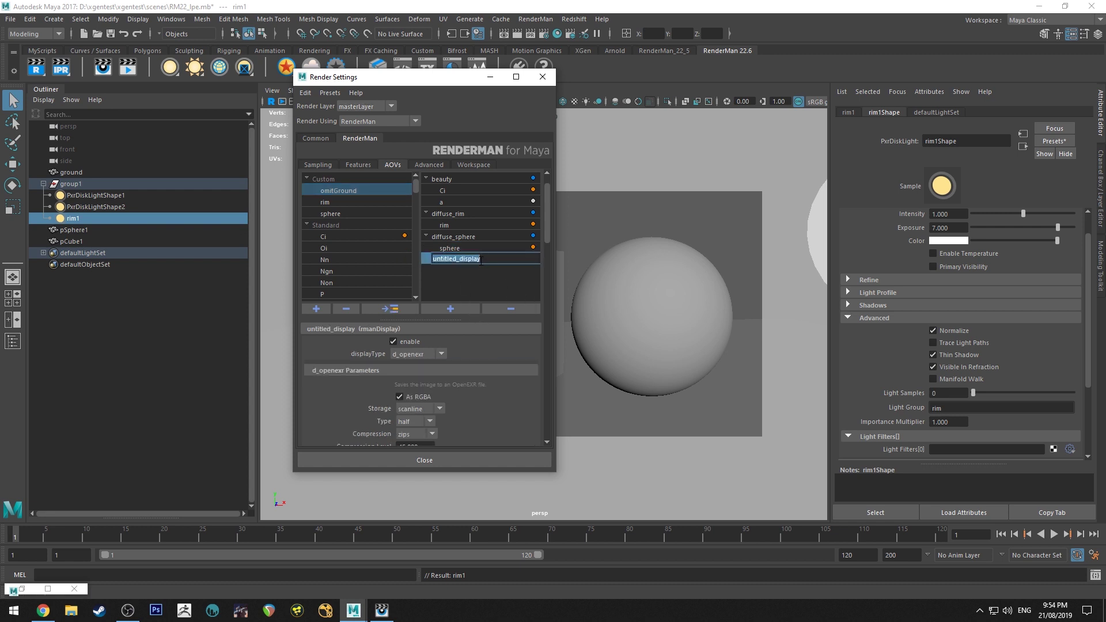
pyautogui.write('diffuse_nogron')
pyautogui.press('BackSpace')
pyautogui.write('und')
pyautogui.press('Return')
# Step: Assign the omitGround channel to the diffuse_noground display as a new node and render the scene
pyautogui.click(326, 191)
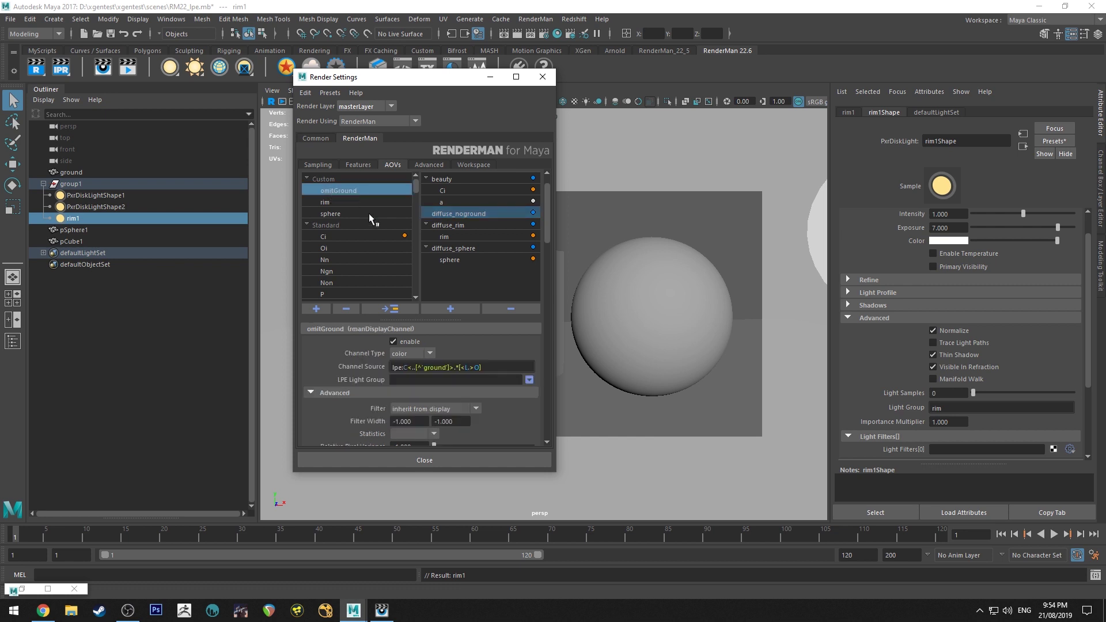
pyautogui.click(394, 307)
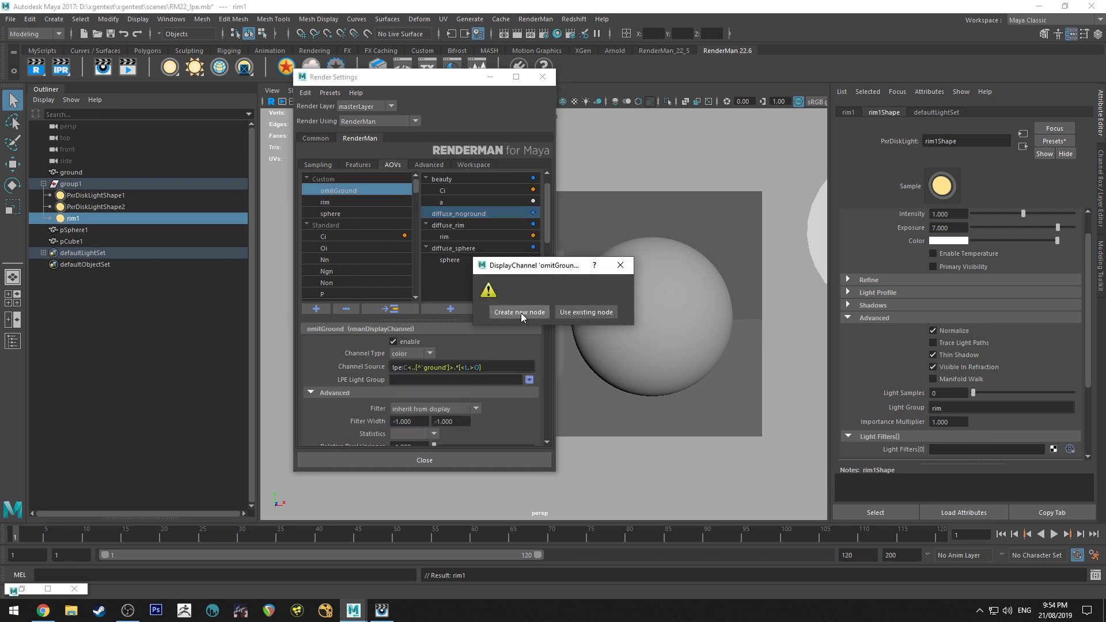
pyautogui.click(520, 313)
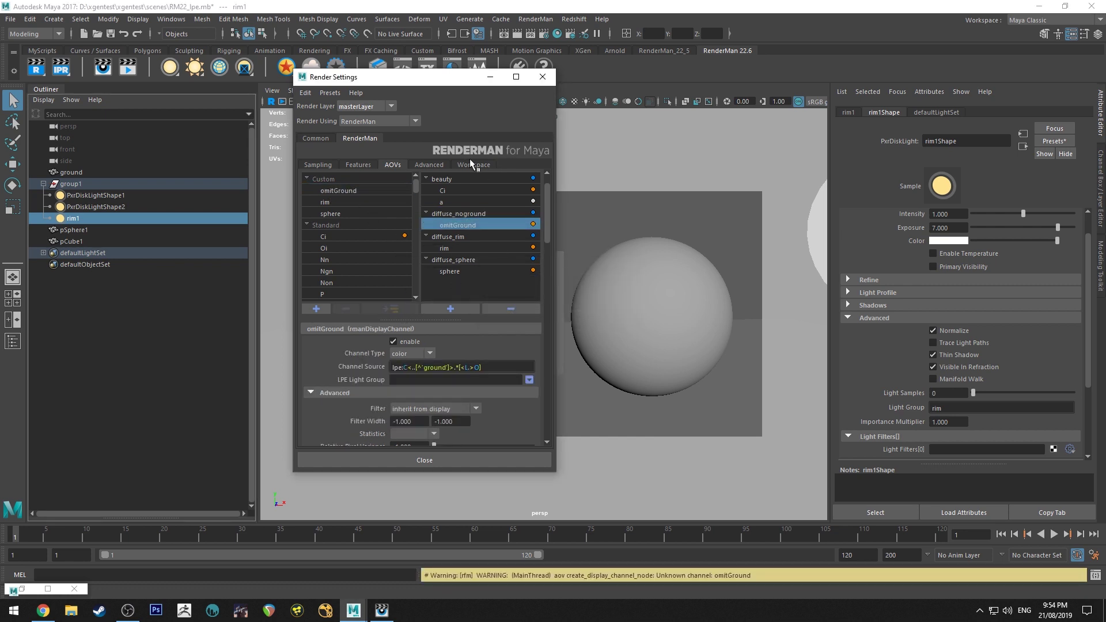
pyautogui.click(531, 34)
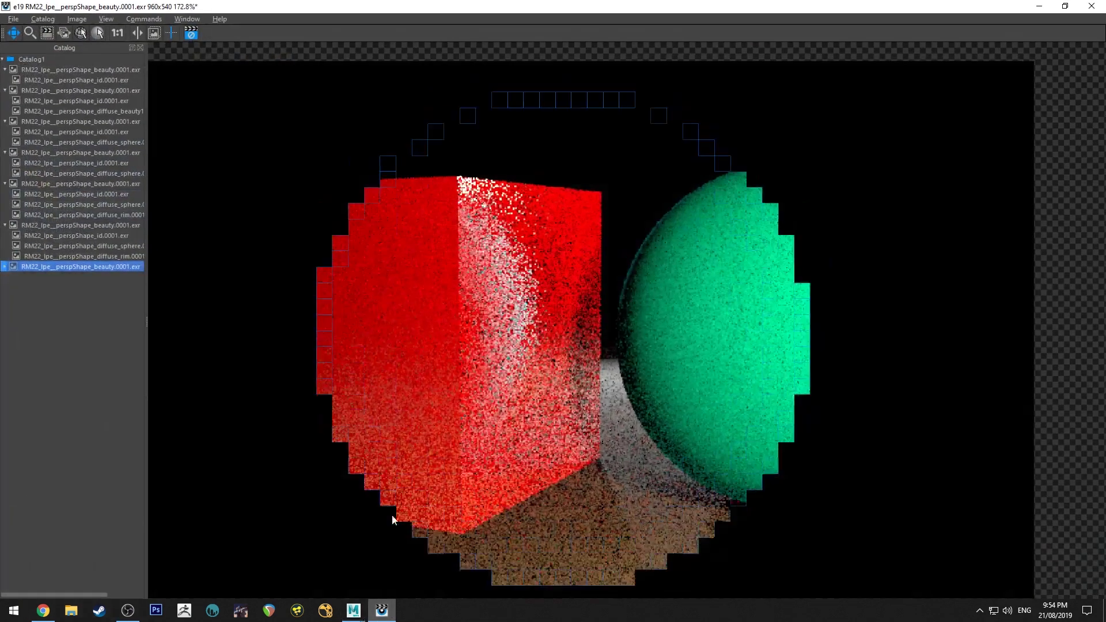
# Step: Inspect the diffuse_noground image up close on the cube and compare it with the beauty image
pyautogui.click(67, 307)
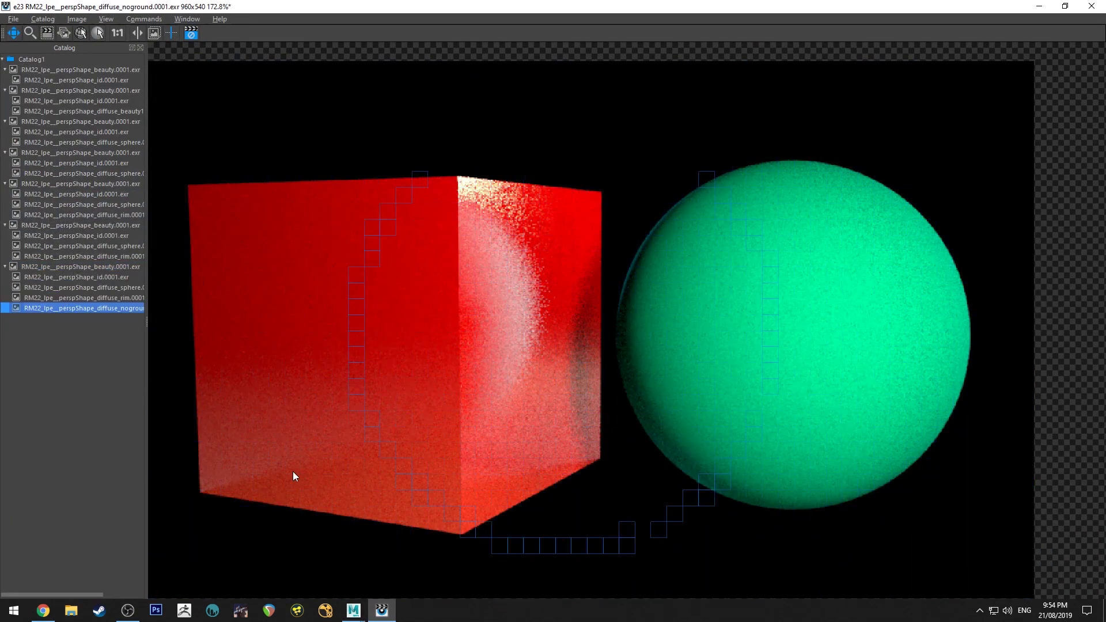
pyautogui.scroll(4, 221, 471)
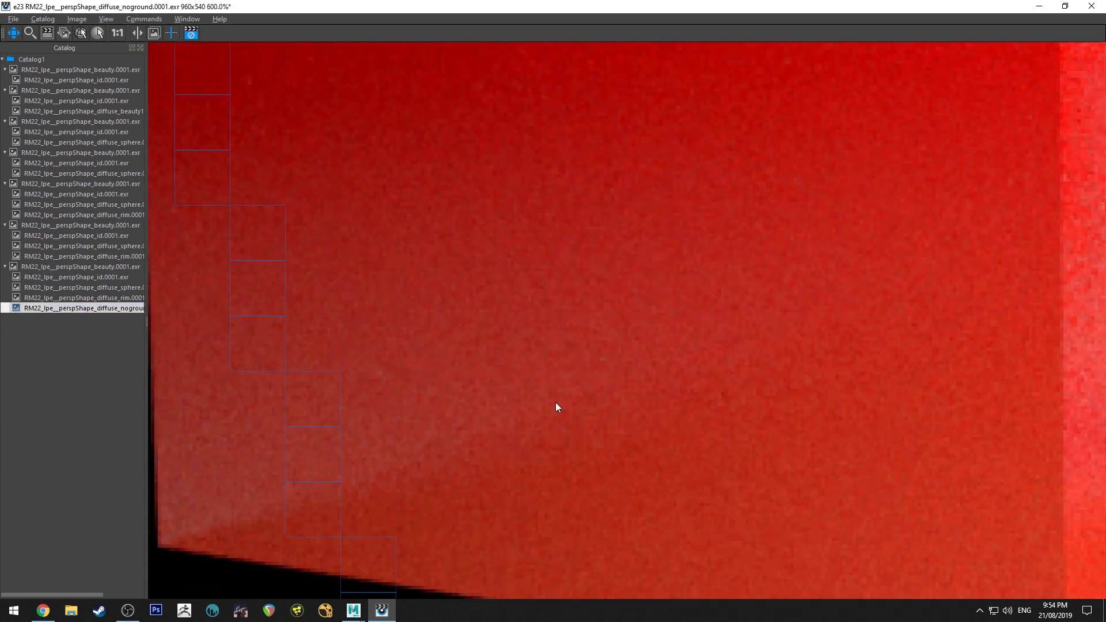
pyautogui.scroll(-5, 341, 417)
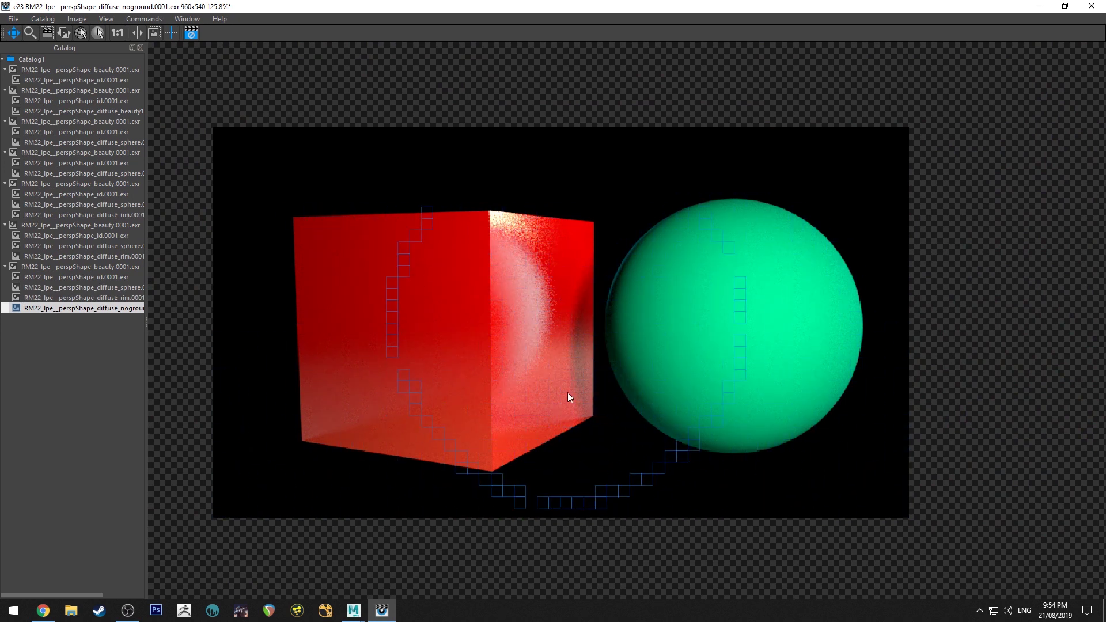
pyautogui.click(80, 266)
pyautogui.click(84, 309)
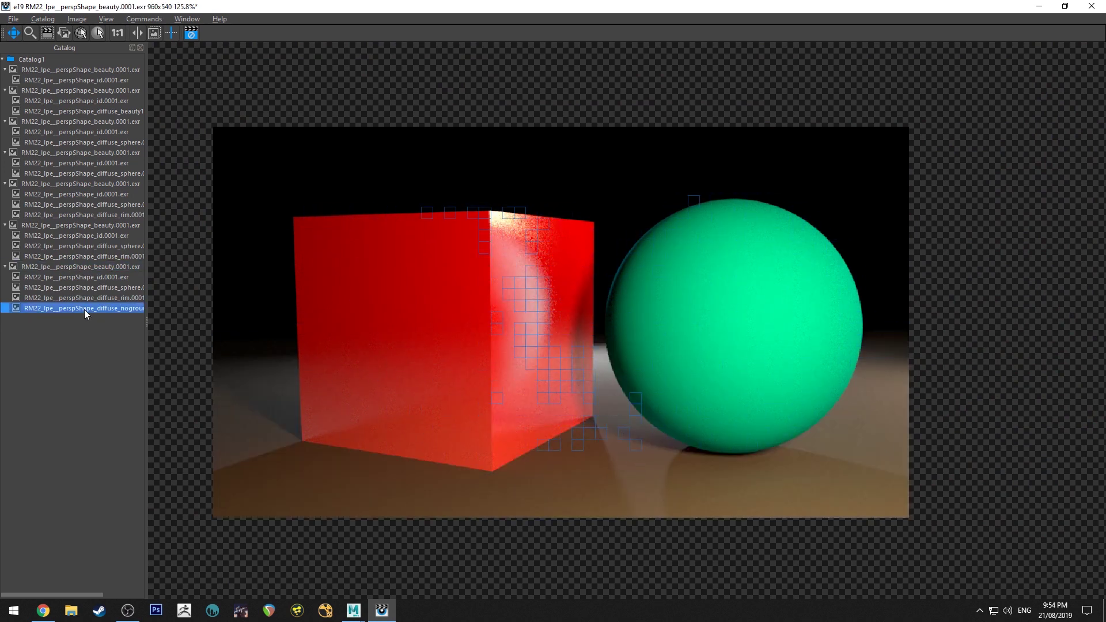
# Step: Compare the latest beauty image with the diffuse_noground image, checking the cube and sphere with the ground left out
pyautogui.click(89, 266)
pyautogui.click(87, 308)
pyautogui.click(91, 267)
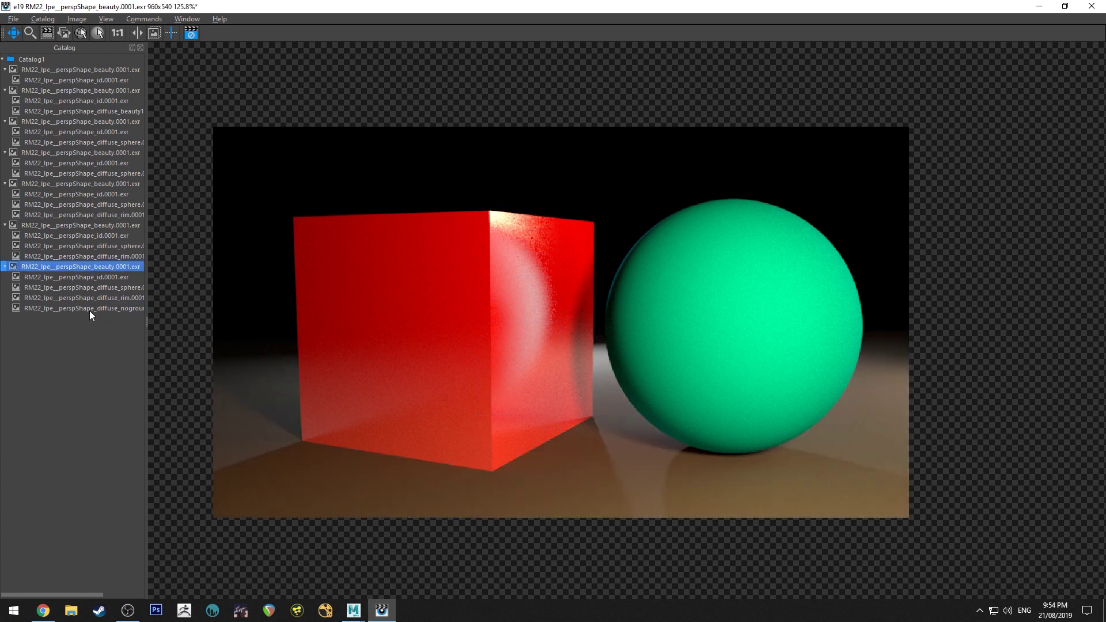
pyautogui.click(95, 308)
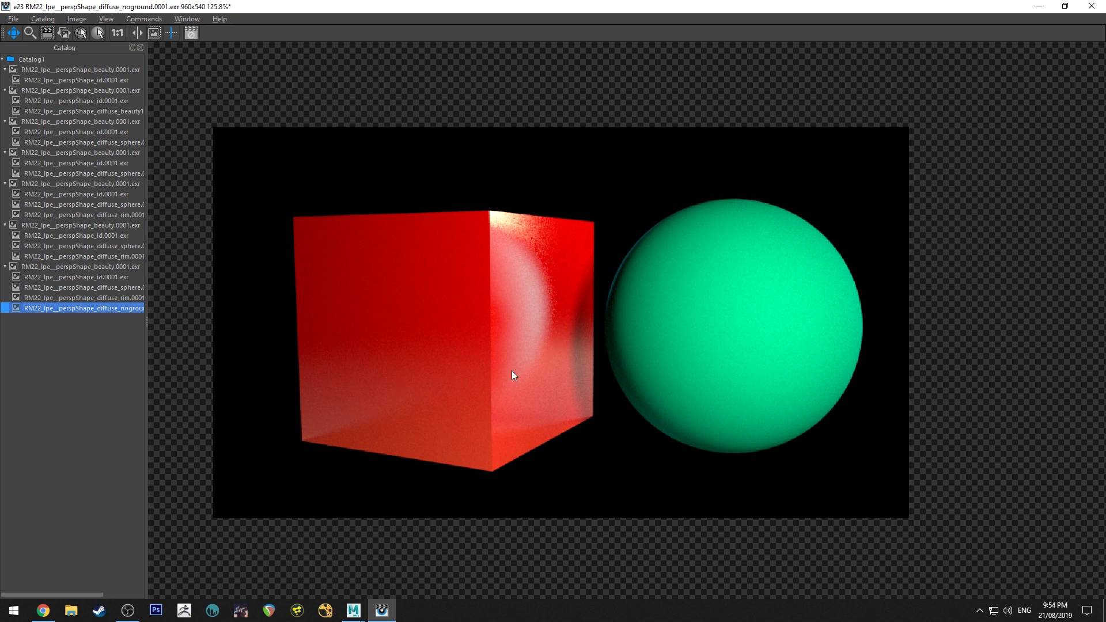
pyautogui.click(1038, 6)
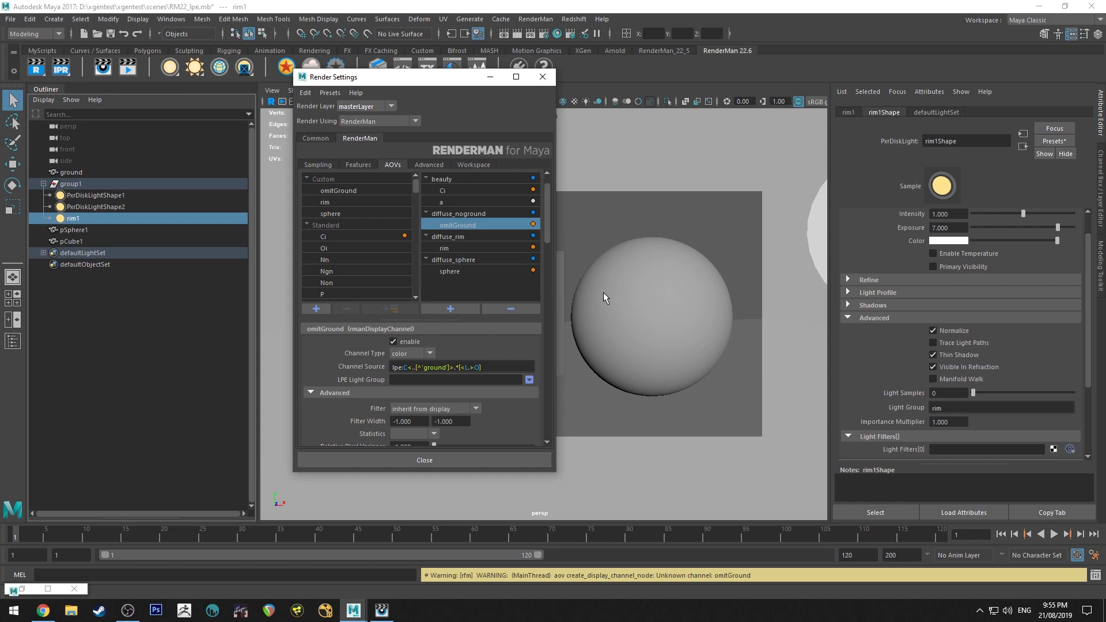
pyautogui.click(382, 612)
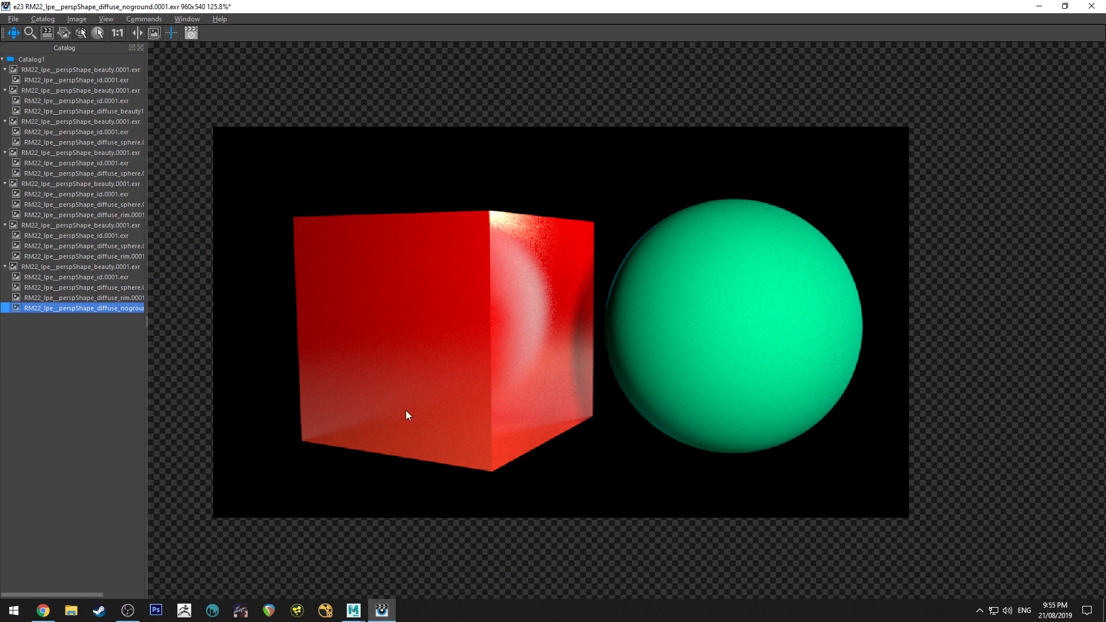
# Step: Add a custom display channel named onlyObjects to the AOVs in Maya's render settings
pyautogui.click(1038, 7)
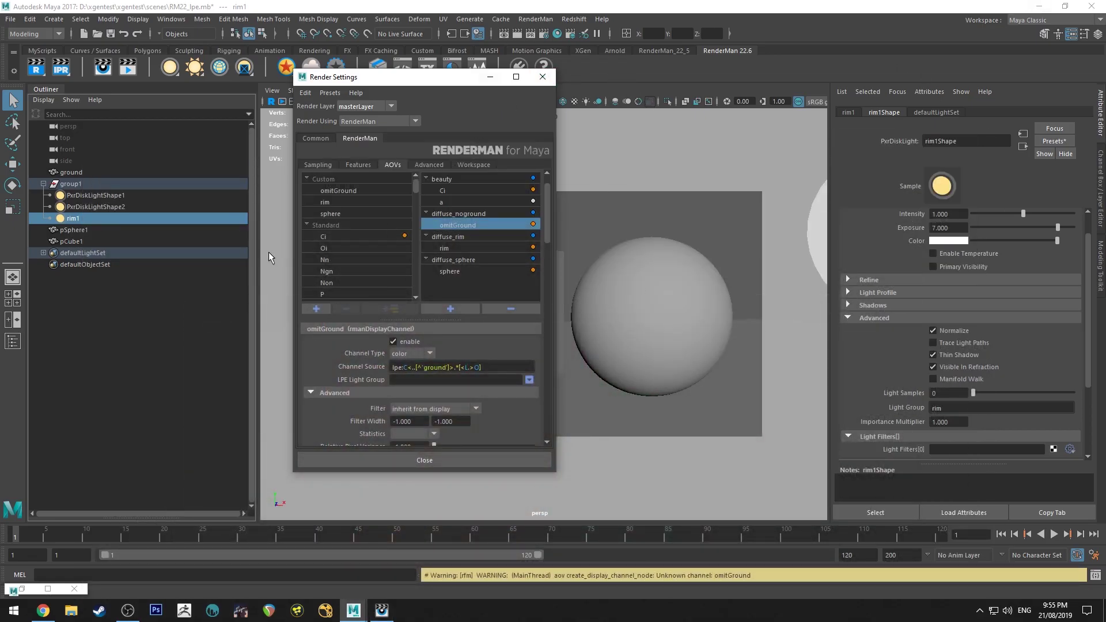
pyautogui.click(330, 179)
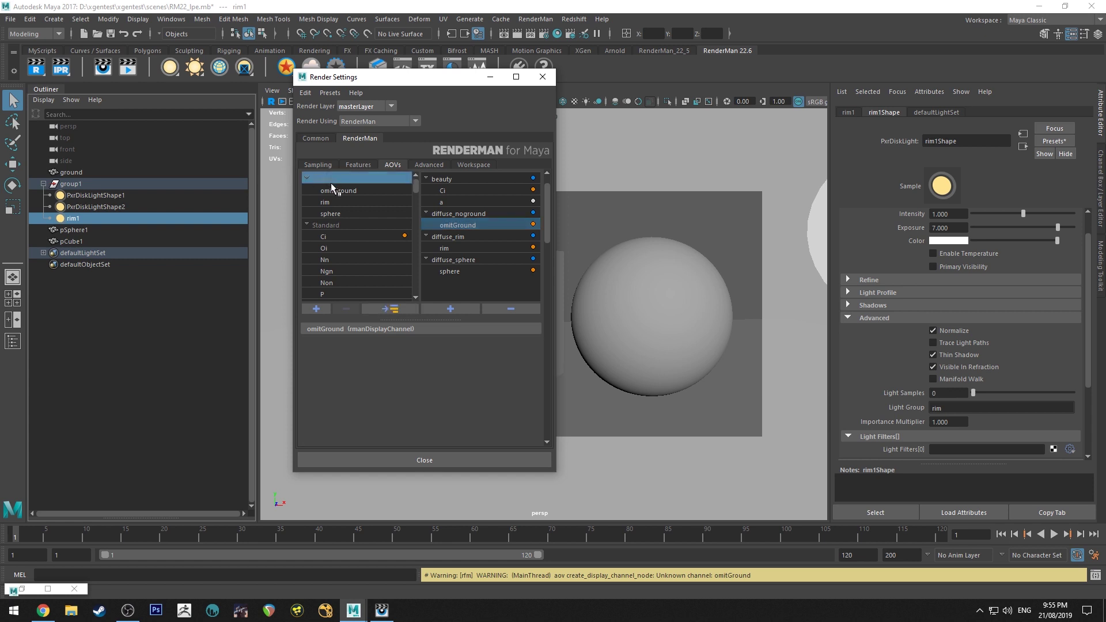
pyautogui.click(316, 309)
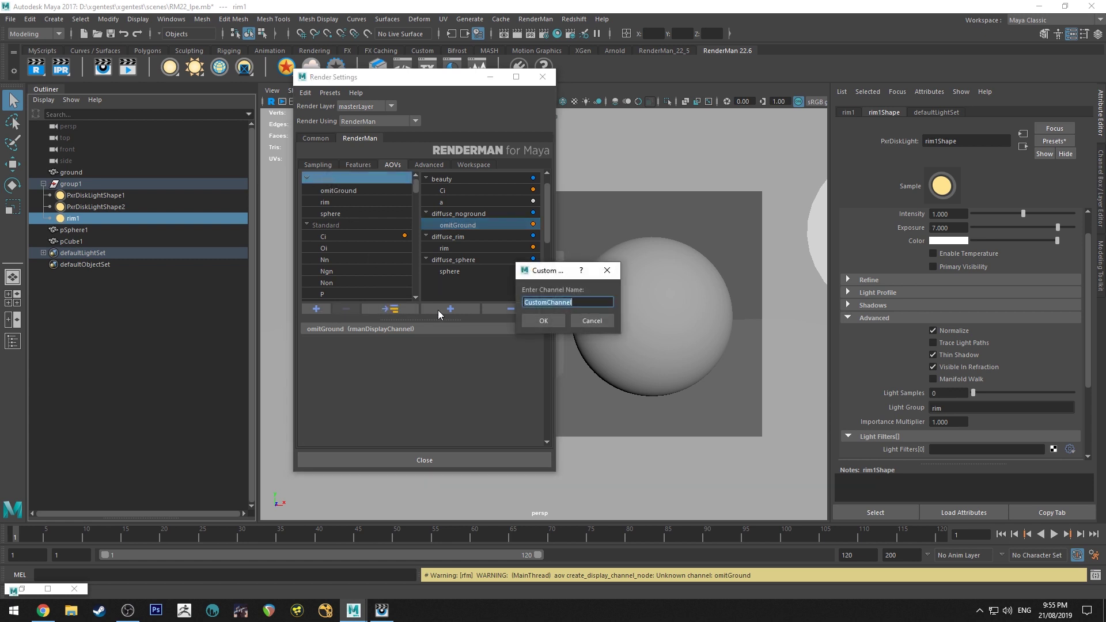
pyautogui.write('onlyObjects')
pyautogui.click(541, 321)
# Step: Set the onlyObjects channel's source to the light path expression lpe:C<..'sphere'>*<..'cube'>*[<L.>O]
pyautogui.click(371, 189)
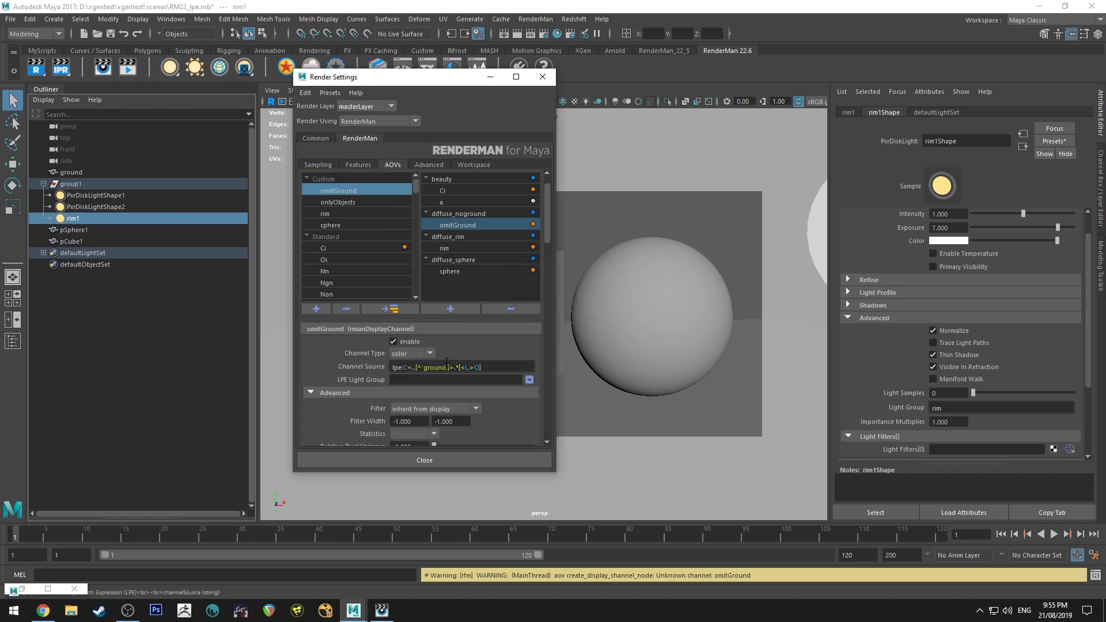
pyautogui.click(352, 201)
pyautogui.click(462, 367)
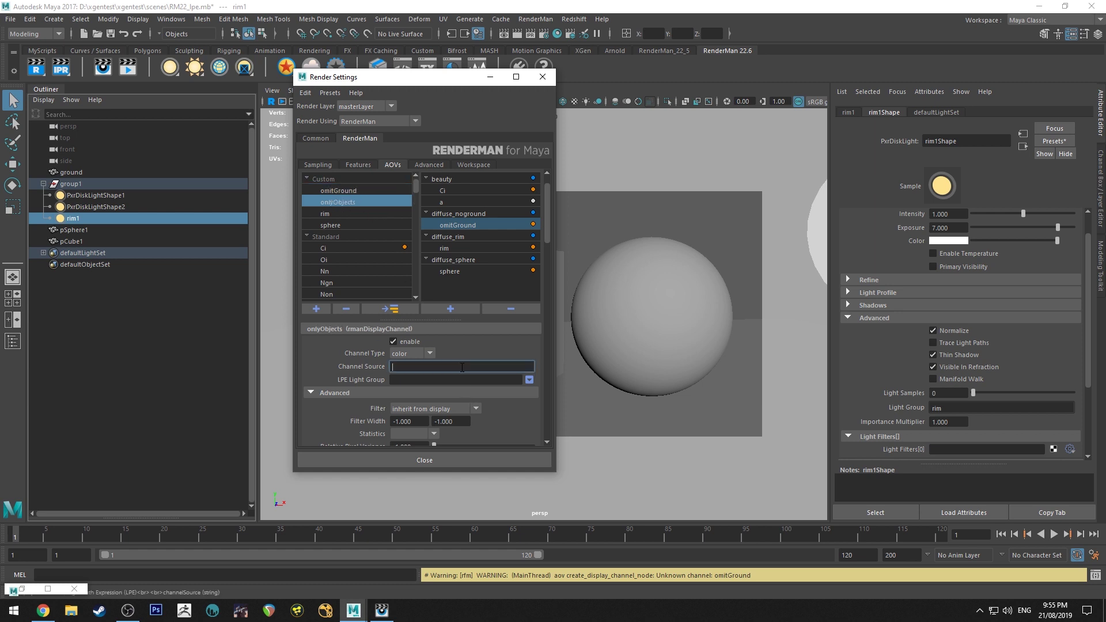
pyautogui.write('lpe:')
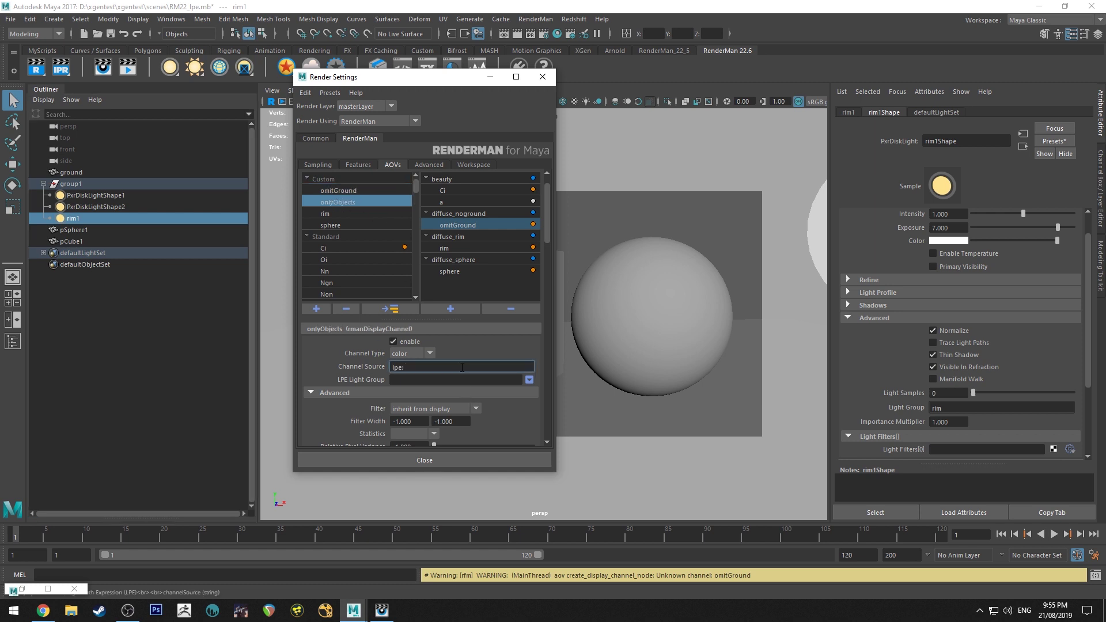
pyautogui.write('C<')
pyautogui.write(".'sphere'>*<..'cube'>*")
# Step: Add another display output to the AOVs and name it diffuse_onlyObjects
pyautogui.click(461, 302)
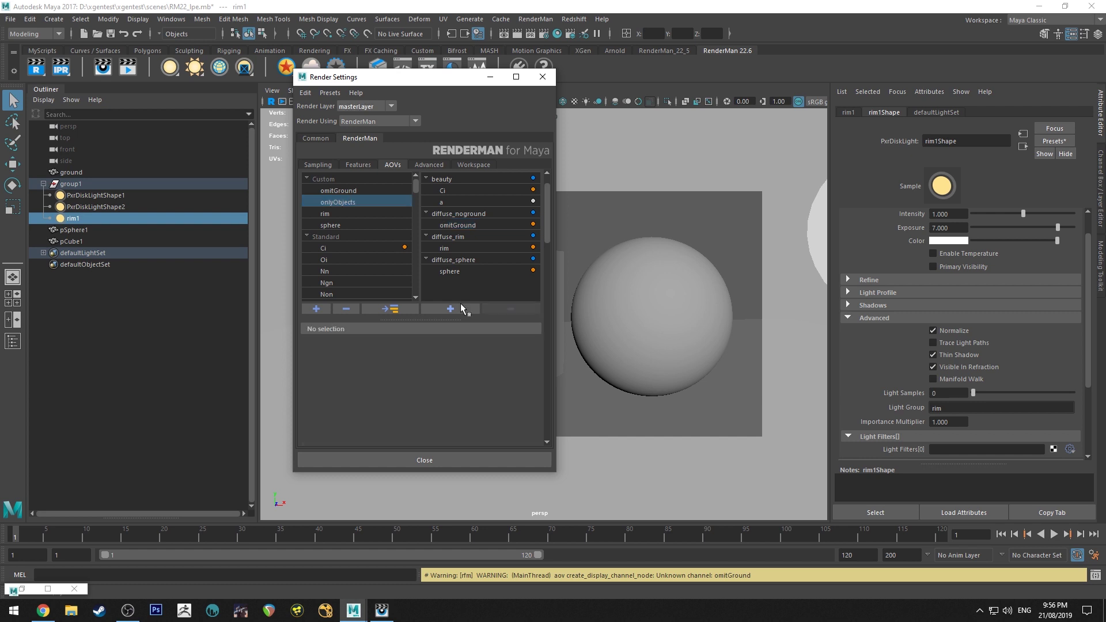
pyautogui.click(460, 308)
pyautogui.doubleClick(461, 281)
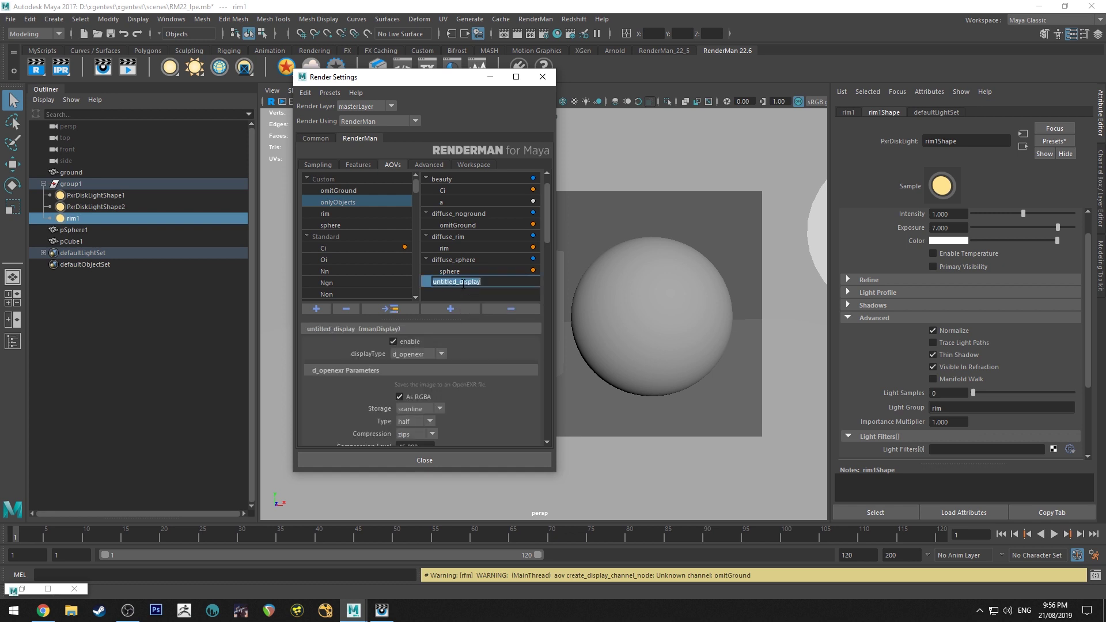
pyautogui.write('diffuse_onlyObjects')
pyautogui.press('Return')
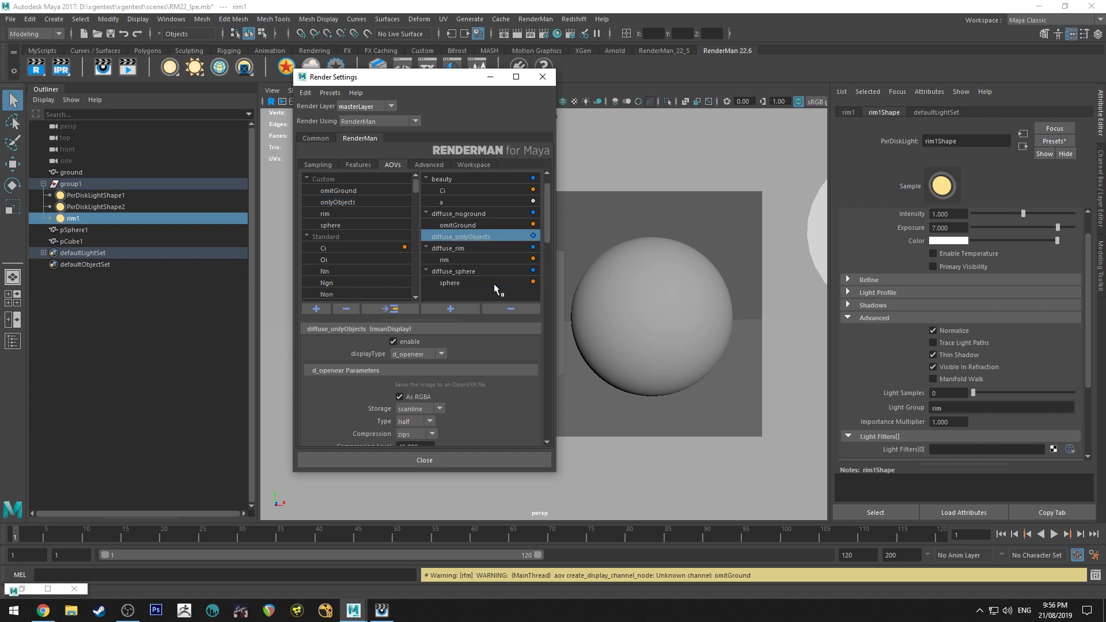
# Step: Assign the onlyObjects channel to the diffuse_onlyObjects display as a new node and render the scene
pyautogui.click(343, 201)
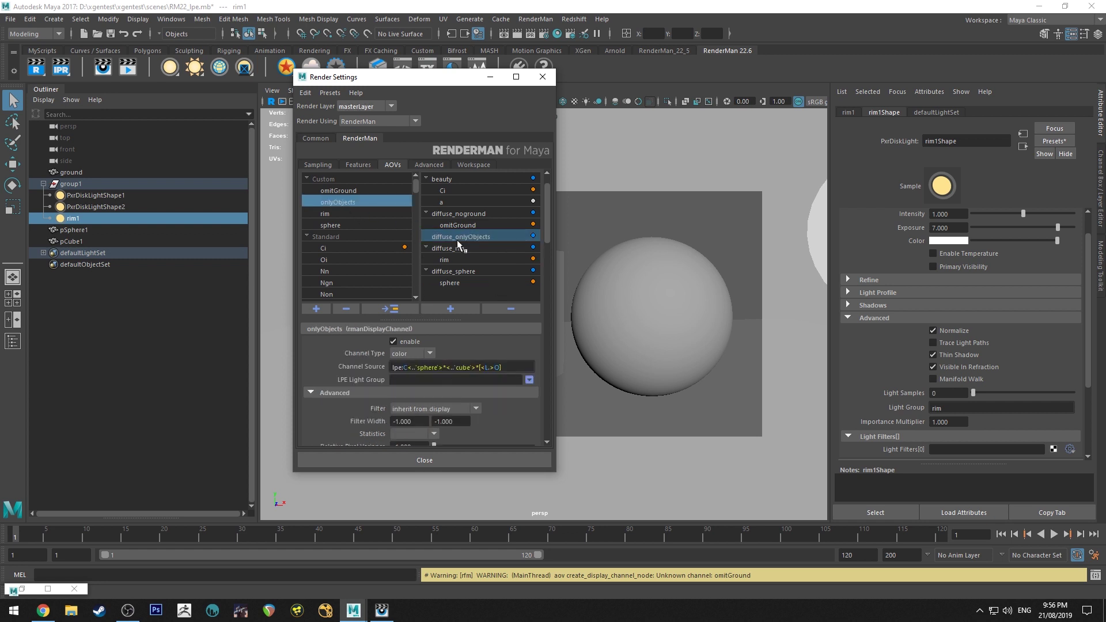
pyautogui.click(459, 238)
pyautogui.click(395, 311)
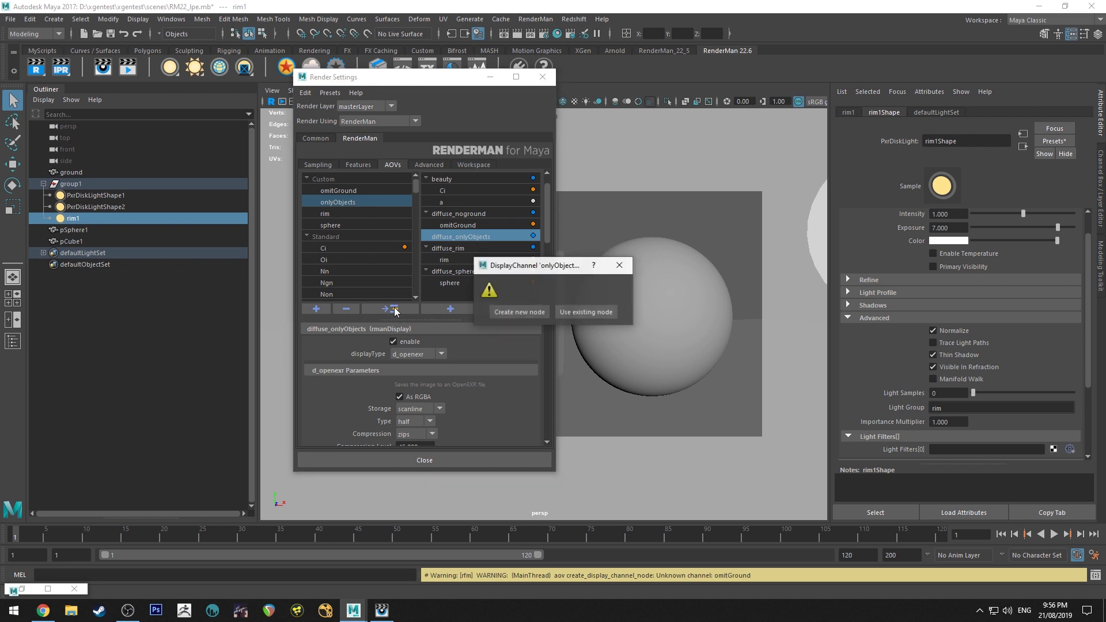
pyautogui.click(507, 312)
pyautogui.click(457, 248)
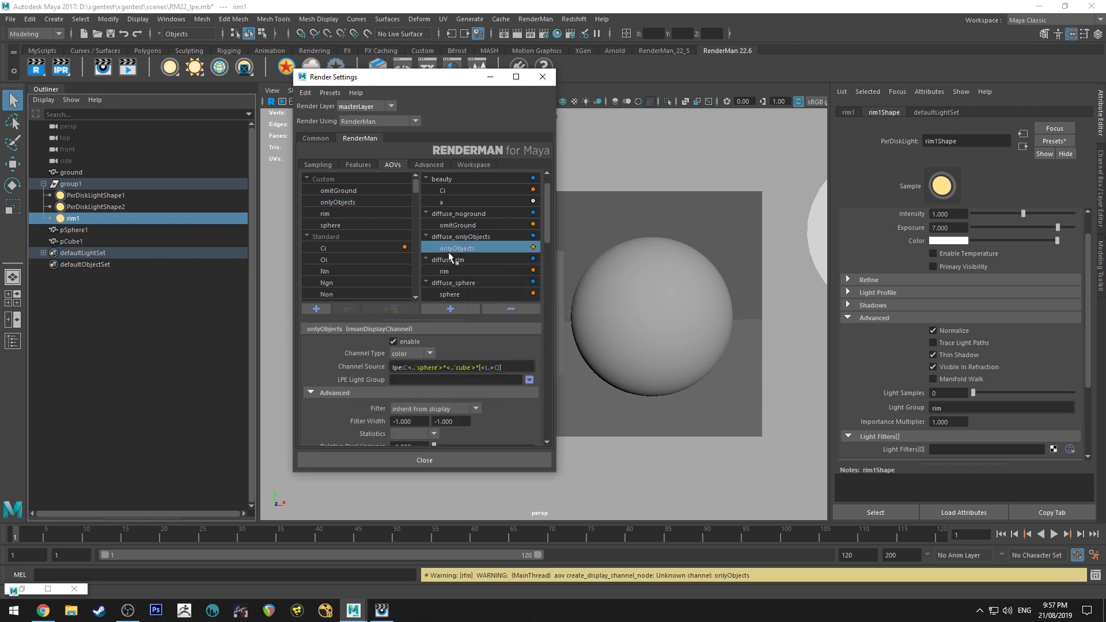
pyautogui.click(492, 77)
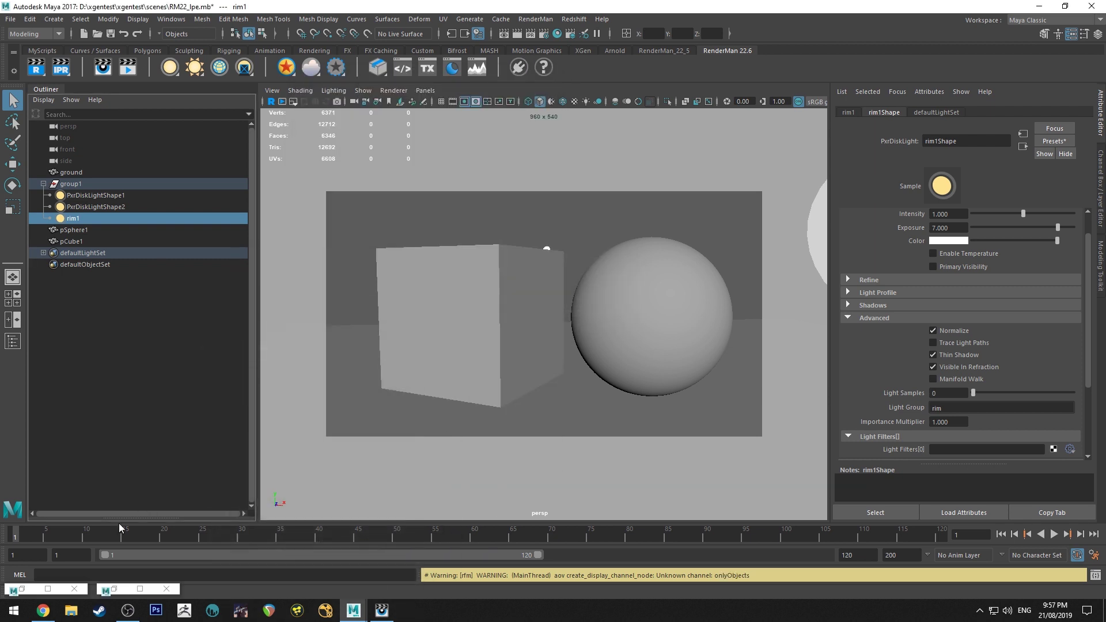
pyautogui.click(57, 65)
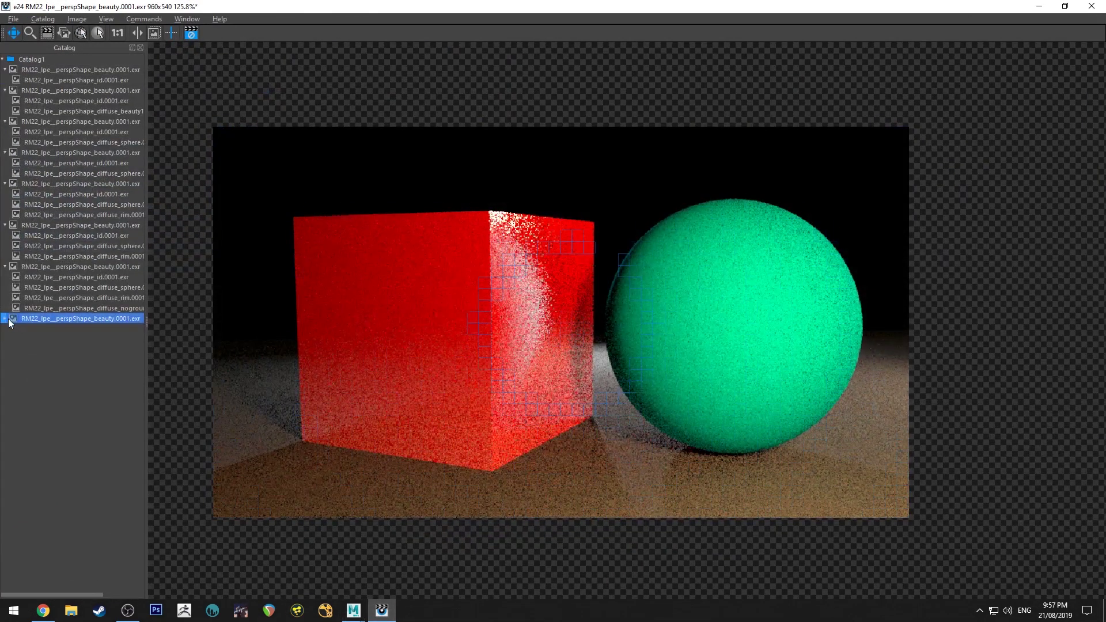
# Step: Compare the new render's beauty, diffuse_sphere, diffuse_rim, diffuse_noground and diffuse_onlyObjects images with each other
pyautogui.click(92, 361)
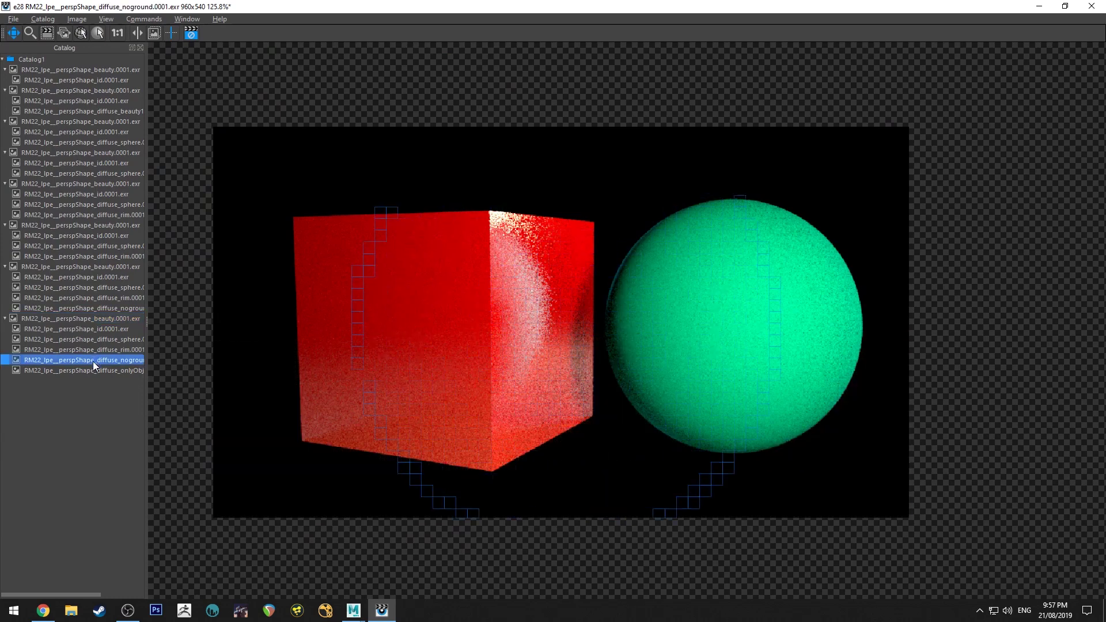
pyautogui.click(121, 371)
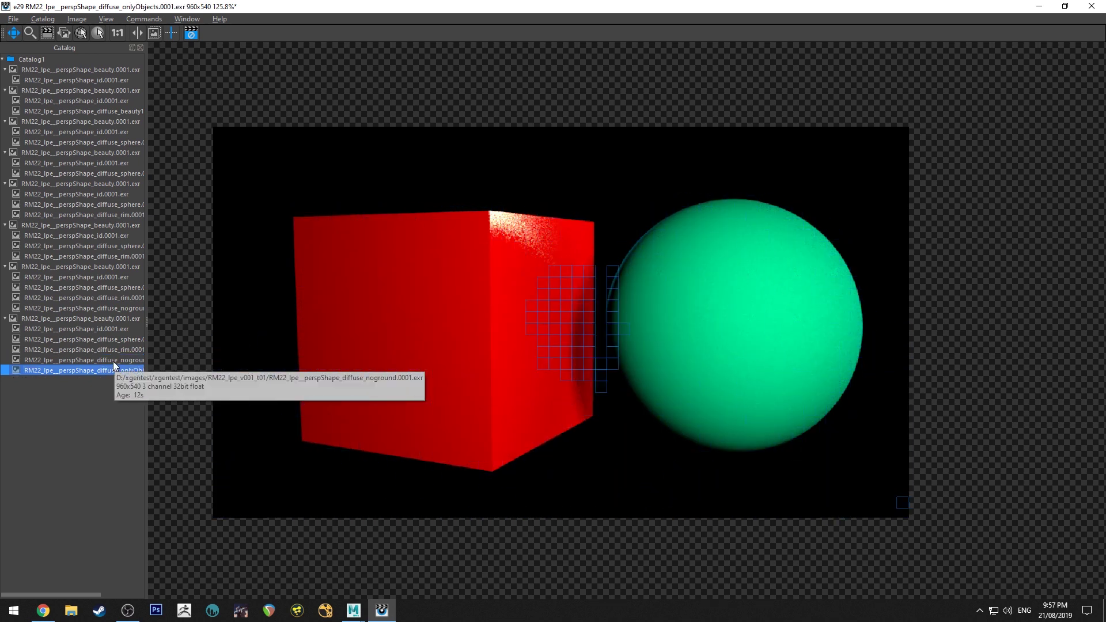
pyautogui.click(121, 319)
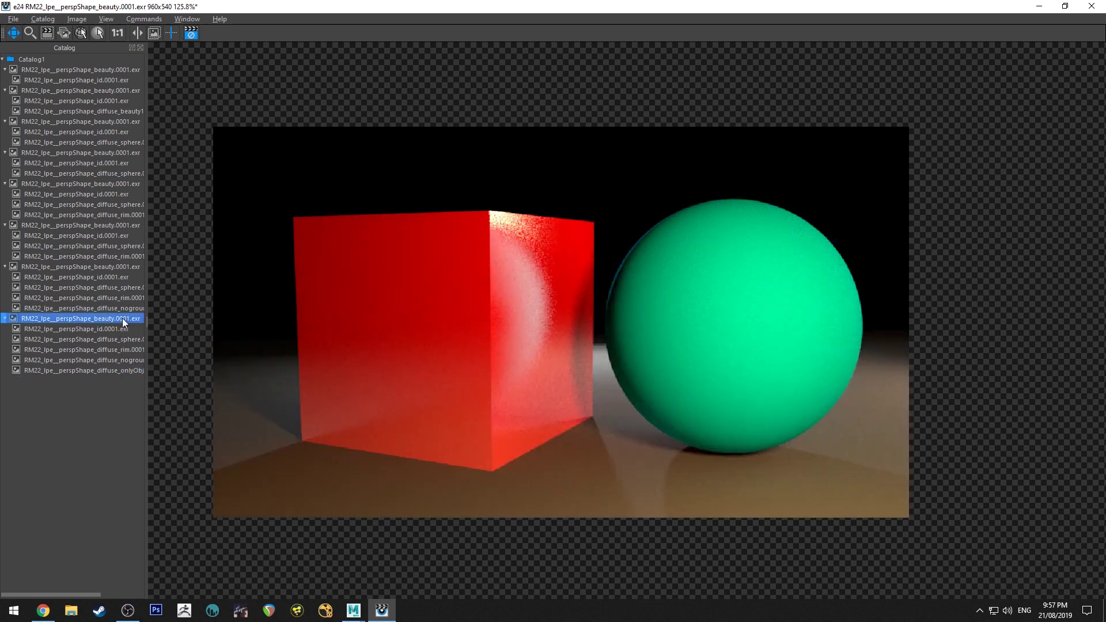
pyautogui.click(133, 339)
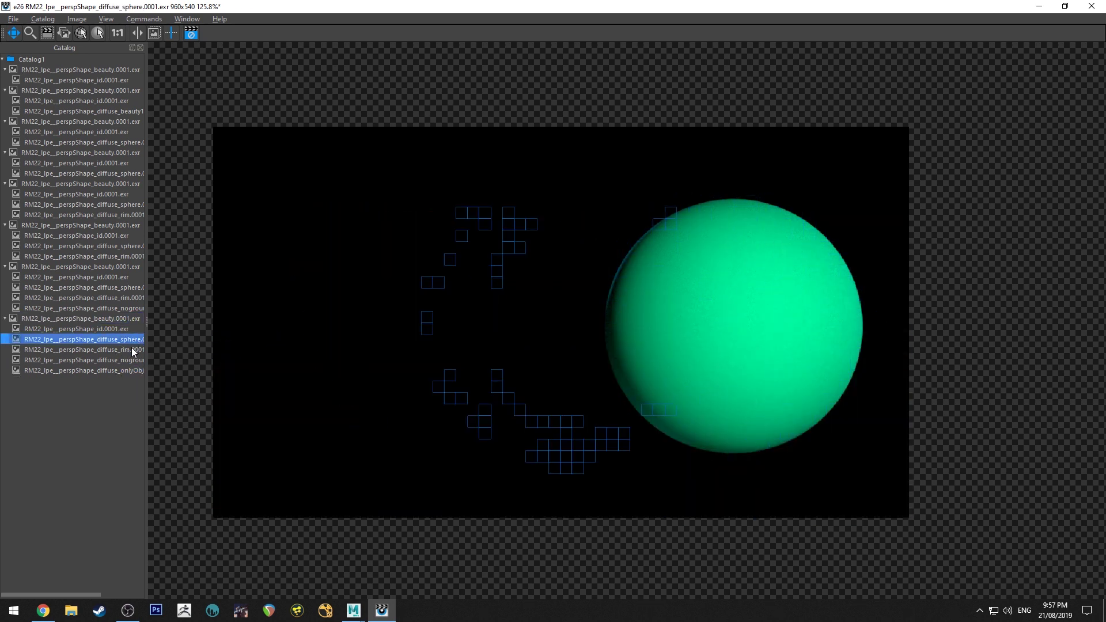
pyautogui.click(132, 349)
pyautogui.click(131, 360)
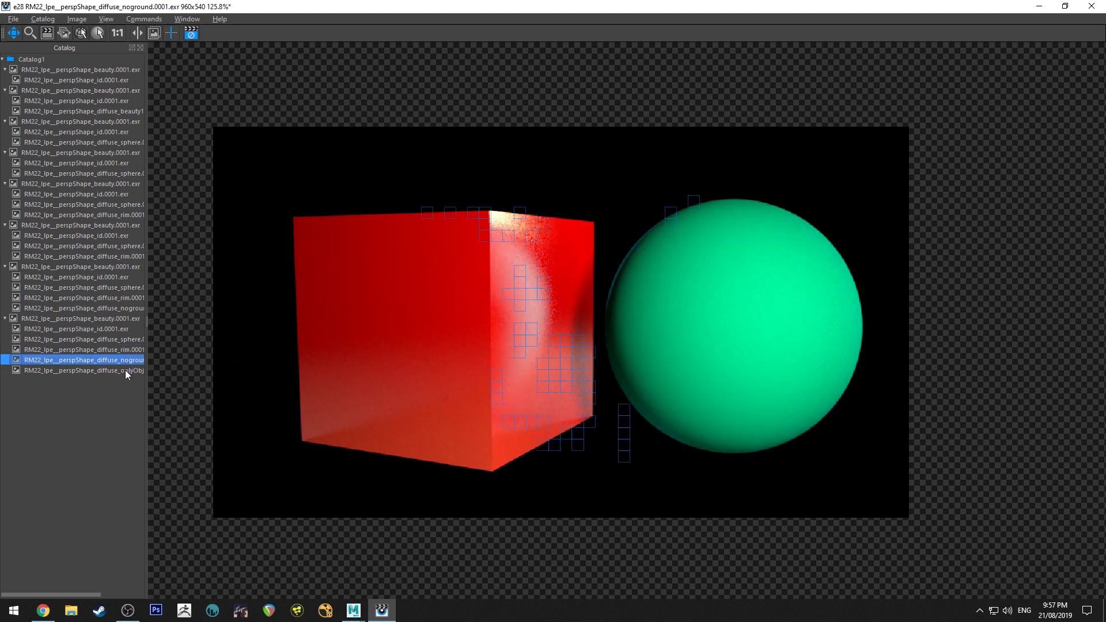
pyautogui.click(125, 369)
pyautogui.click(112, 318)
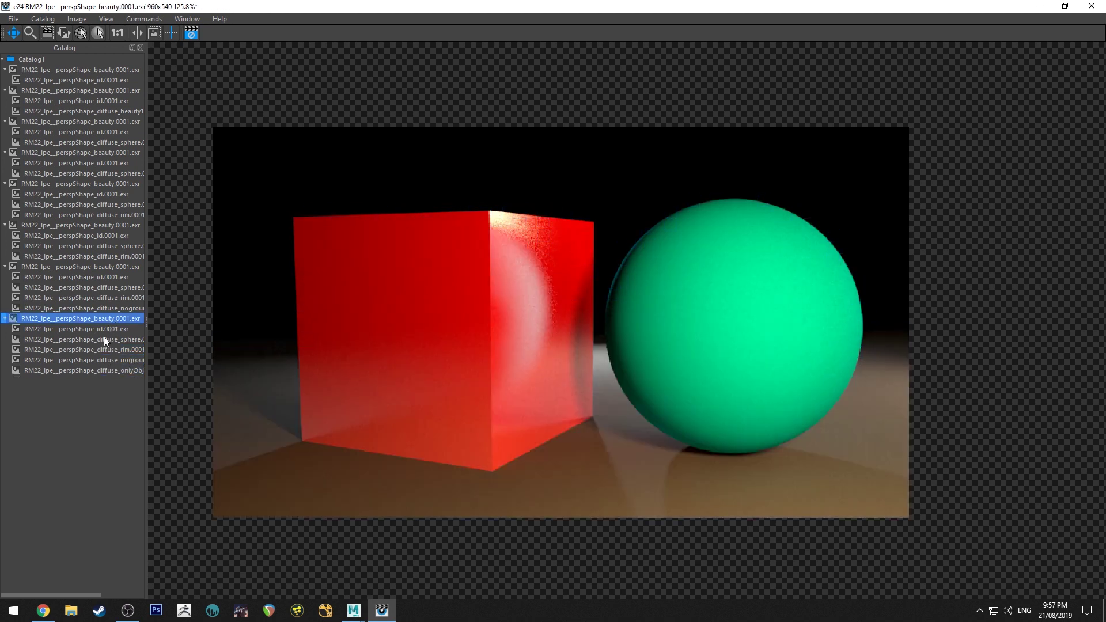
pyautogui.click(104, 339)
pyautogui.click(105, 349)
pyautogui.click(105, 360)
pyautogui.click(105, 372)
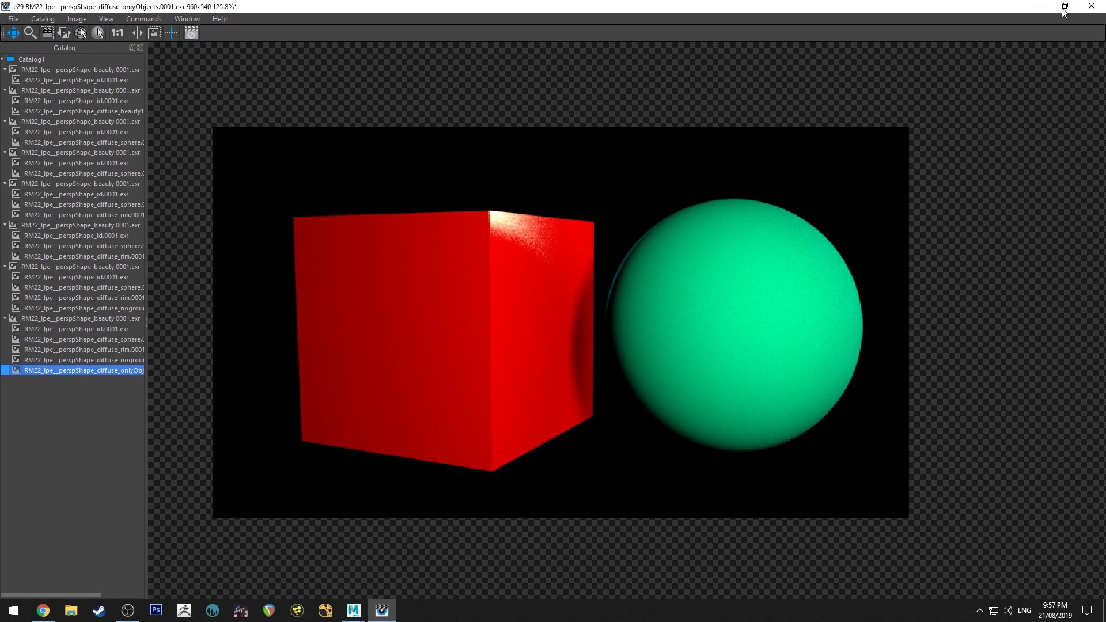
# Step: Switch back to Maya and reopen the render settings at the start of the AOV channel and display lists
pyautogui.click(1038, 5)
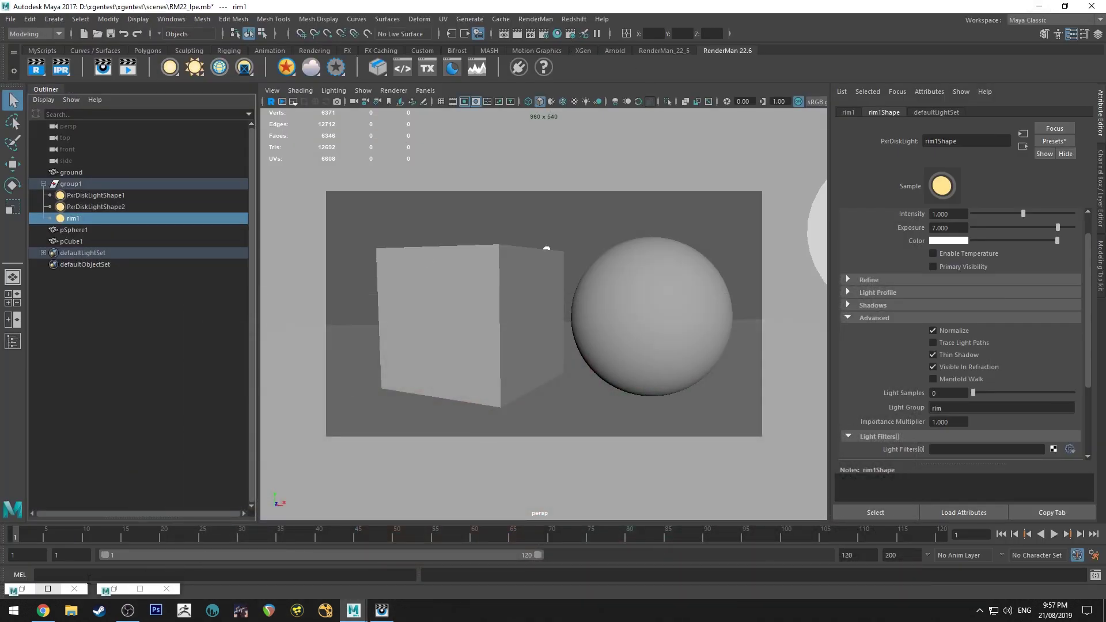
pyautogui.click(23, 589)
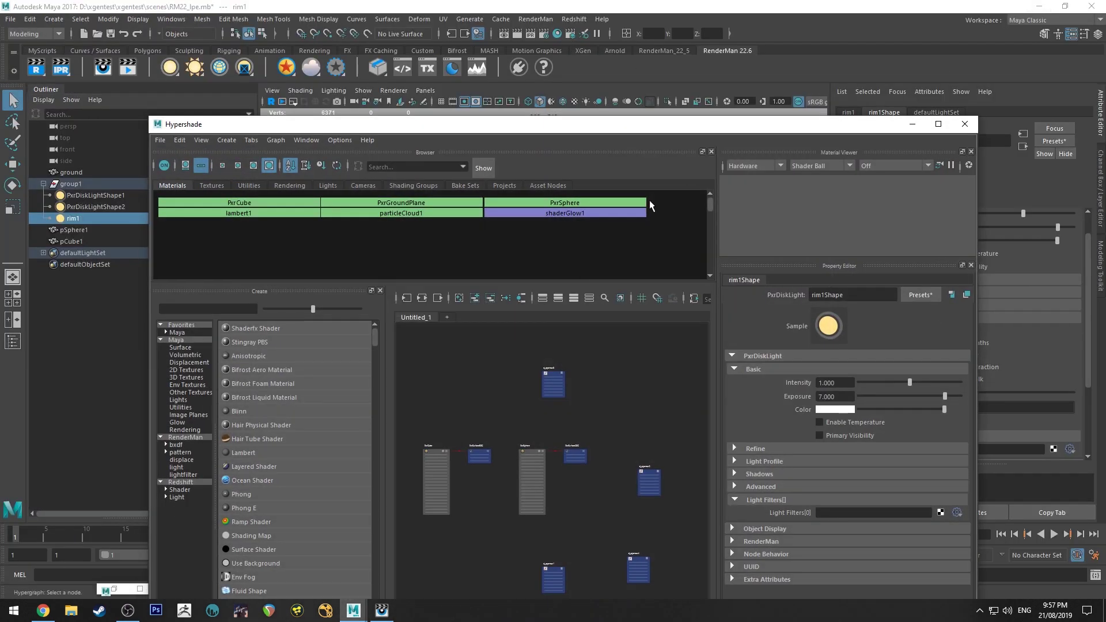
pyautogui.click(911, 124)
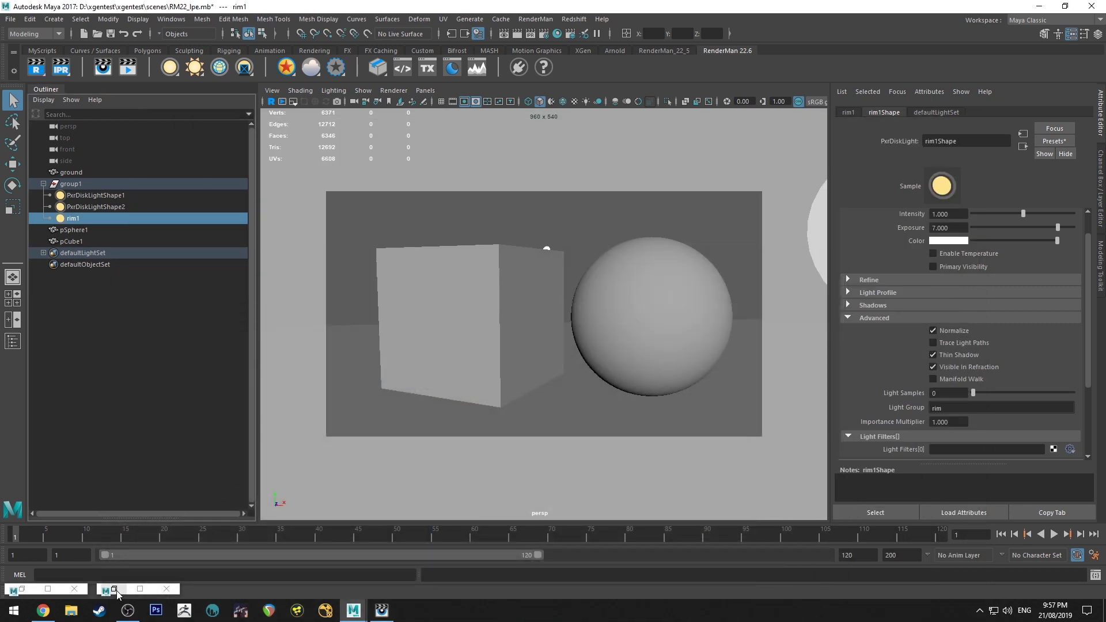
pyautogui.click(114, 588)
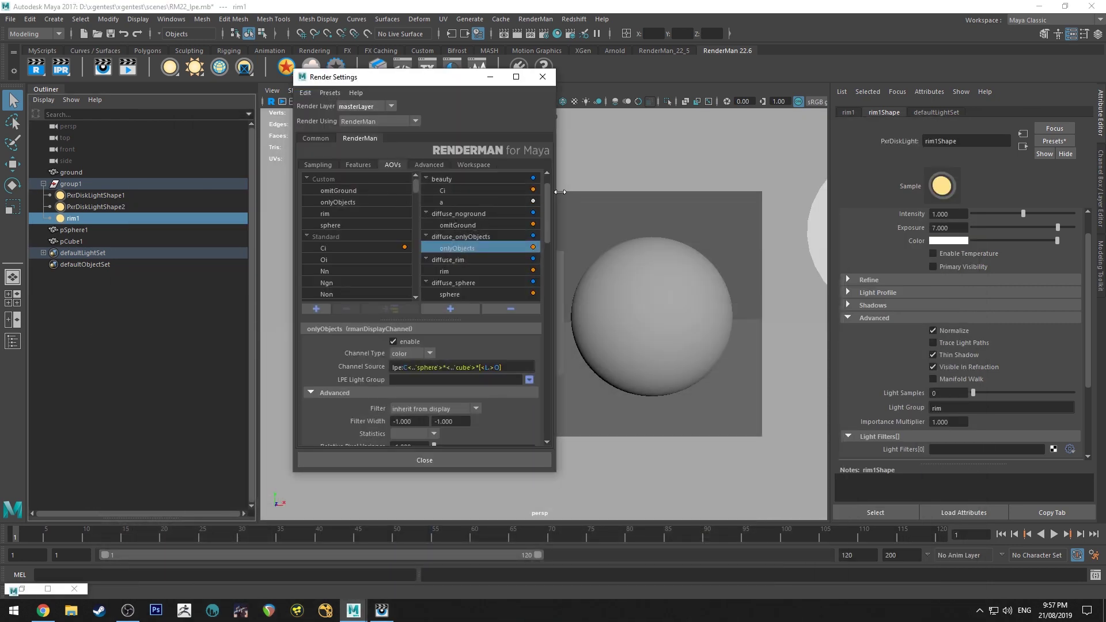
pyautogui.scroll(2, 549, 195)
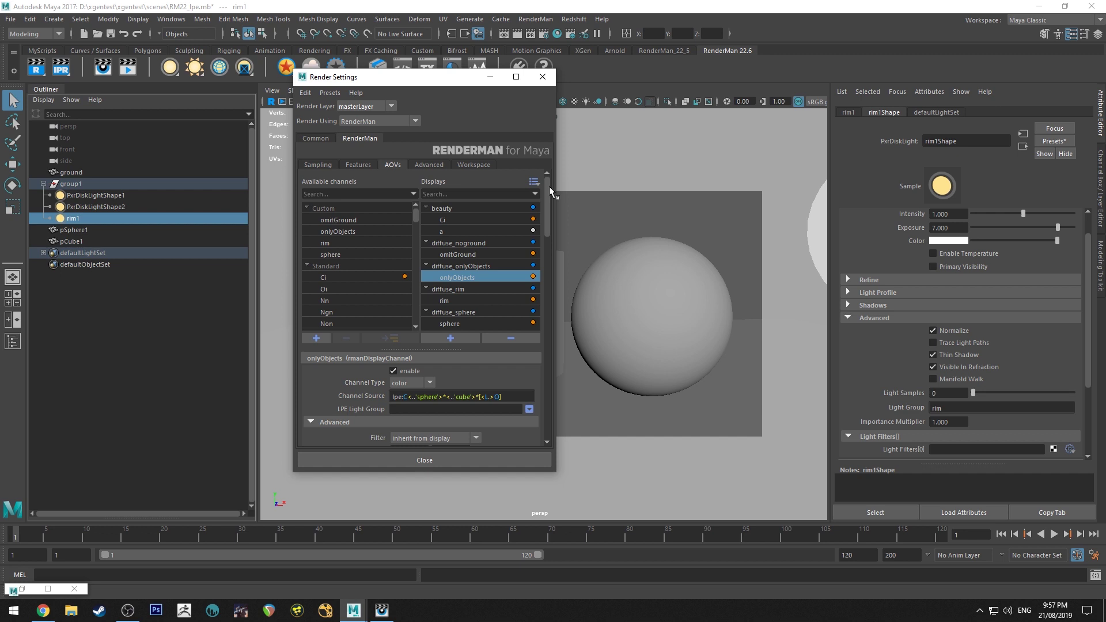
# Step: Collapse the beauty, diffuse_noground, diffuse_onlyObjects, diffuse_rim and diffuse_sphere displays so their channels are hidden
pyautogui.click(465, 210)
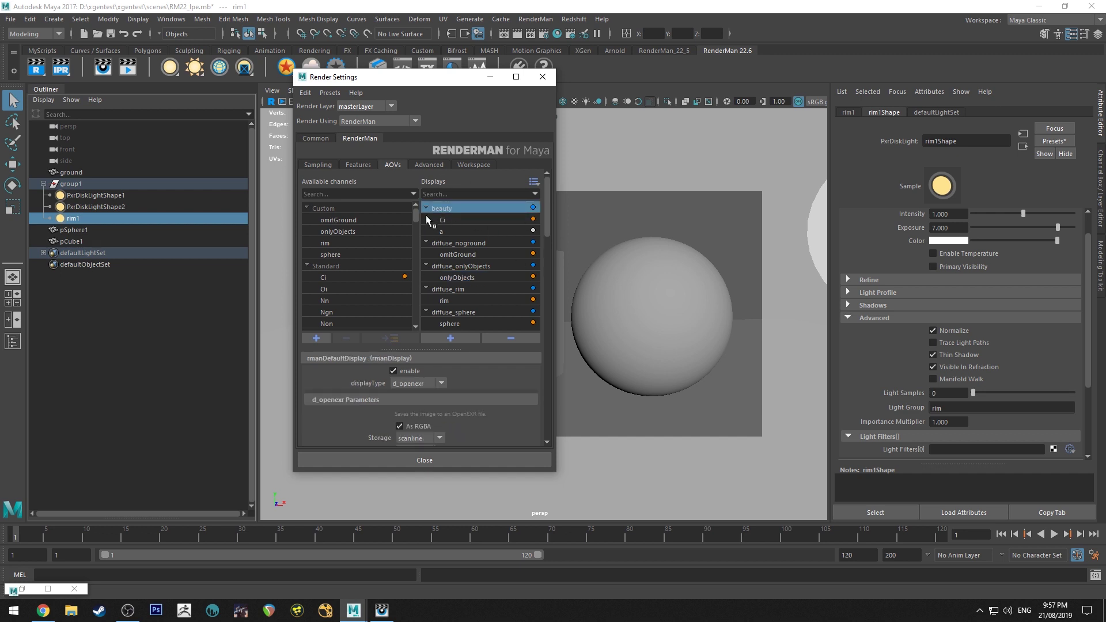
pyautogui.click(426, 242)
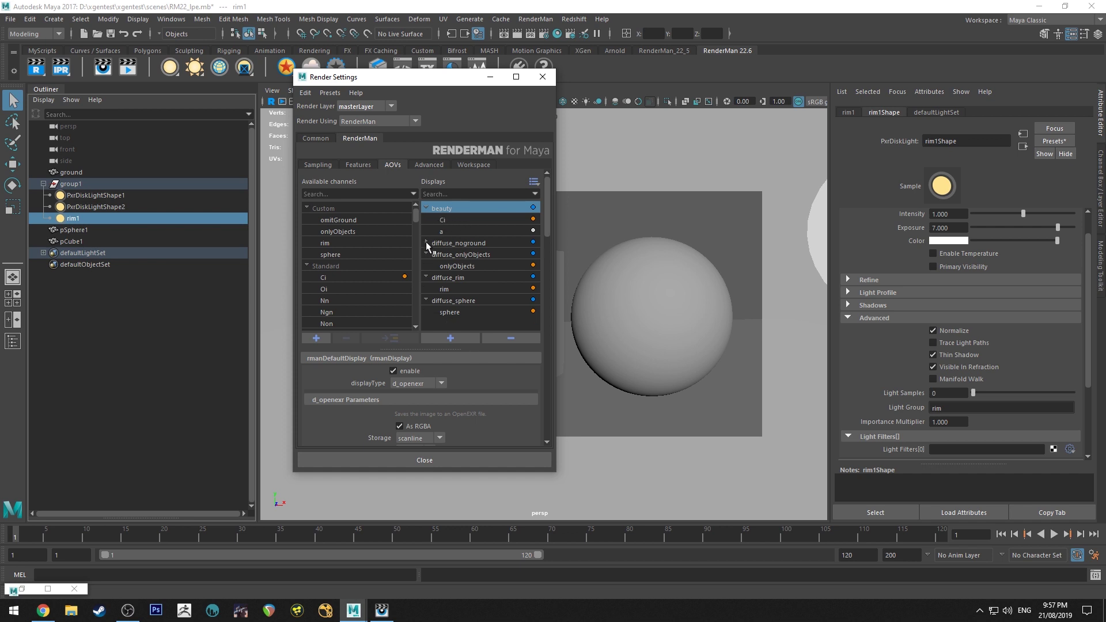
pyautogui.click(426, 254)
pyautogui.click(427, 265)
pyautogui.click(426, 277)
pyautogui.click(426, 208)
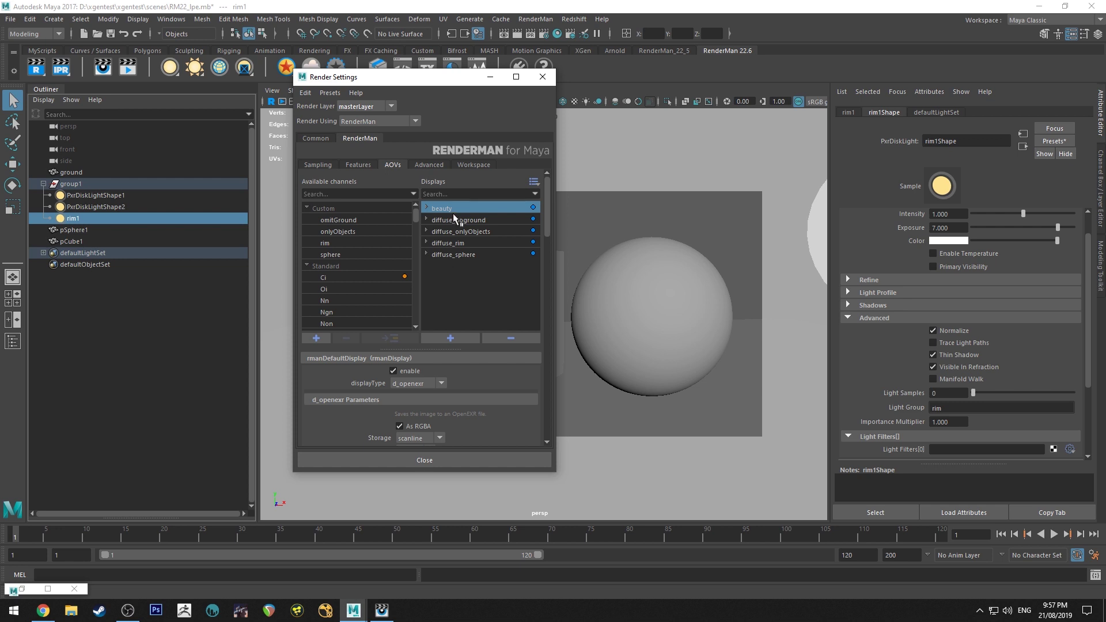
# Step: Review the settings of the diffuse_noground, diffuse_onlyObjects, diffuse_rim and diffuse_sphere displays one after another
pyautogui.click(450, 220)
pyautogui.click(451, 231)
pyautogui.click(453, 243)
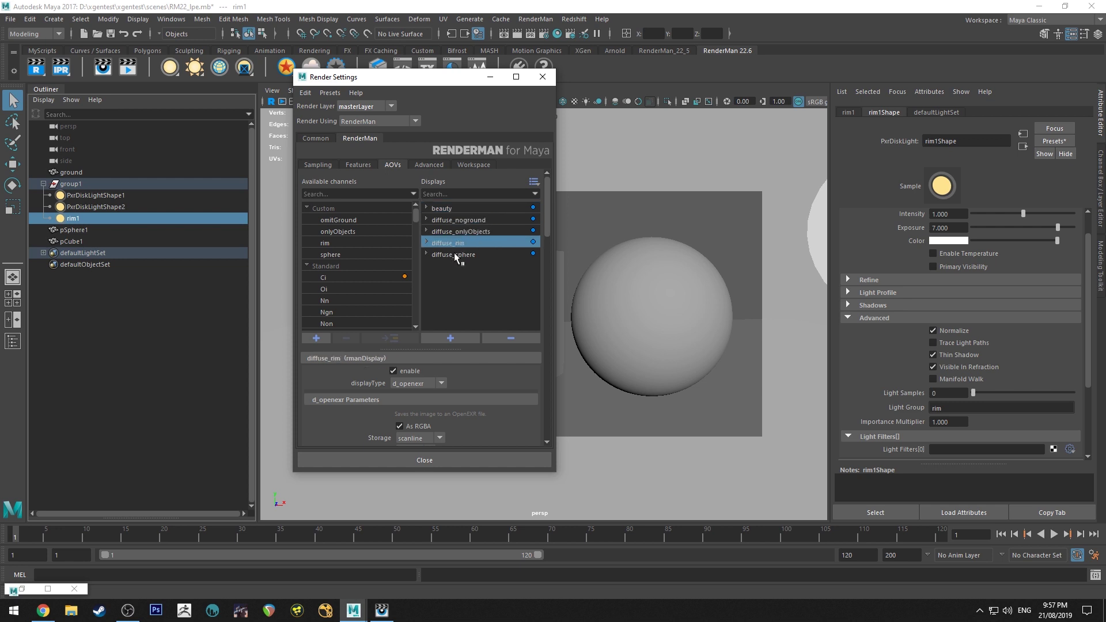
pyautogui.click(454, 255)
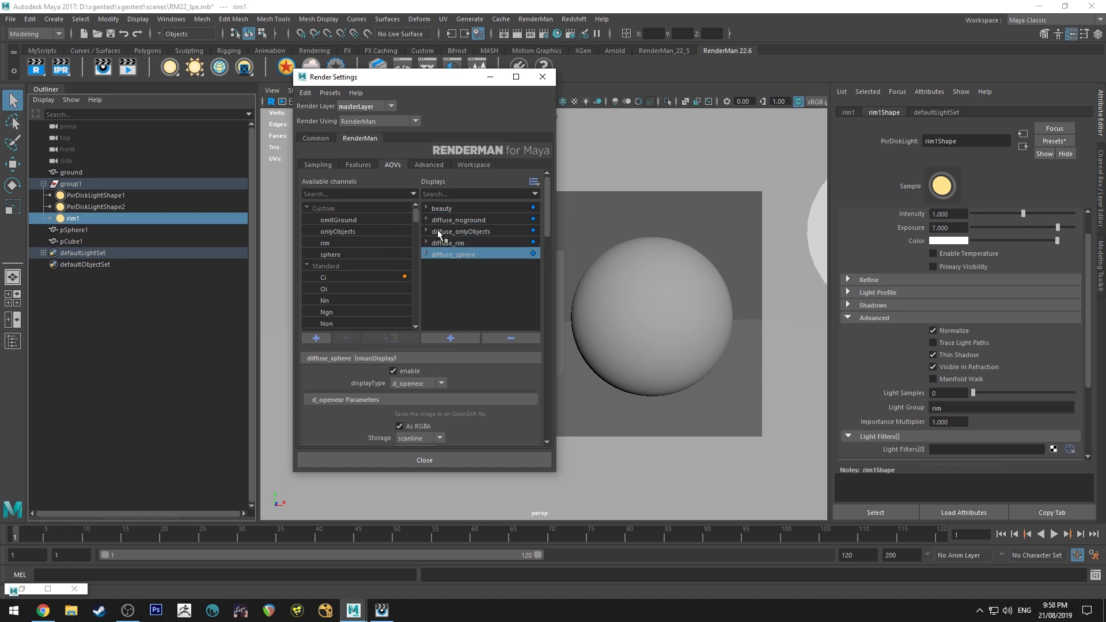
# Step: Review the diffuse_sphere display's output type, OpenEXR parameters, denoise and remap settings
pyautogui.scroll(-4, 346, 369)
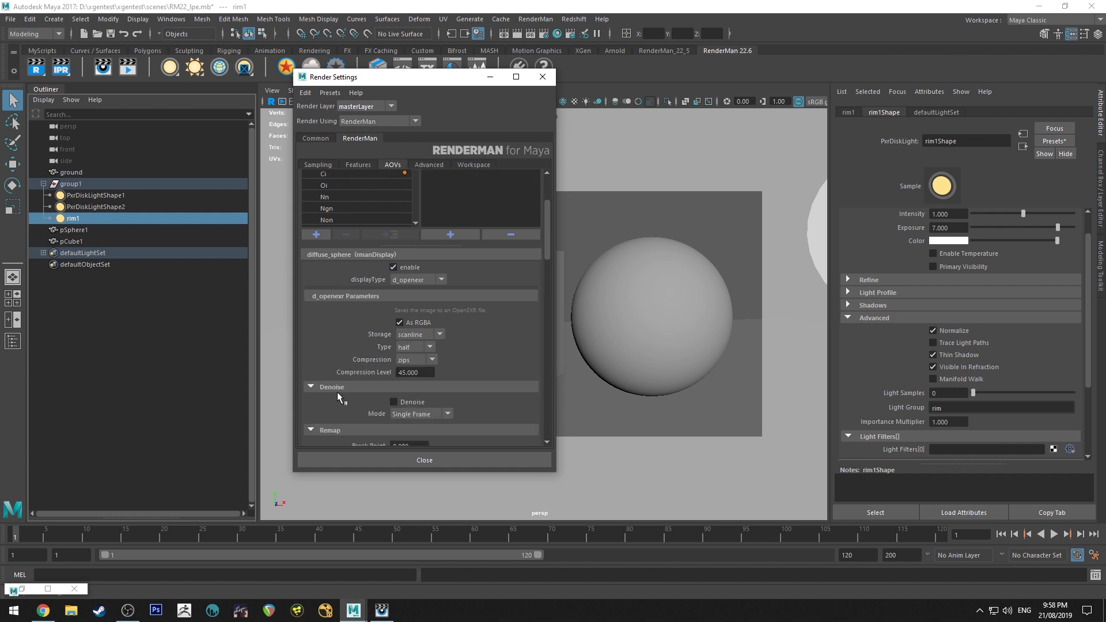
pyautogui.scroll(3, 337, 351)
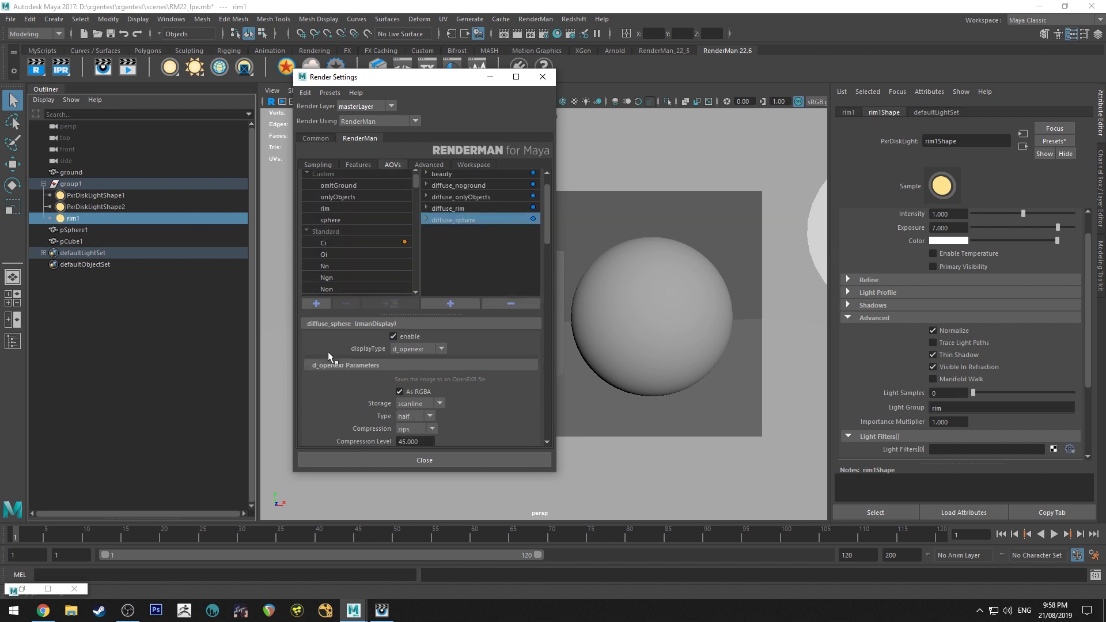
pyautogui.click(405, 349)
pyautogui.click(475, 350)
pyautogui.scroll(-4, 344, 373)
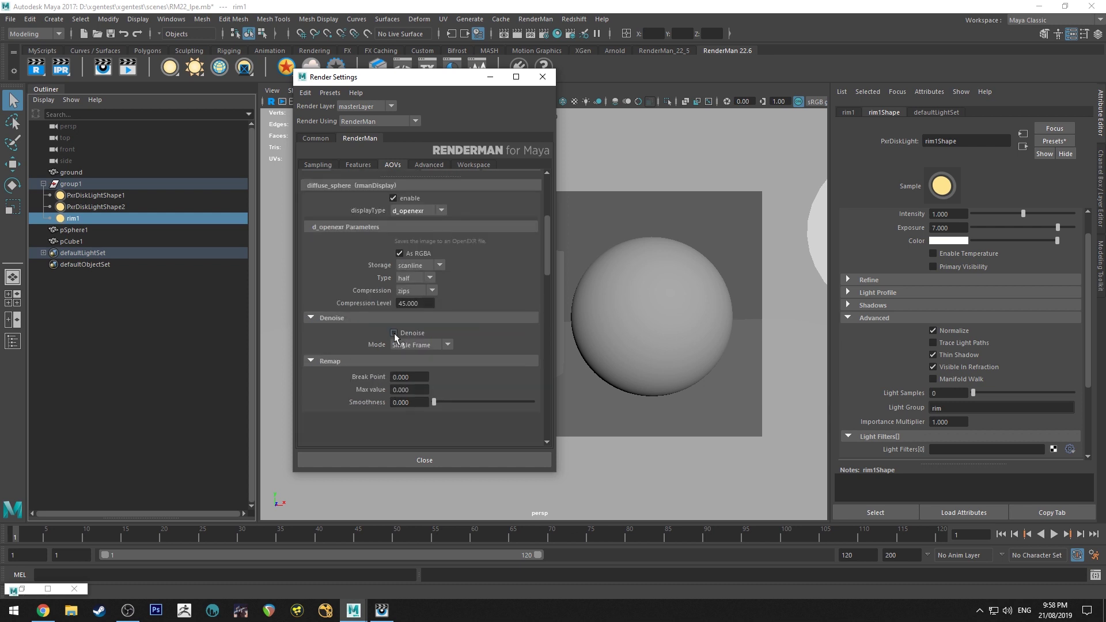
pyautogui.scroll(5, 343, 302)
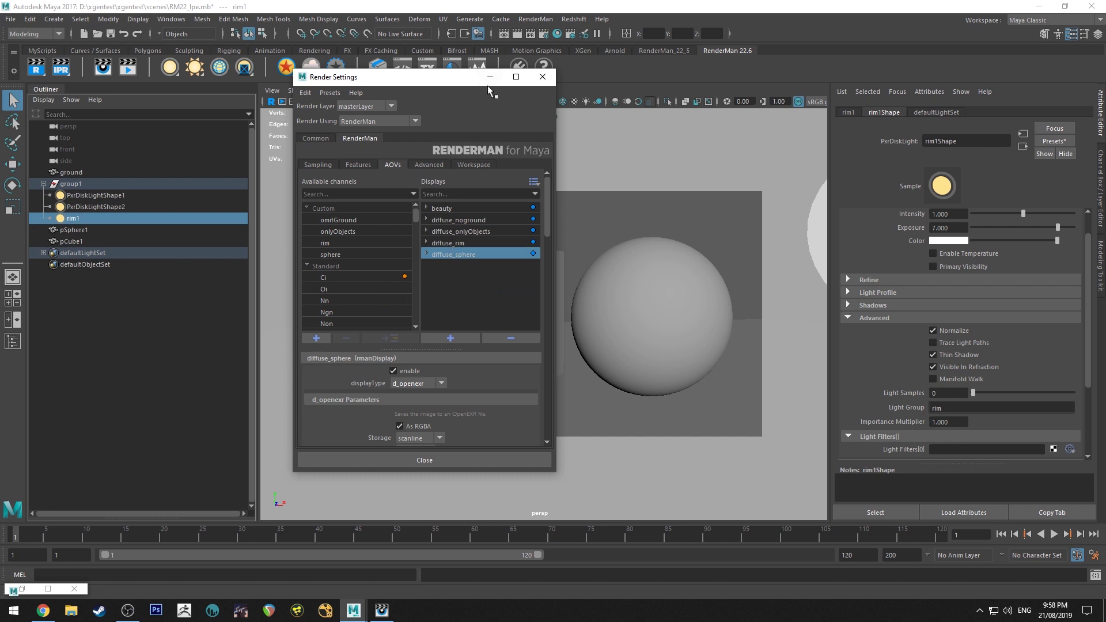
# Step: Close the render settings, save the current scene and open synthRoomShot6a.mb from the scenes folder
pyautogui.click(541, 78)
pyautogui.click(109, 35)
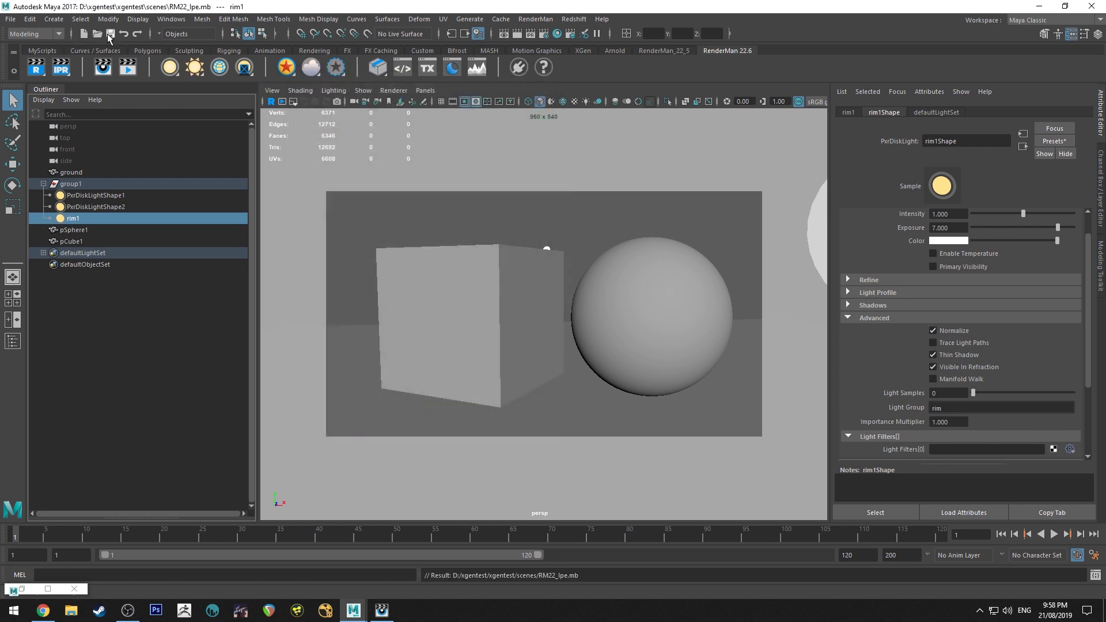
pyautogui.click(10, 19)
pyautogui.click(23, 54)
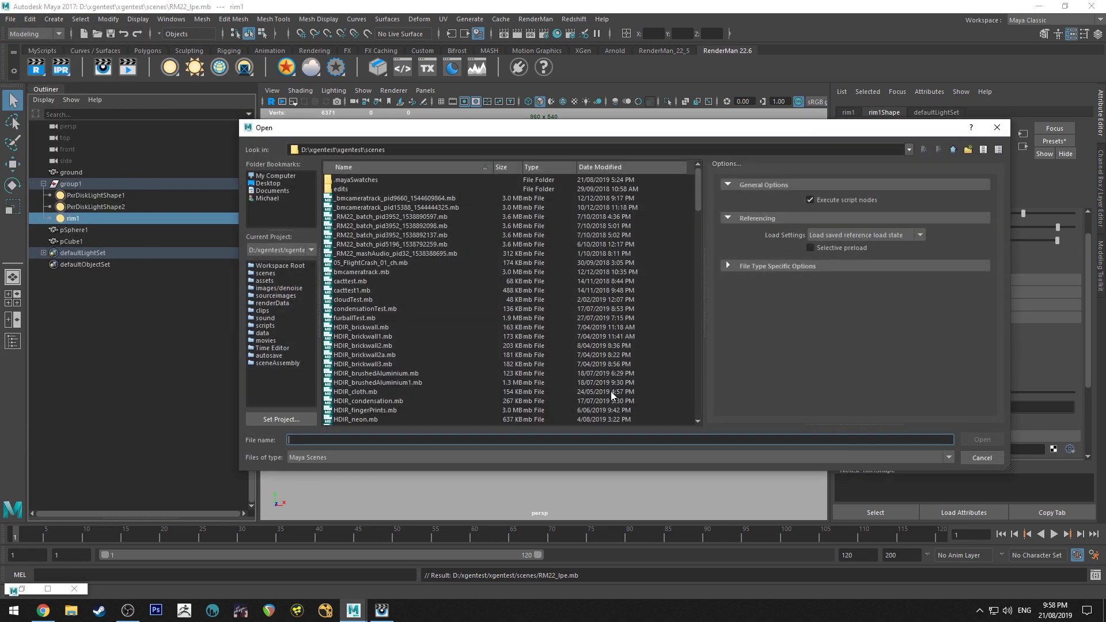
pyautogui.moveTo(697, 198); pyautogui.dragTo(692, 389)
pyautogui.doubleClick(388, 327)
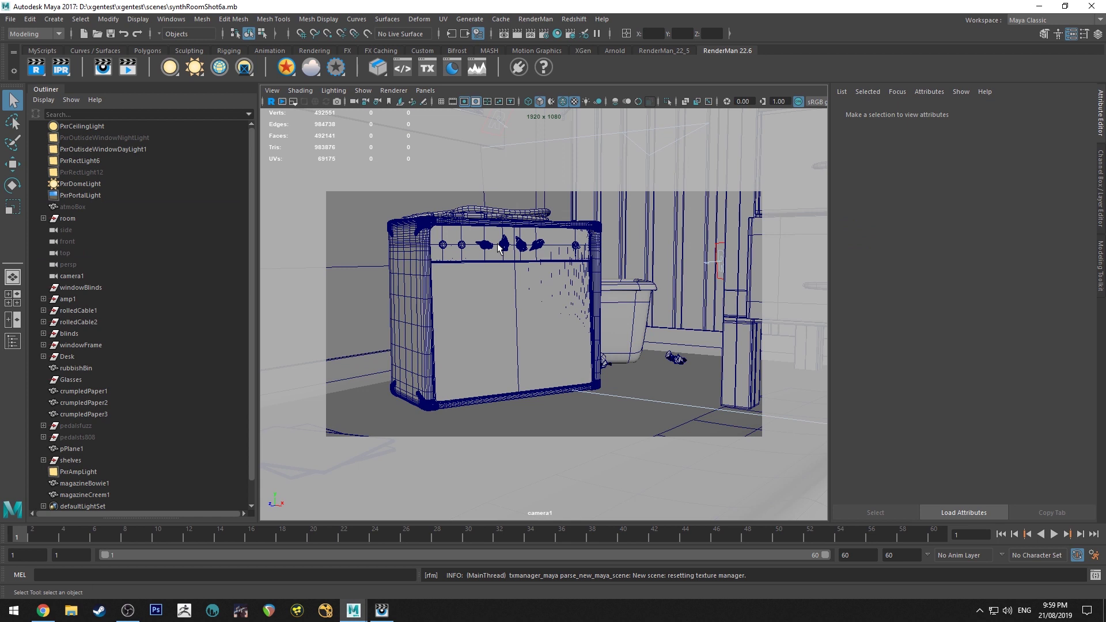
# Step: Set the image size preset in the render settings to the 960 x 540 resolution
pyautogui.click(545, 33)
pyautogui.scroll(-3, 340, 314)
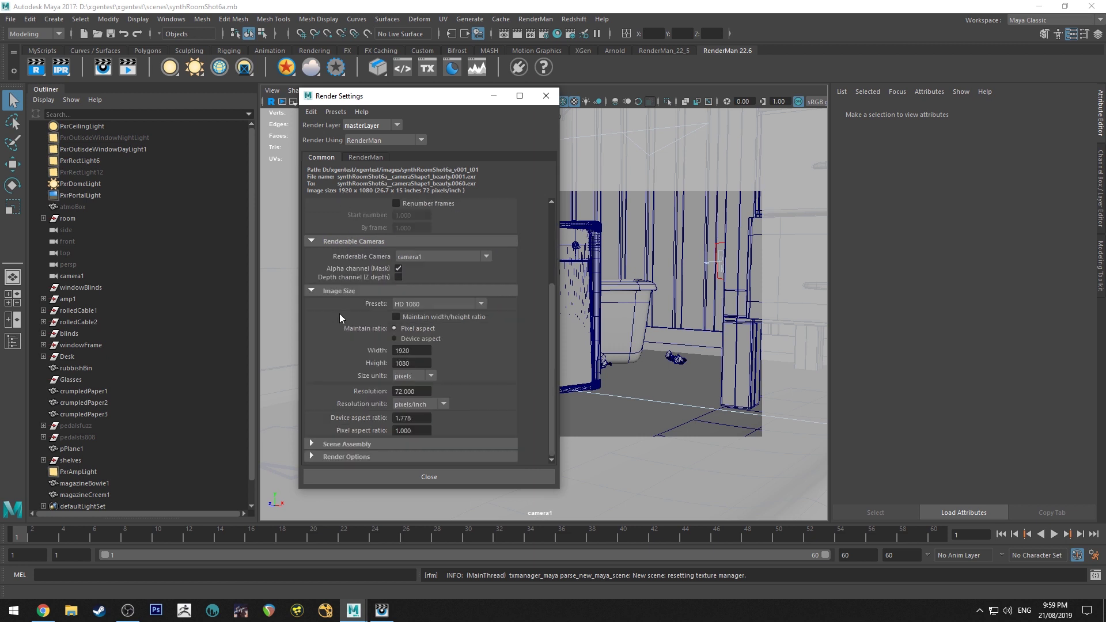
pyautogui.click(427, 299)
pyautogui.click(426, 396)
# Step: Open RenderMan's AOV settings and examine the beauty display's z channel and the myAovs display
pyautogui.click(371, 158)
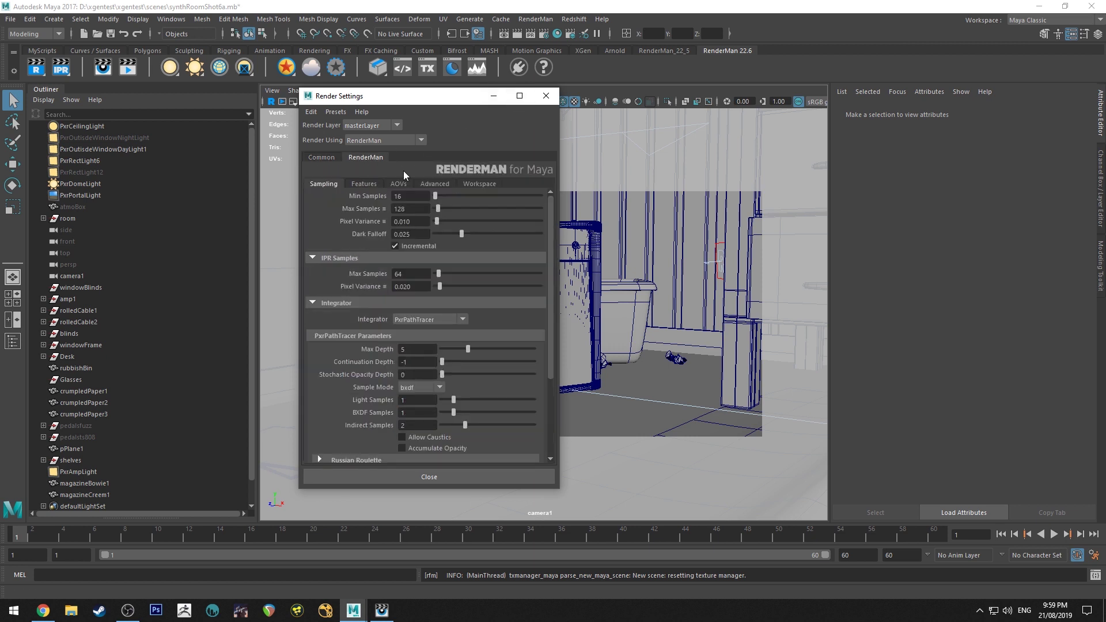
pyautogui.click(398, 183)
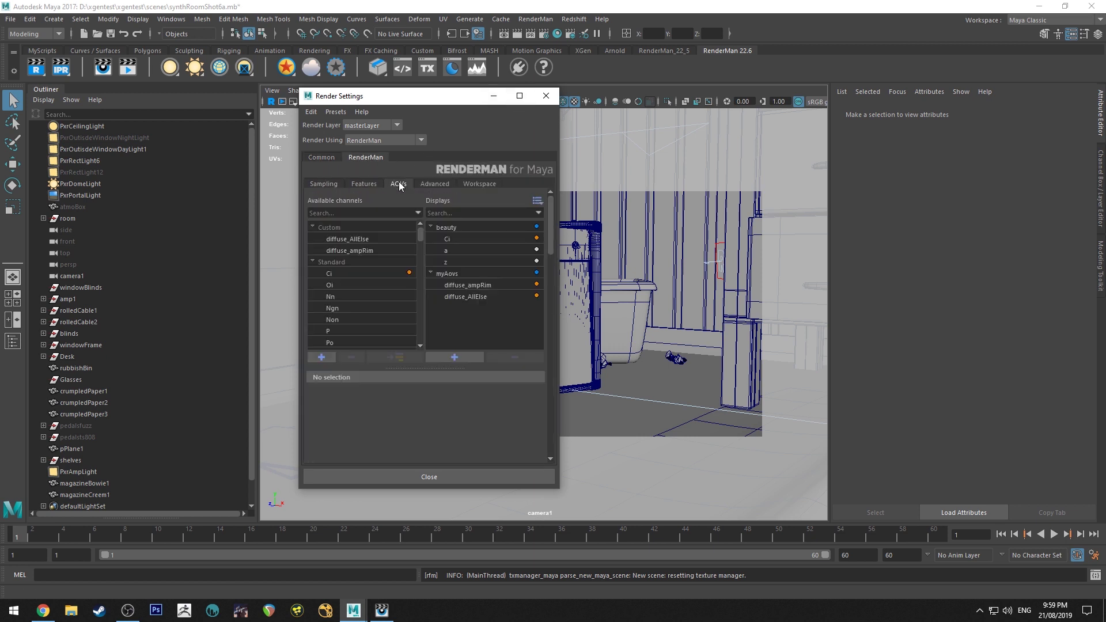
pyautogui.click(453, 259)
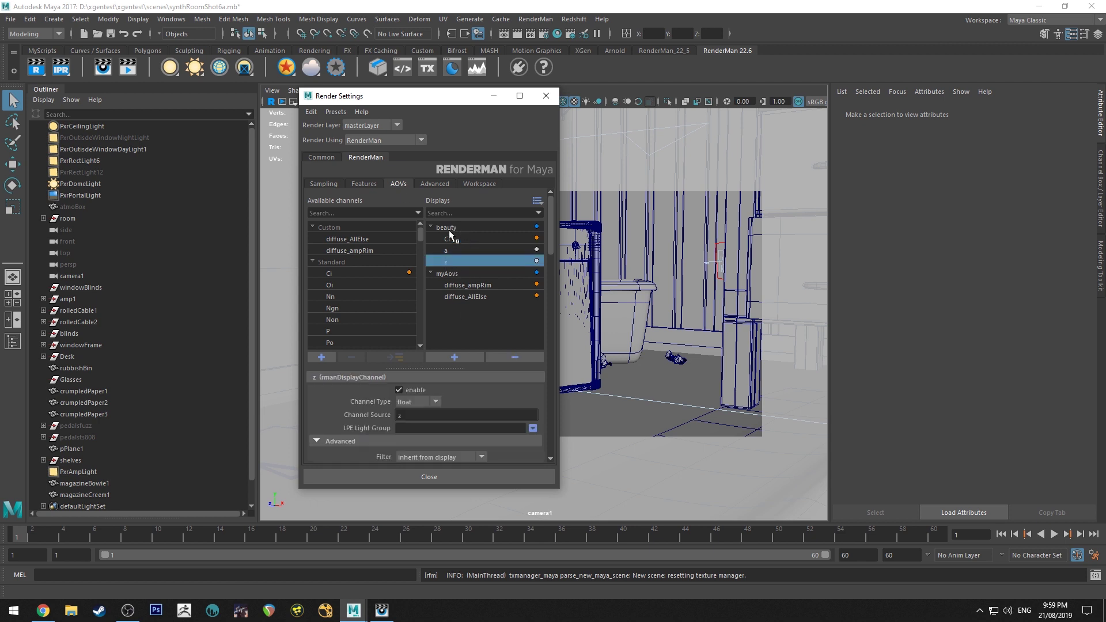
pyautogui.click(461, 274)
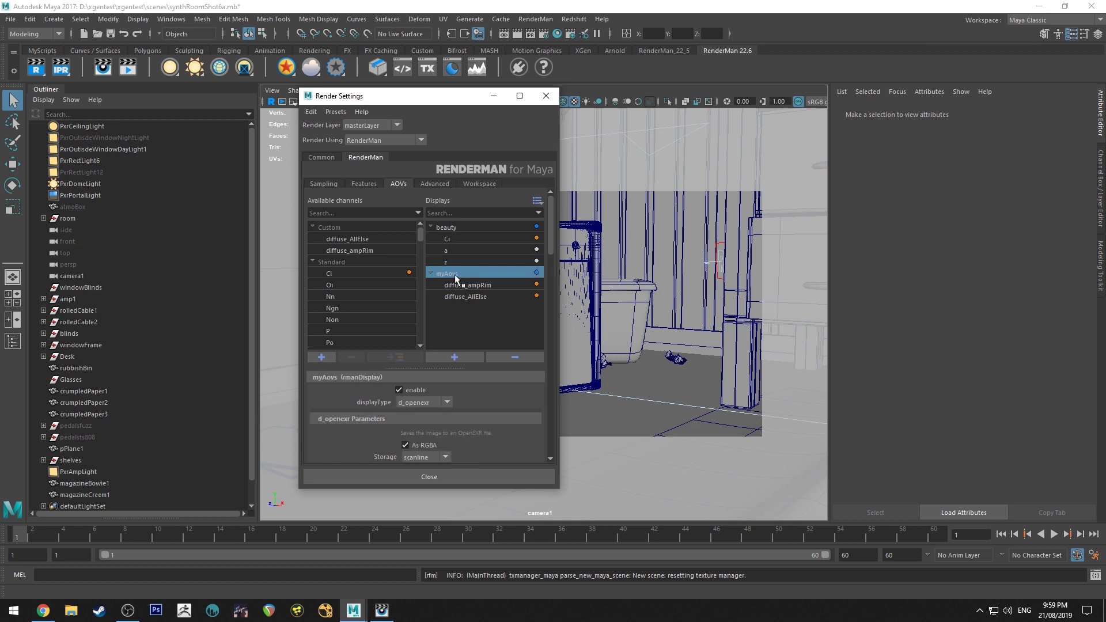
pyautogui.moveTo(454, 274)
pyautogui.mouseDown()
pyautogui.moveTo(455, 294)
pyautogui.moveTo(457, 271)
pyautogui.mouseUp()
# Step: Check the settings of the myAovs display and its diffuse_ampRim and diffuse_AllElse channels
pyautogui.click(463, 285)
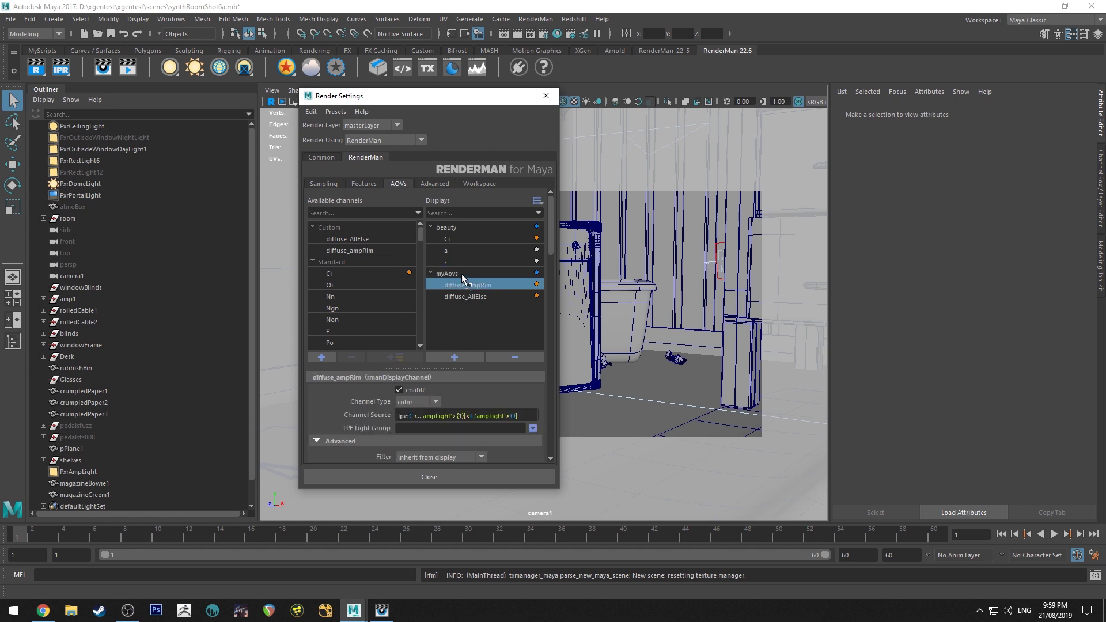
pyautogui.click(461, 274)
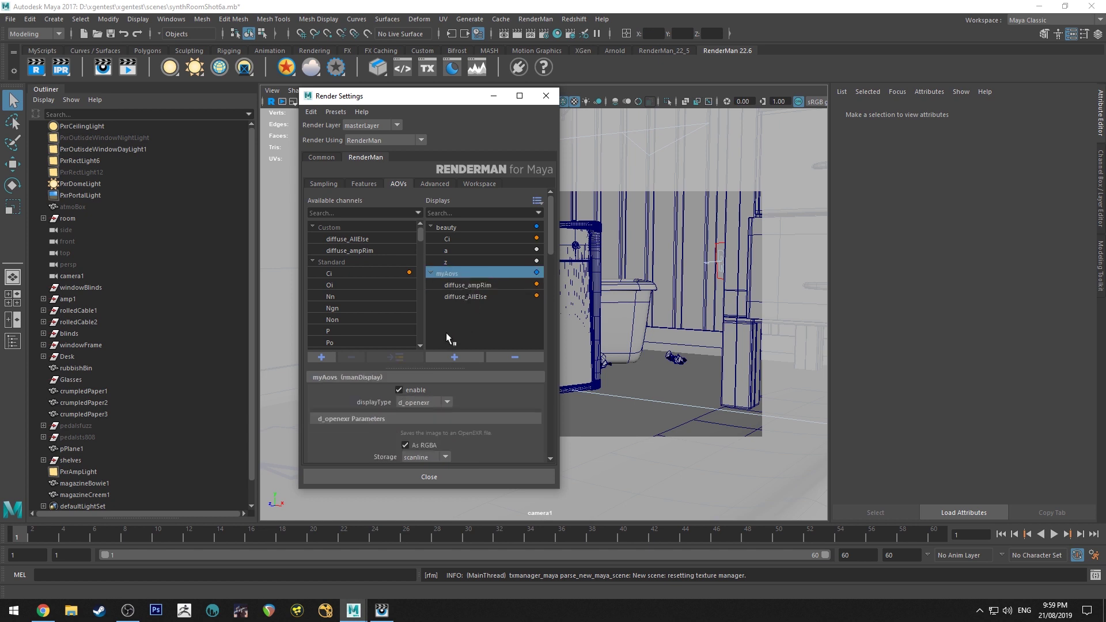
pyautogui.click(458, 286)
pyautogui.click(368, 238)
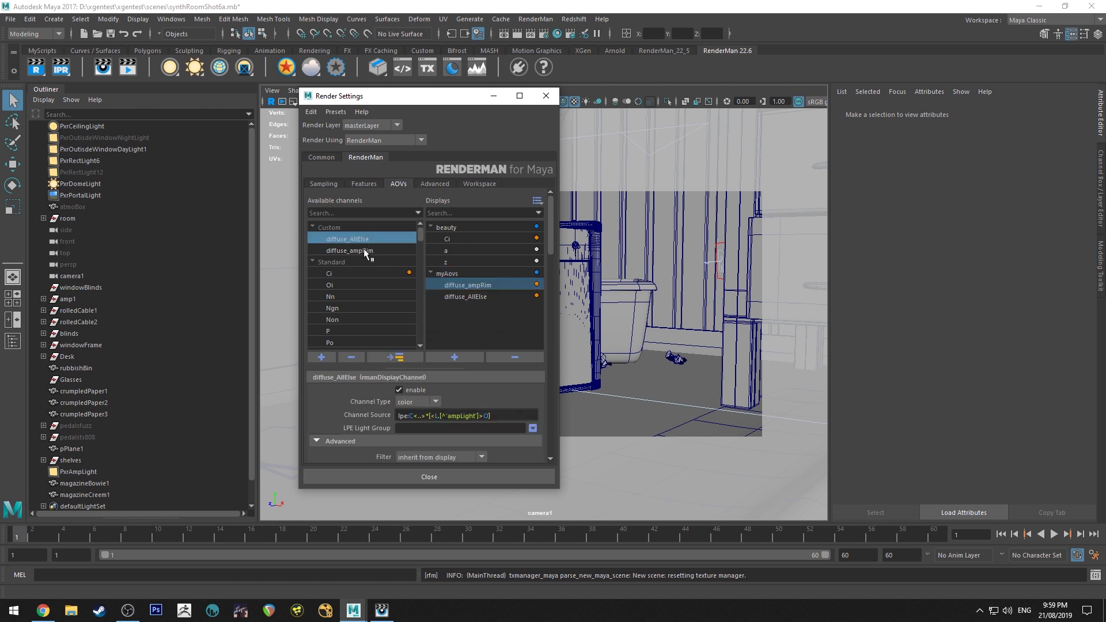
pyautogui.click(363, 250)
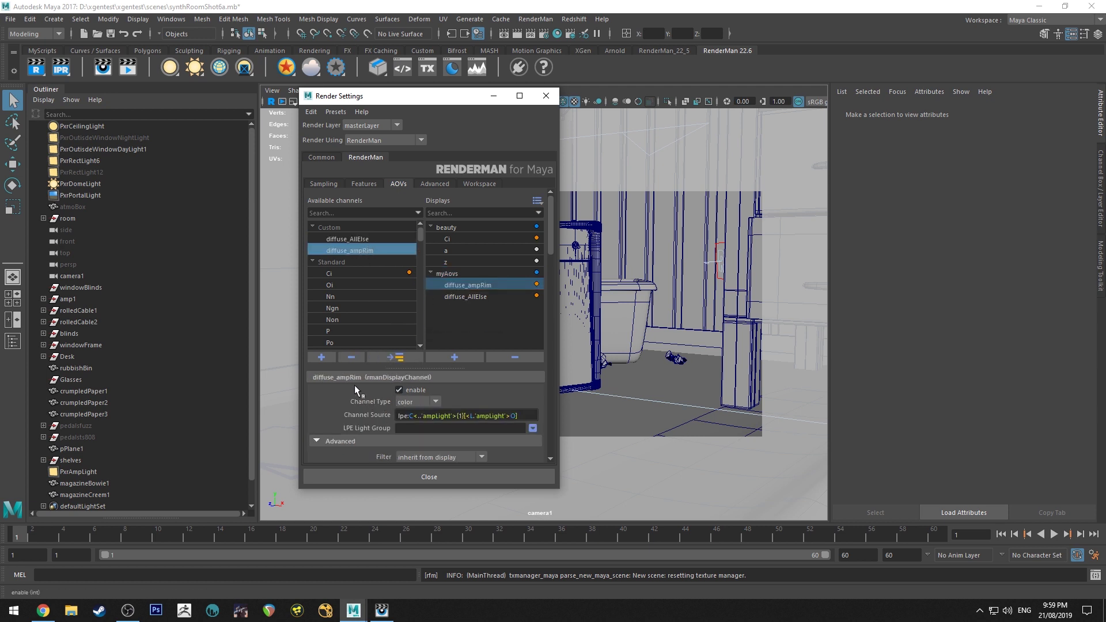
# Step: Uncover the amplifier in the viewport, then examine the parts of diffuse_ampRim's light path expression
pyautogui.moveTo(403, 95); pyautogui.dragTo(680, 146)
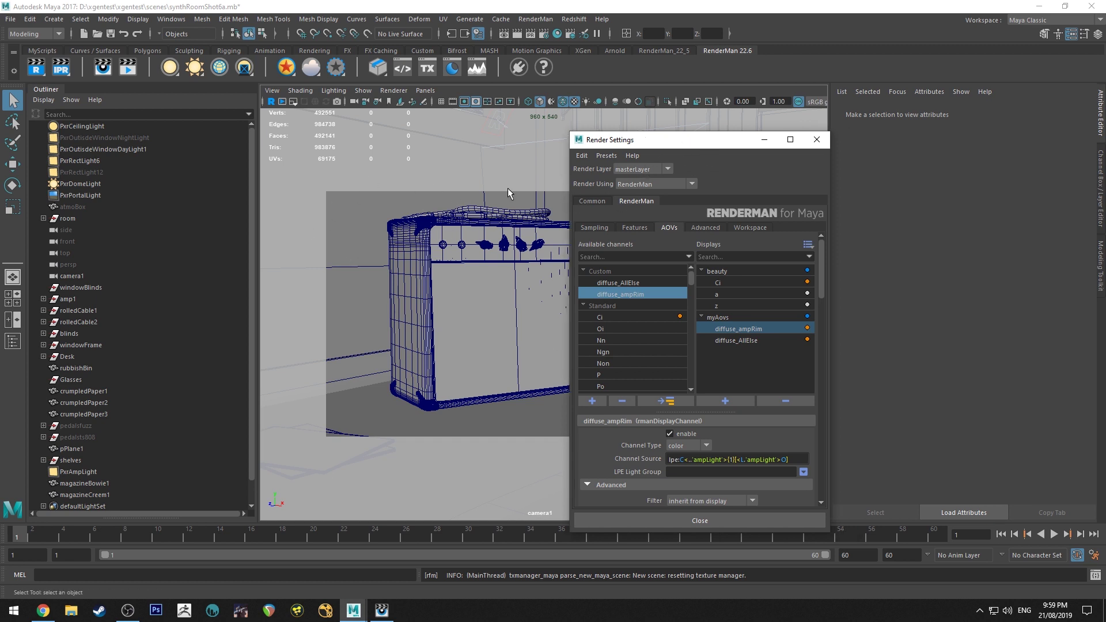
pyautogui.moveTo(633, 140); pyautogui.dragTo(439, 110)
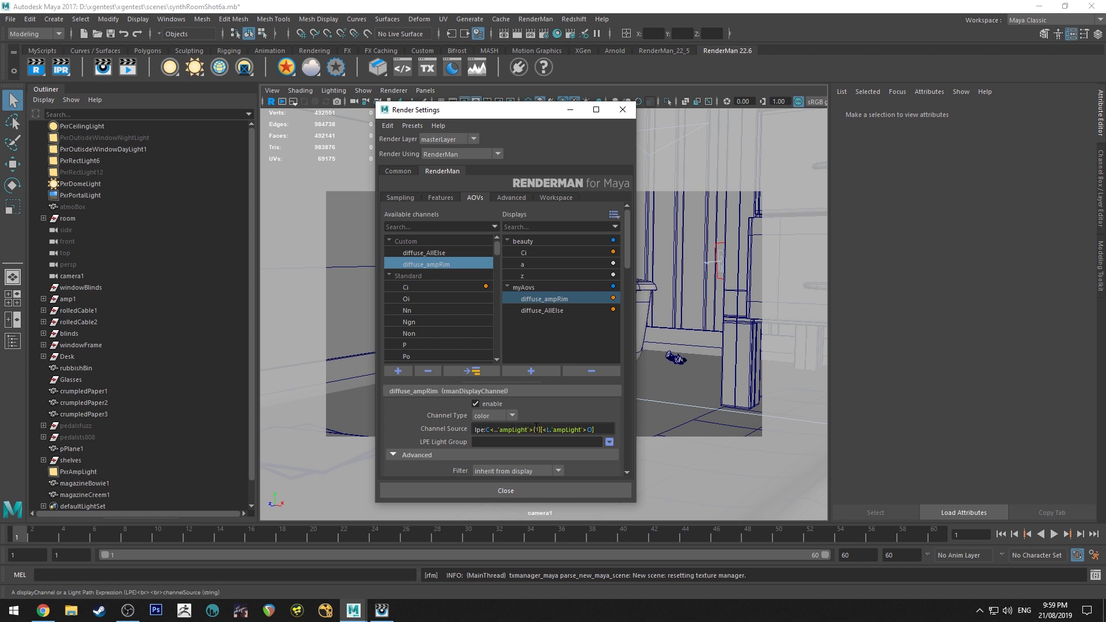
pyautogui.click(525, 429)
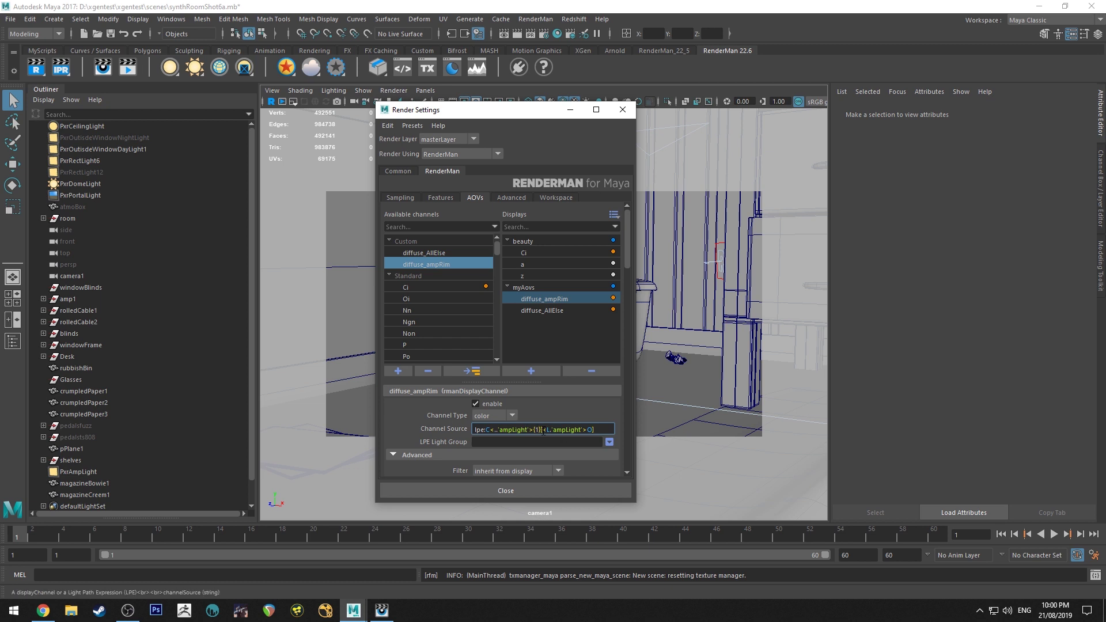
pyautogui.moveTo(543, 431); pyautogui.dragTo(567, 431)
pyautogui.click(500, 431)
# Step: Examine the parts of the light path expression in the diffuse_AllElse channel source
pyautogui.click(452, 253)
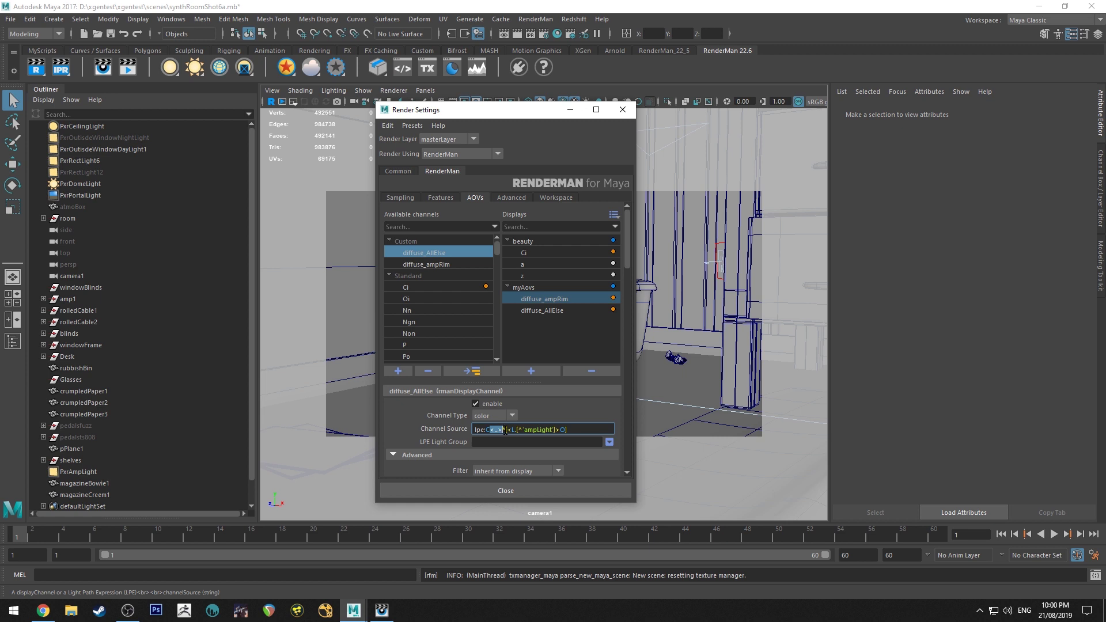
pyautogui.moveTo(514, 430); pyautogui.dragTo(561, 428)
pyautogui.hotkey('shift', 'End')
pyautogui.click(487, 429)
pyautogui.click(522, 429)
# Step: Render the amplifier scene from camera1 and inspect the beauty image as it resolves
pyautogui.click(568, 111)
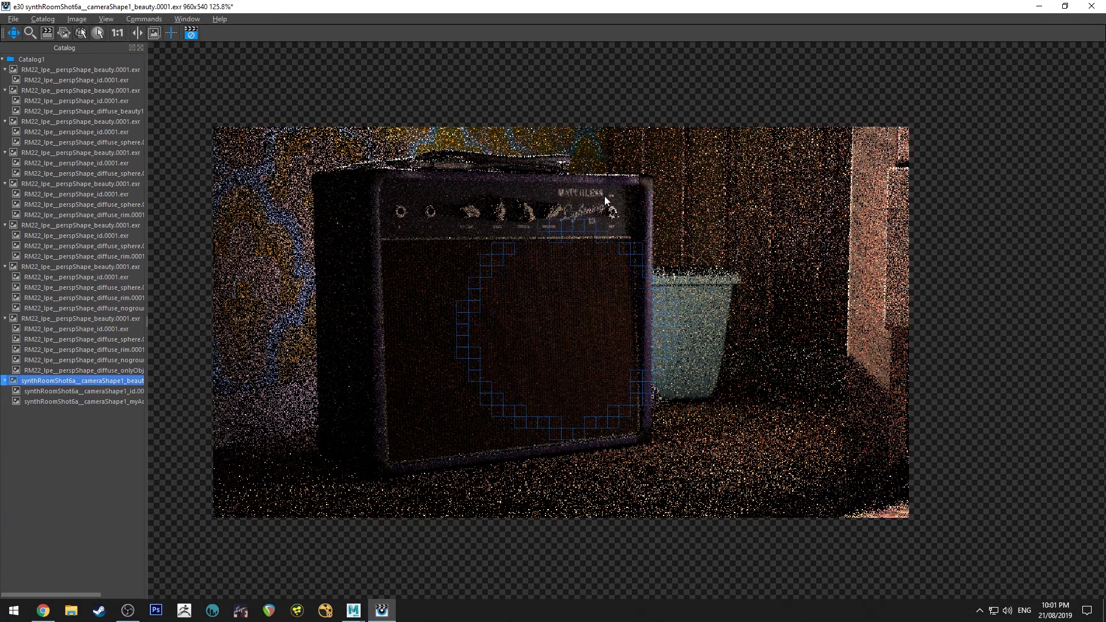
pyautogui.click(597, 237)
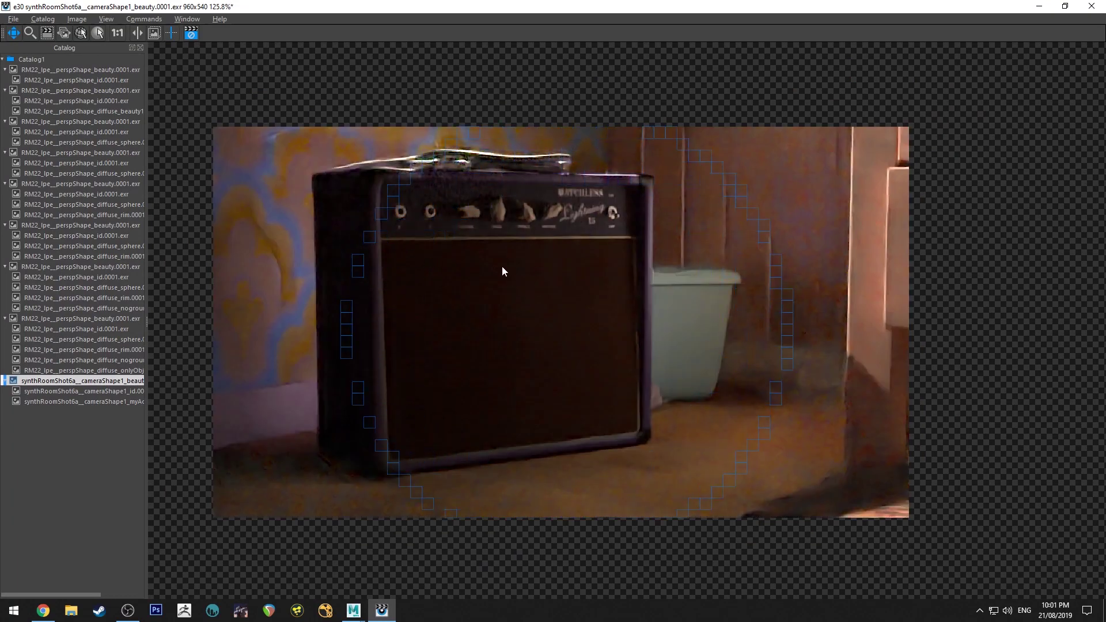
pyautogui.scroll(1, 473, 235)
pyautogui.scroll(-1, 483, 235)
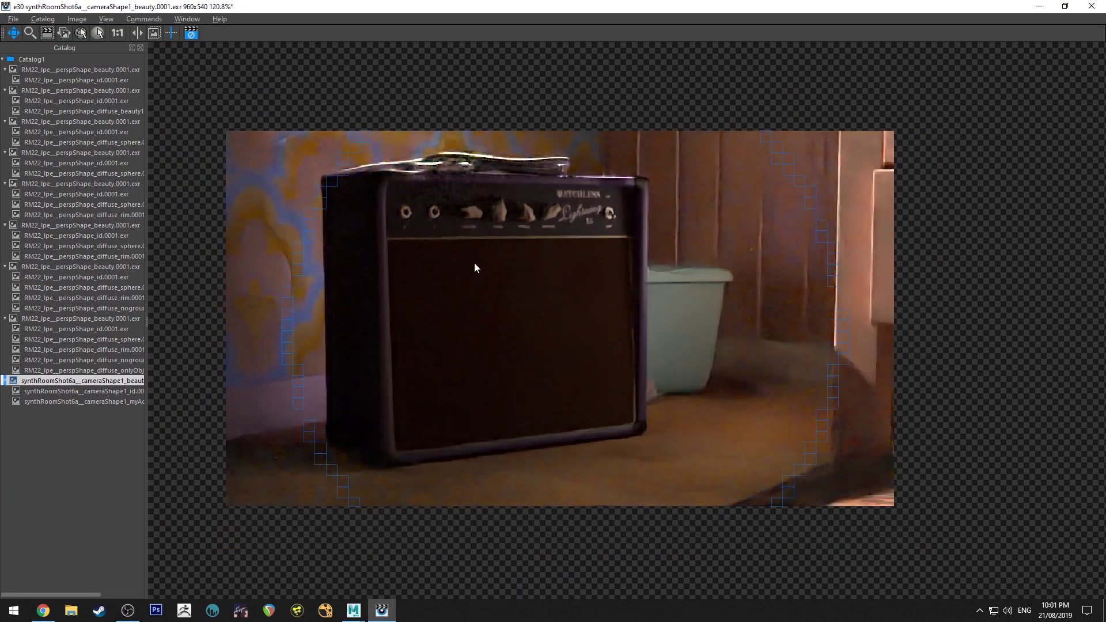
pyautogui.scroll(1, 520, 251)
pyautogui.scroll(-1, 520, 252)
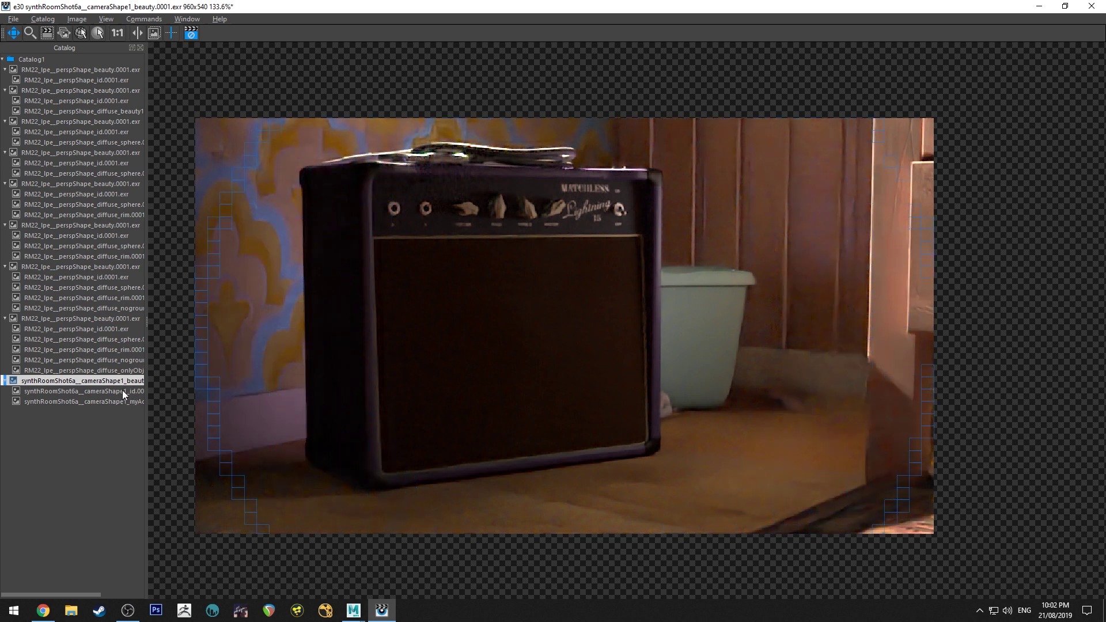
# Step: View the synthRoomShot6a id and myAovs images, then stop the running render
pyautogui.click(103, 391)
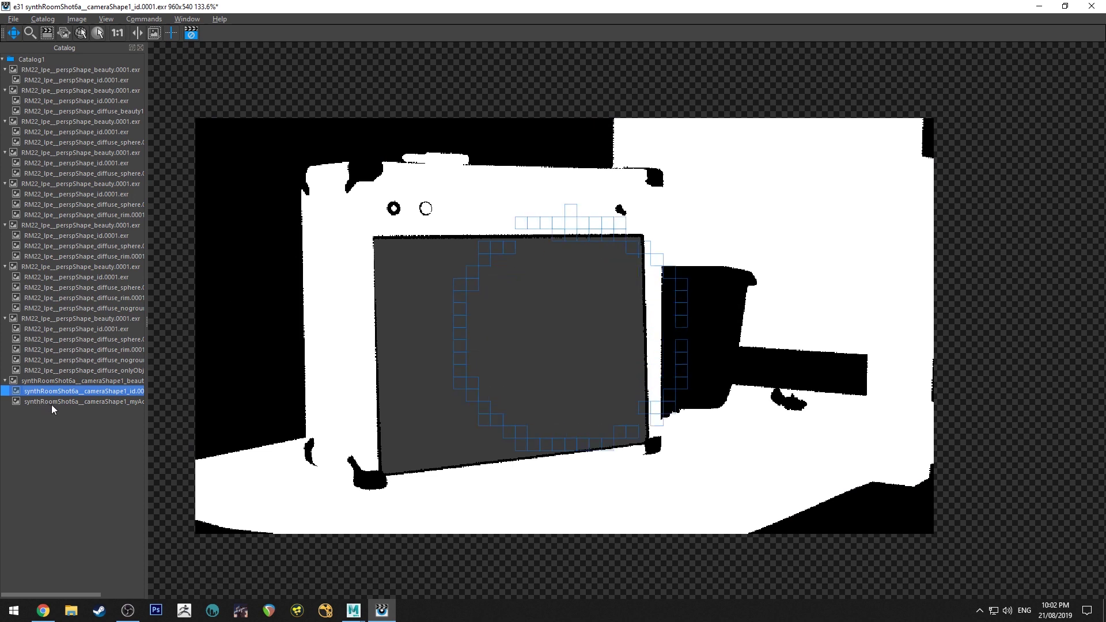
pyautogui.click(30, 402)
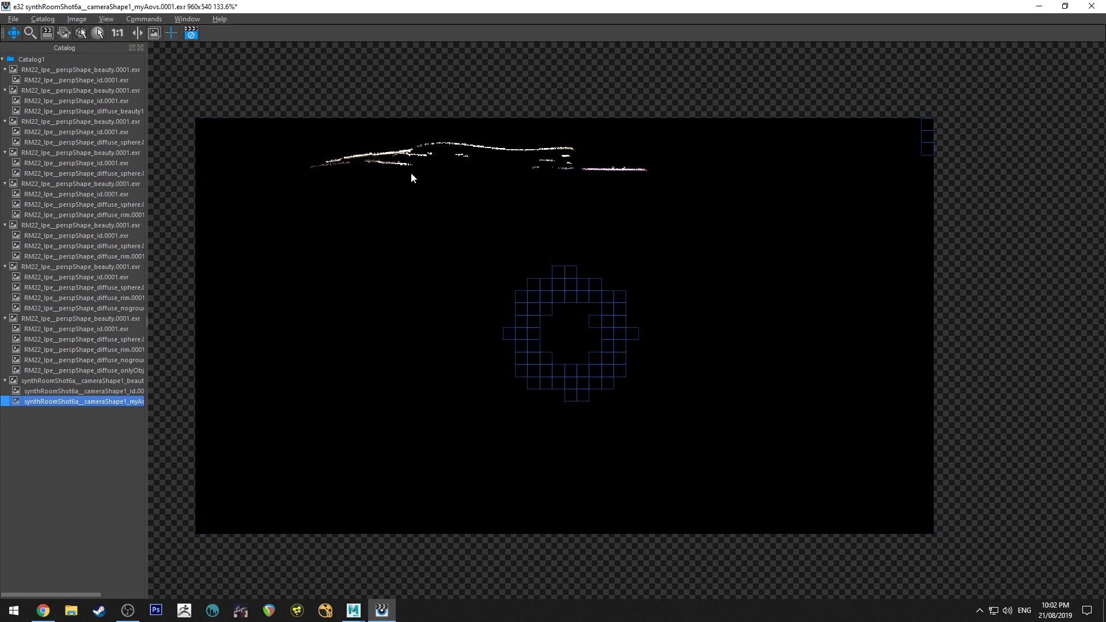
pyautogui.click(190, 33)
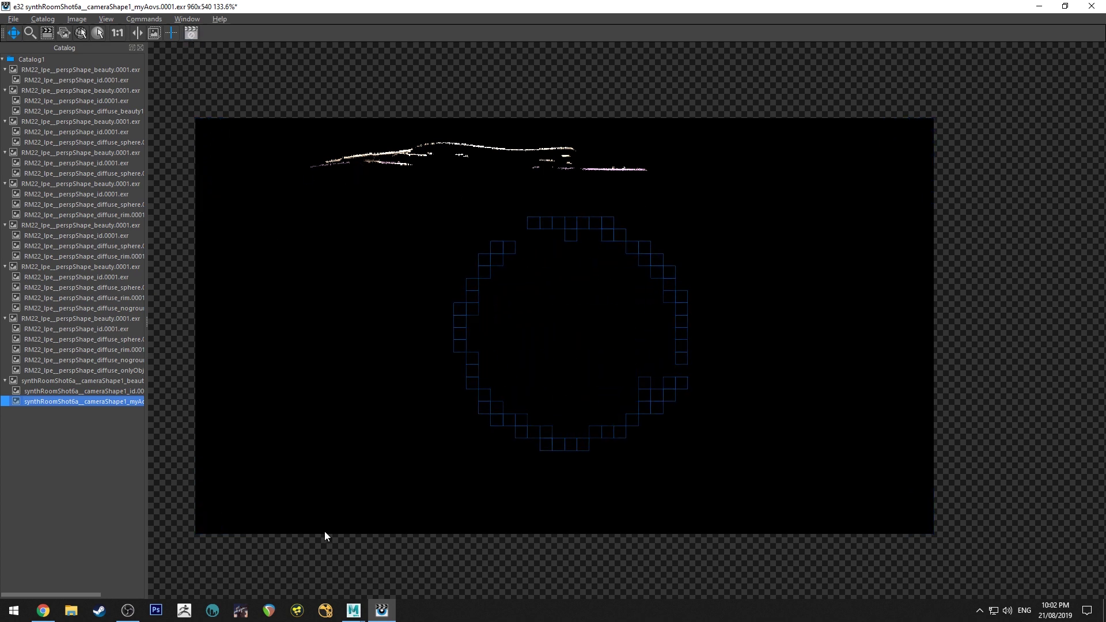
# Step: Switch to the synthRoomShot6 project in NukeX and enlarge the node graph around the myAovs read nodes
pyautogui.click(324, 610)
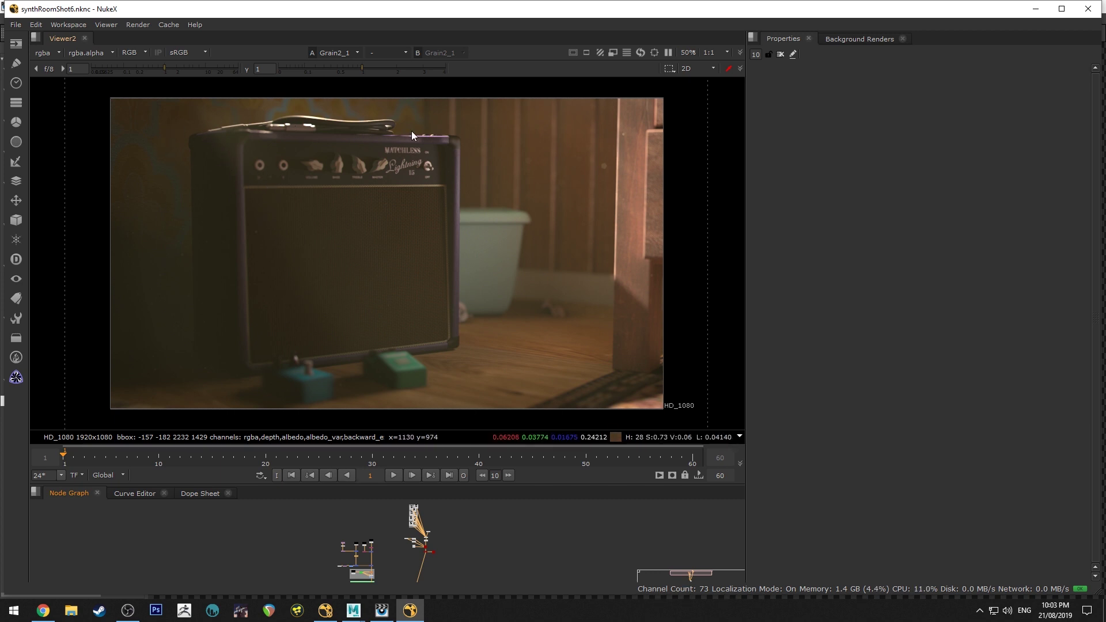
pyautogui.moveTo(474, 558); pyautogui.dragTo(510, 521, button='middle')
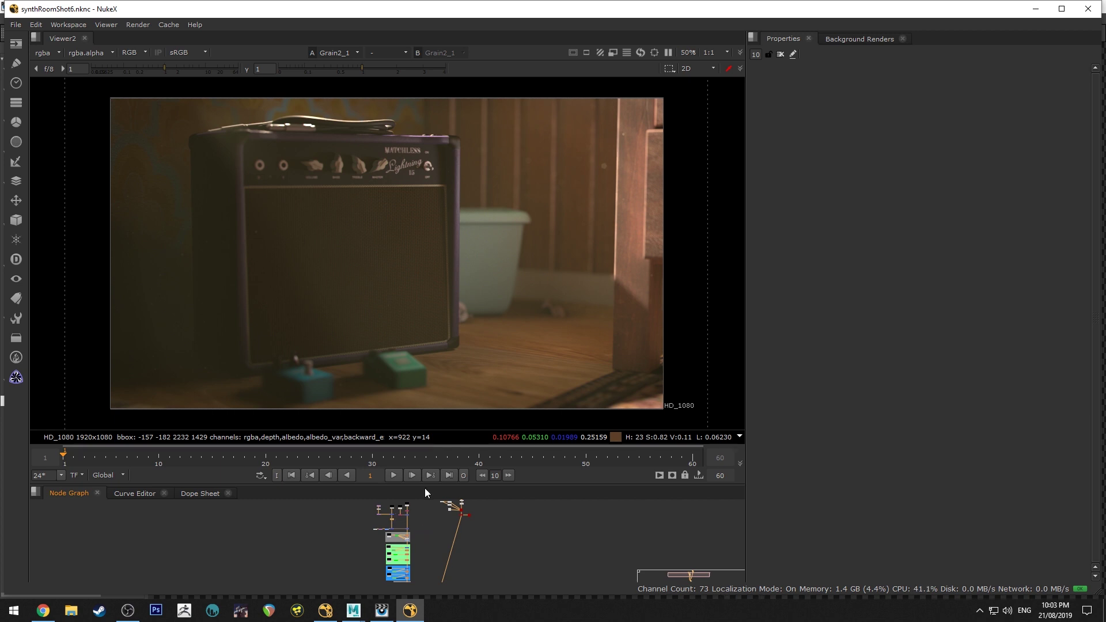
pyautogui.moveTo(433, 485); pyautogui.dragTo(425, 365)
pyautogui.scroll(8, 422, 375)
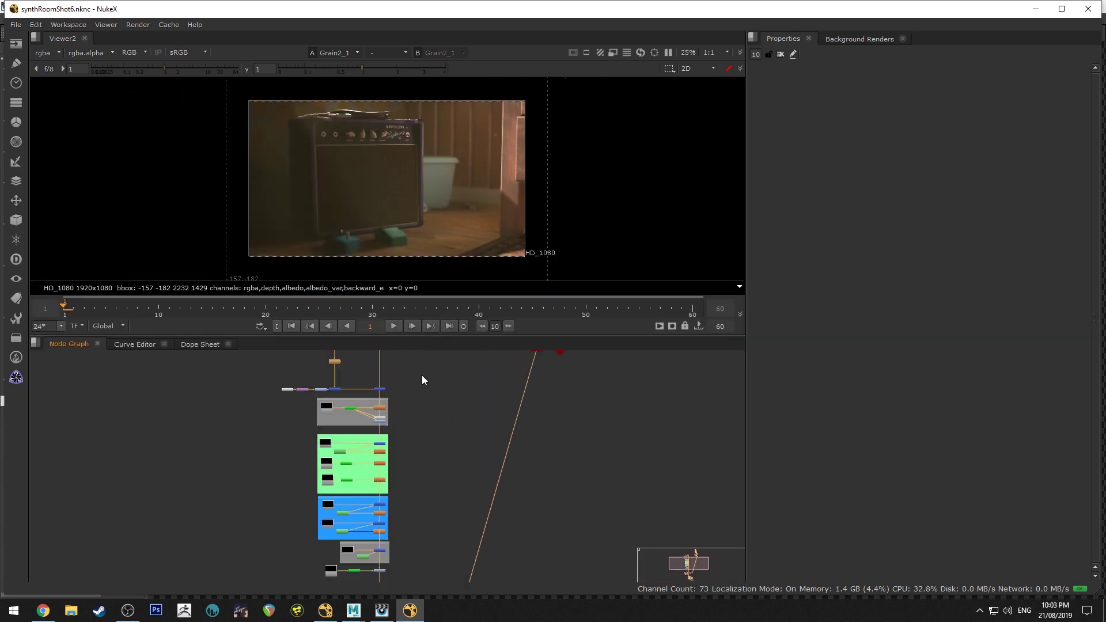
pyautogui.scroll(5, 458, 423)
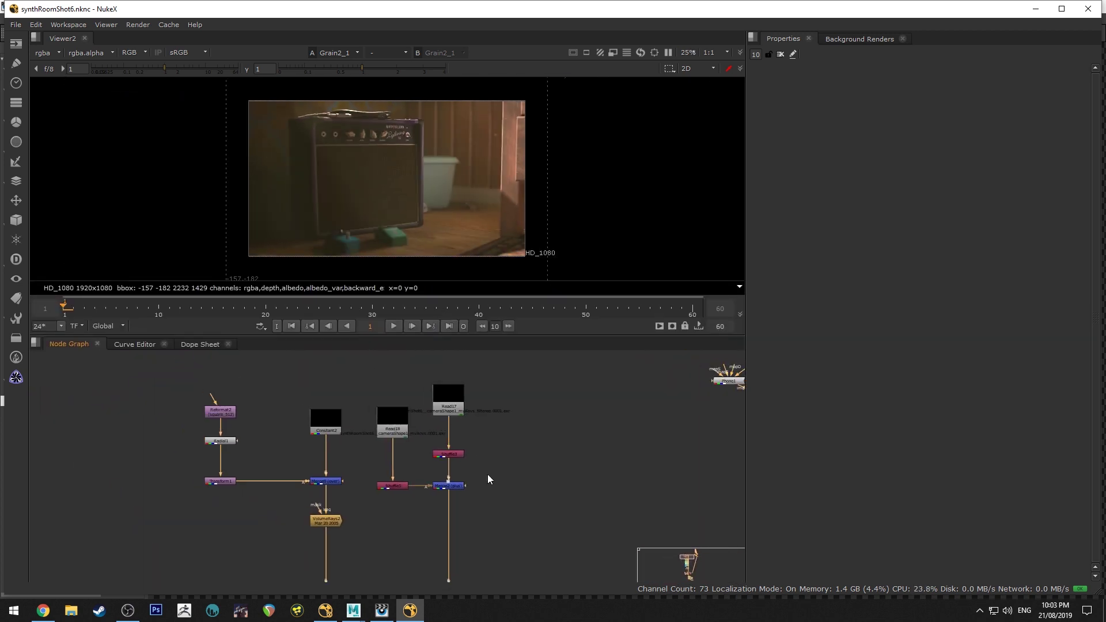
pyautogui.moveTo(492, 455); pyautogui.dragTo(564, 540, button='middle')
# Step: View the output of the myAovs Read18 node and of the Shuffle5 node beneath it
pyautogui.moveTo(366, 457); pyautogui.dragTo(374, 417)
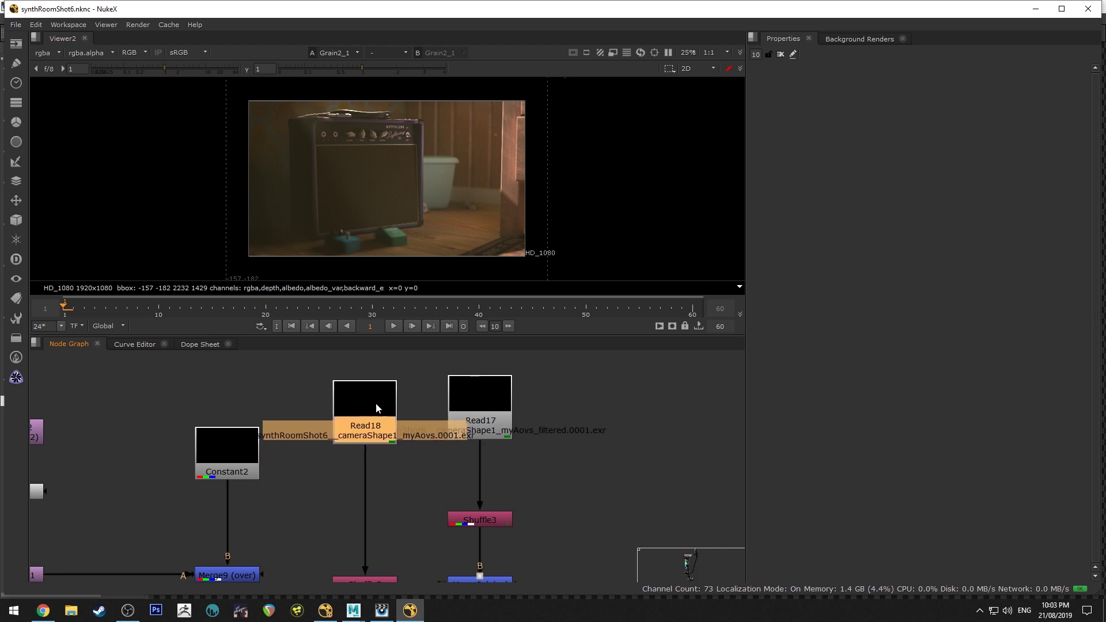
pyautogui.scroll(-1, 311, 466)
pyautogui.scroll(2, 340, 444)
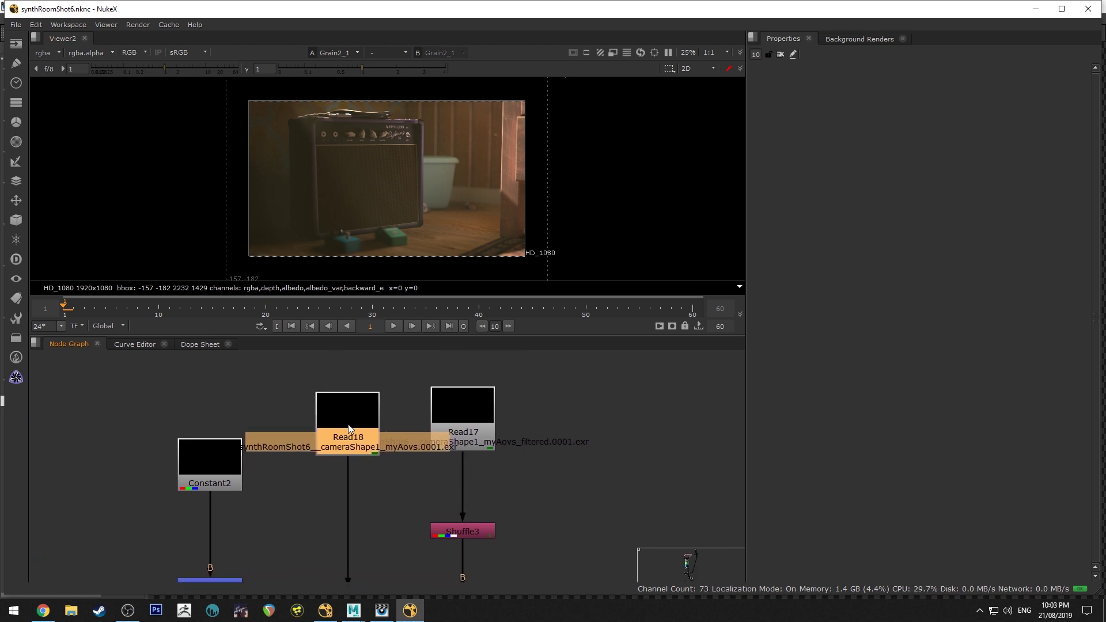
pyautogui.press('1')
pyautogui.scroll(-1, 339, 447)
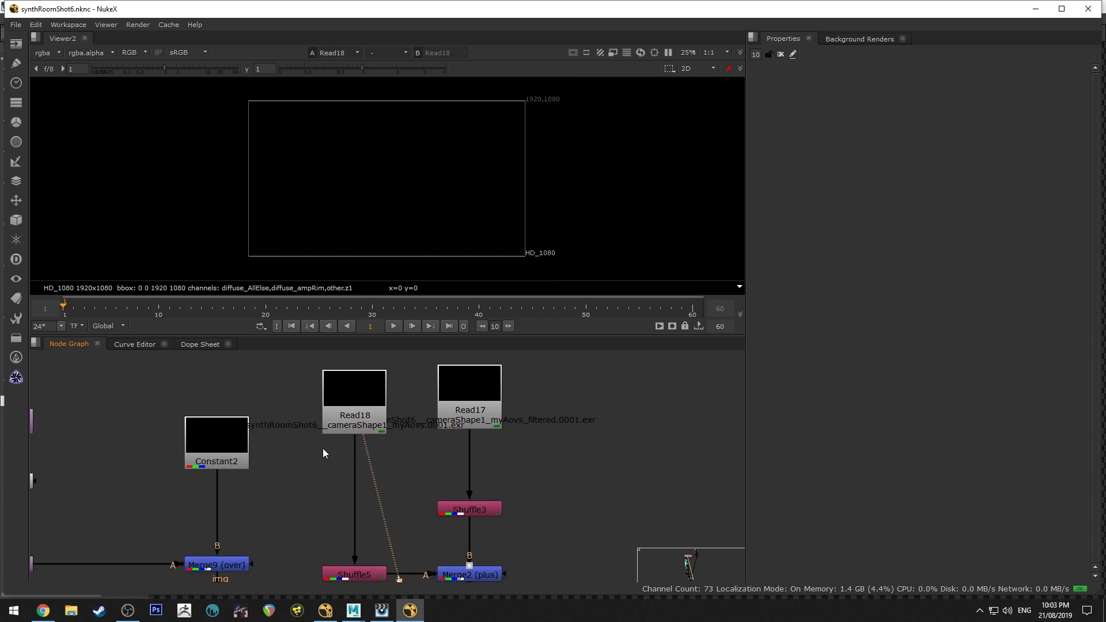
pyautogui.scroll(-1, 331, 467)
pyautogui.click(361, 512)
pyautogui.press('1')
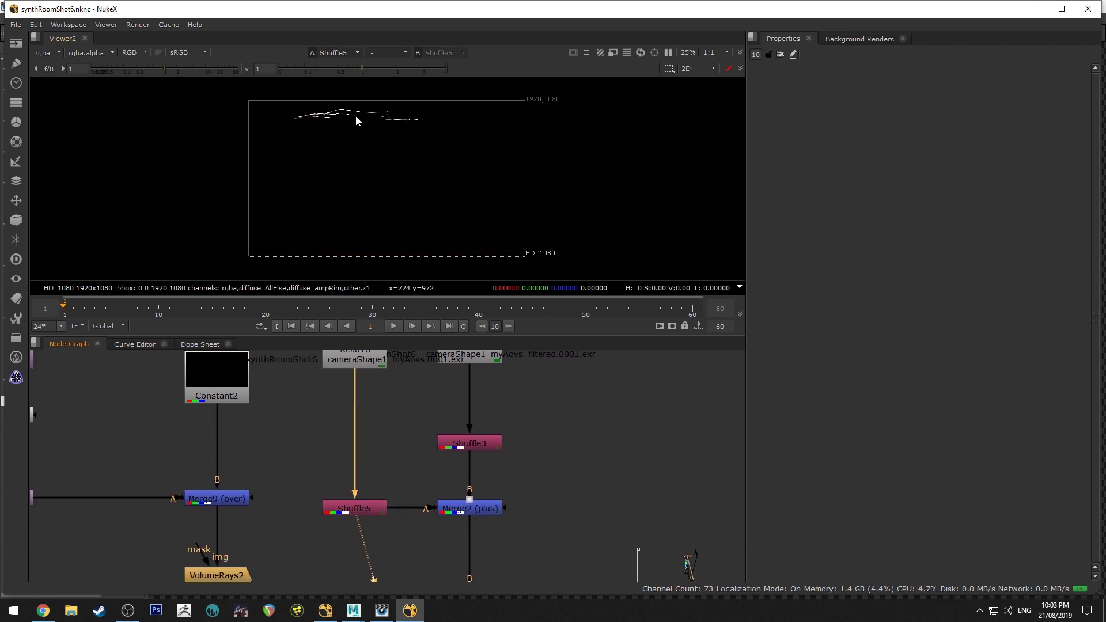
# Step: View the output of the filtered myAovs Read17 node and of Shuffle3, examining the amplifier's top edge and cable up close
pyautogui.scroll(1, 486, 404)
pyautogui.click(434, 387)
pyautogui.press('1')
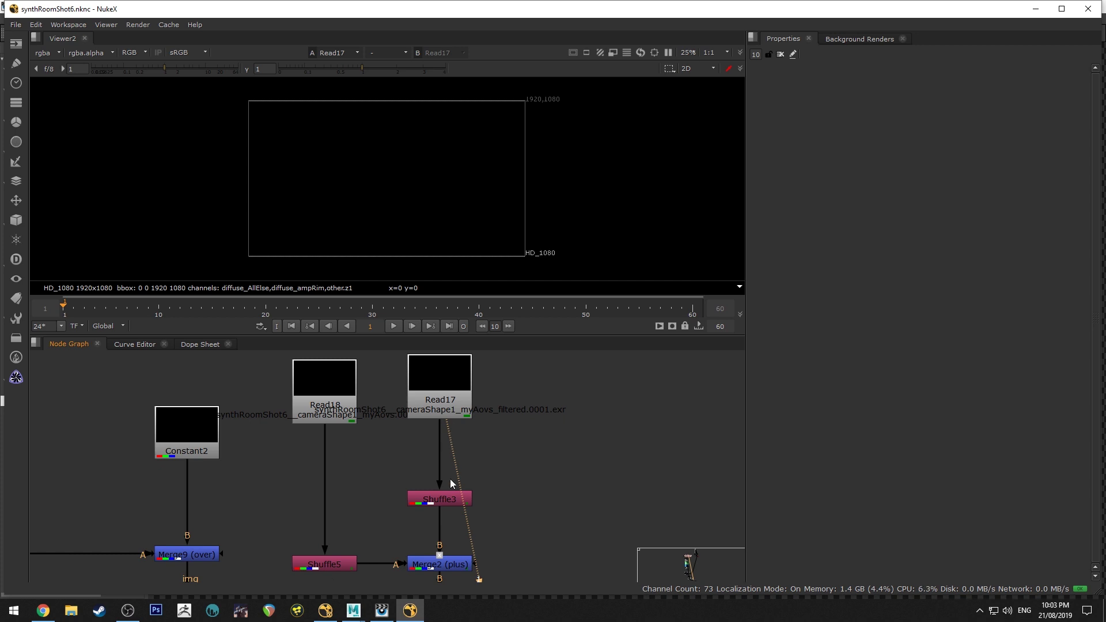
pyautogui.click(440, 499)
pyautogui.press('1')
pyautogui.scroll(1, 337, 138)
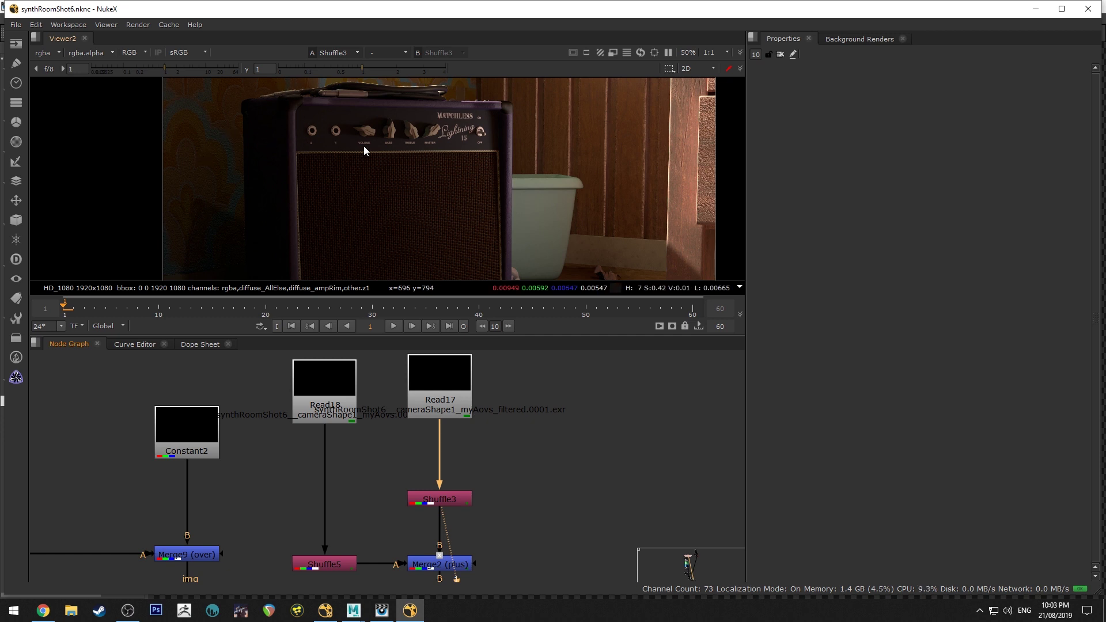
pyautogui.moveTo(363, 148); pyautogui.dragTo(348, 156, button='middle')
pyautogui.scroll(5, 413, 188)
pyautogui.moveTo(414, 188); pyautogui.dragTo(423, 244, button='middle')
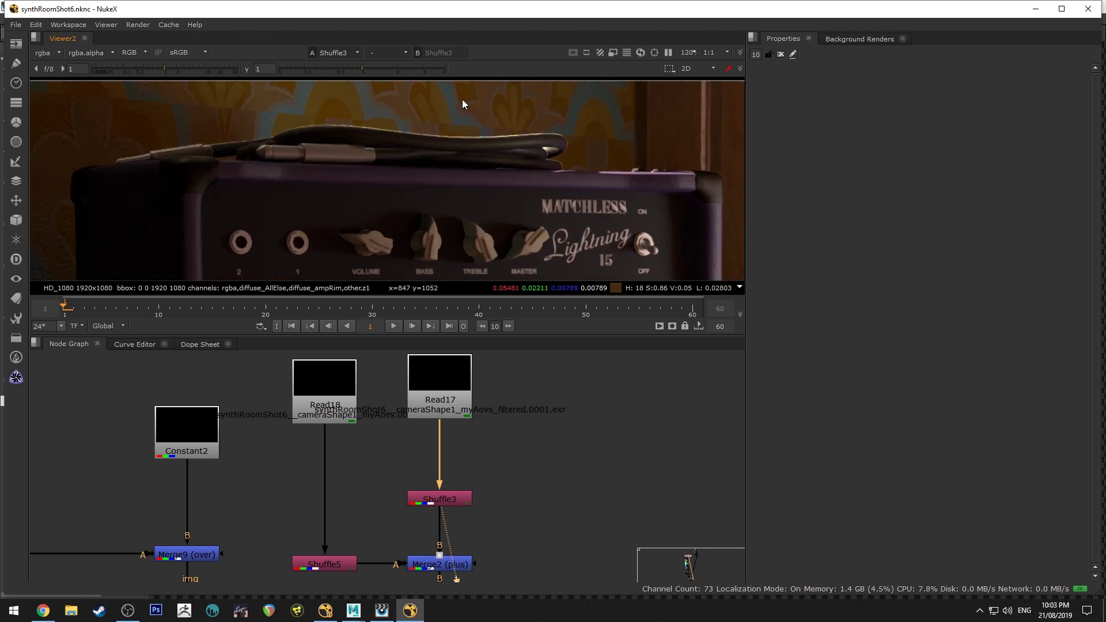
pyautogui.scroll(-3, 430, 182)
pyautogui.moveTo(318, 106); pyautogui.dragTo(407, 154, button='middle')
pyautogui.scroll(-5, 298, 188)
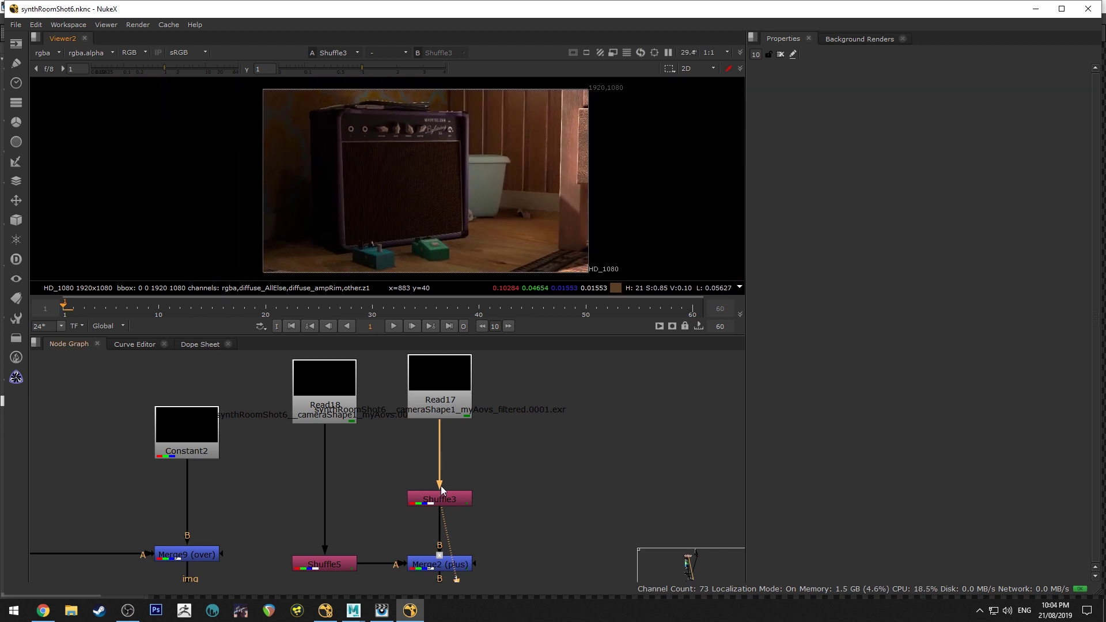
# Step: View the Shuffle5 output and open its properties to check the layers available for its first input
pyautogui.click(328, 563)
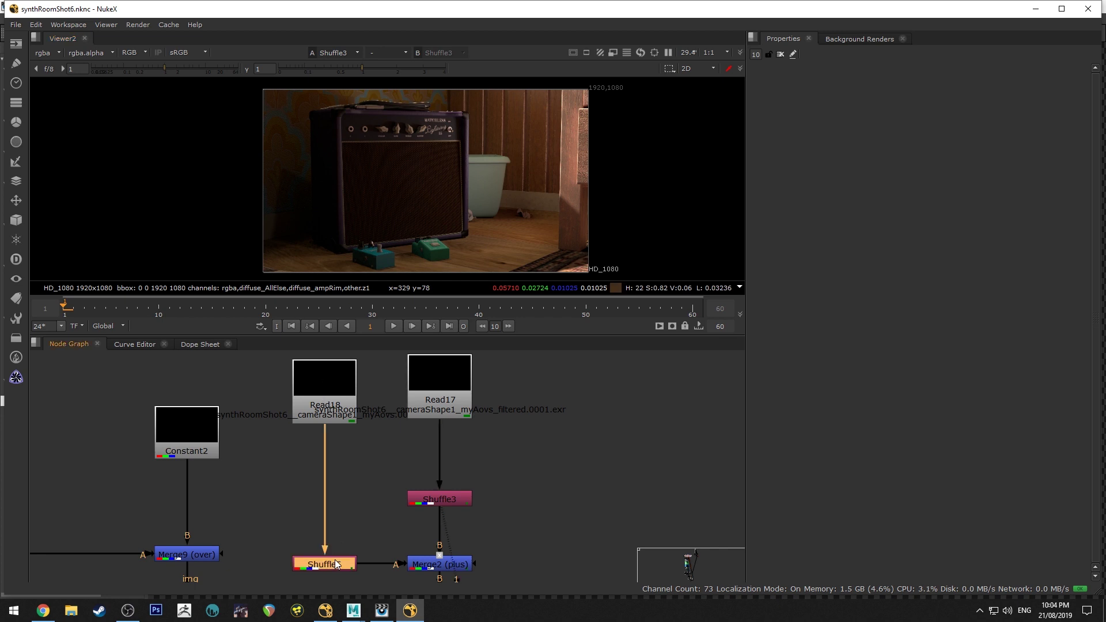
pyautogui.press('1')
pyautogui.doubleClick(341, 563)
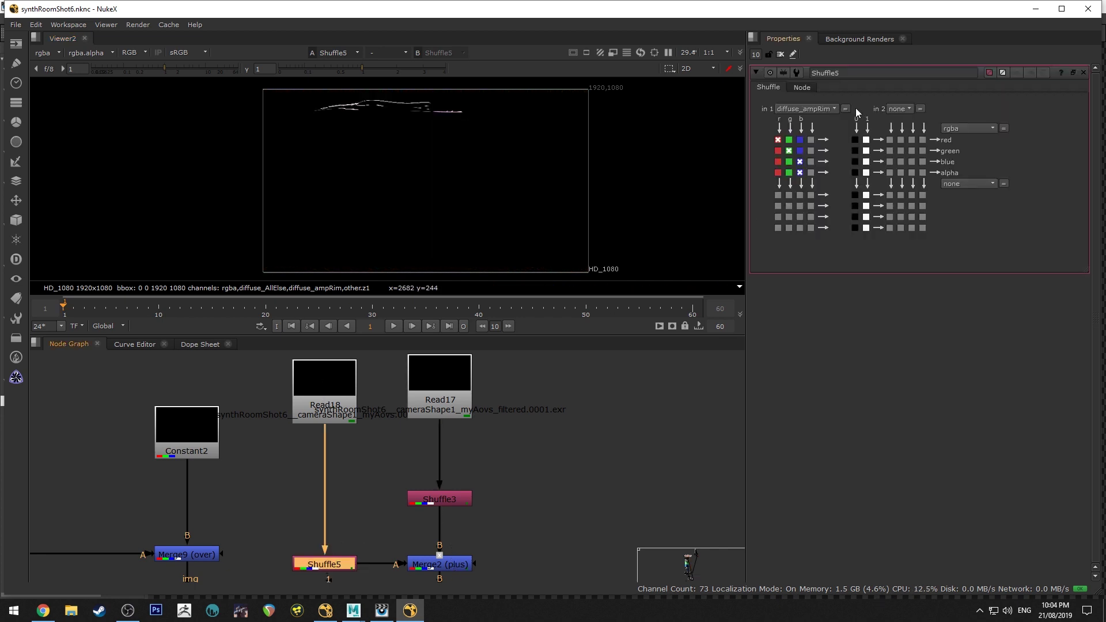
pyautogui.click(806, 110)
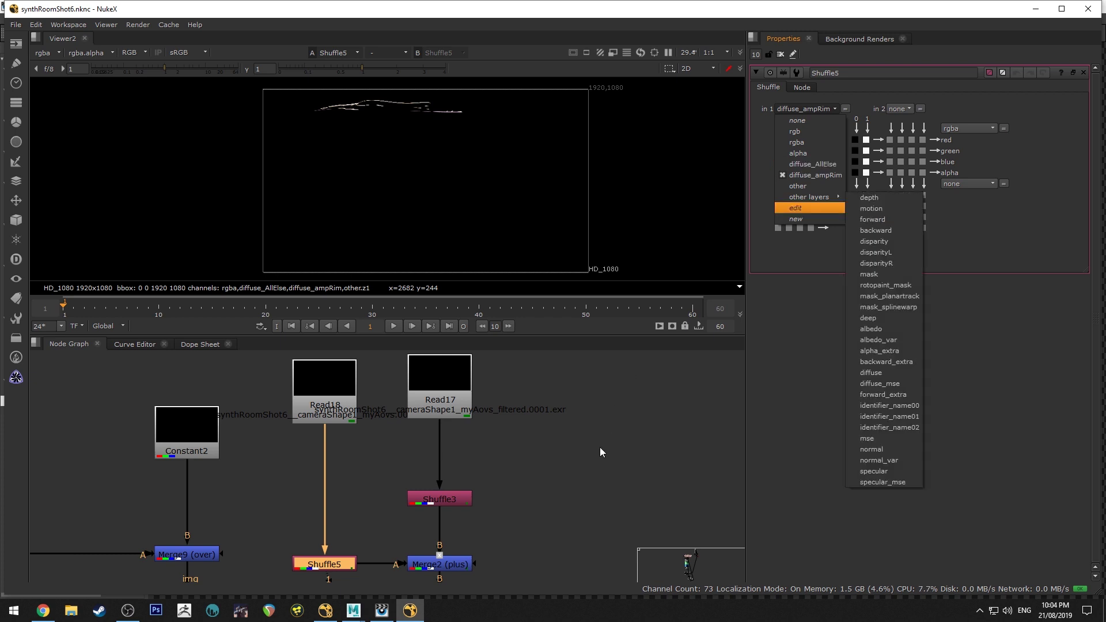
pyautogui.click(575, 467)
# Step: View the Merge2 (plus) output and open its properties, limiting the number of open property panels to 1
pyautogui.moveTo(448, 550); pyautogui.dragTo(509, 463, button='middle')
pyautogui.click(455, 468)
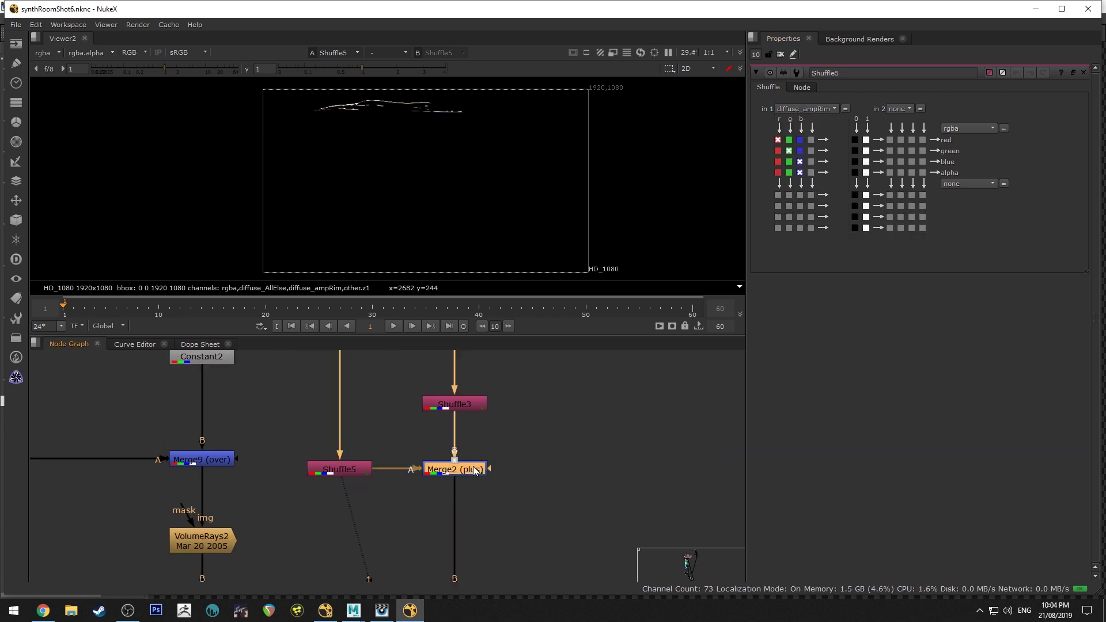
pyautogui.press('1')
pyautogui.doubleClick(479, 468)
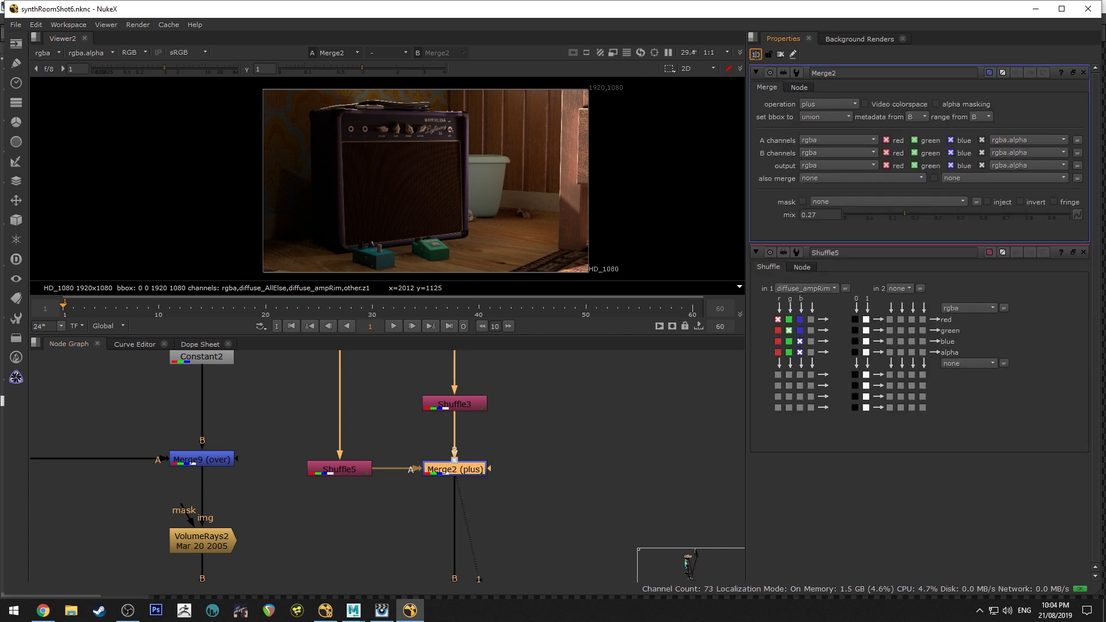
pyautogui.write('1')
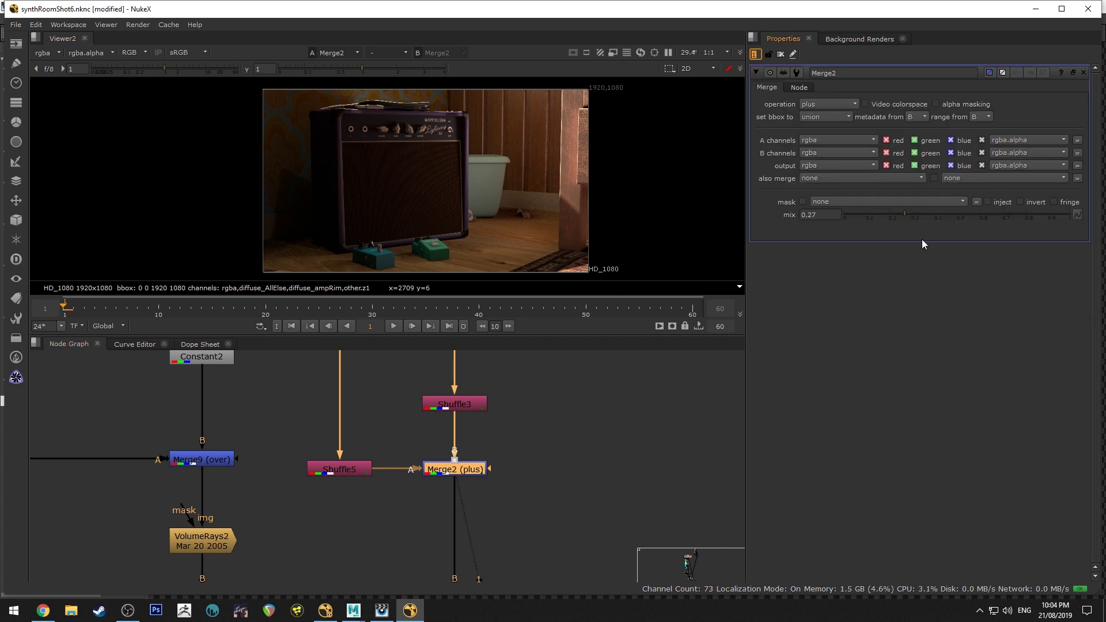
# Step: Set the mix of Merge2 to 0.35 and inspect the rim light along the amplifier's top edge and cable
pyautogui.scroll(6, 430, 138)
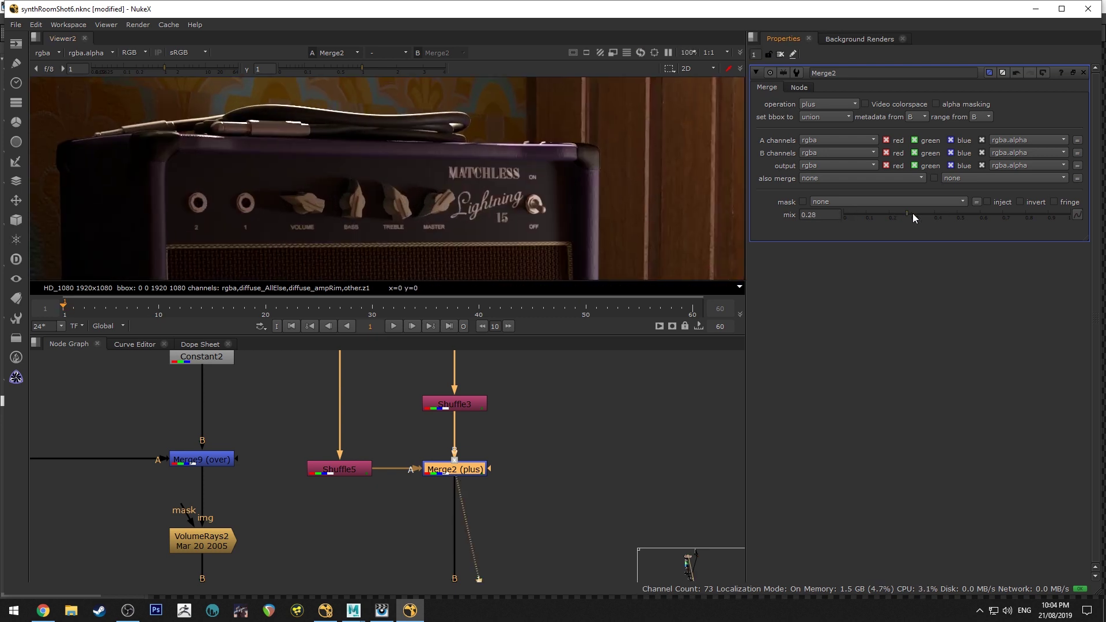
pyautogui.moveTo(912, 215); pyautogui.dragTo(955, 217)
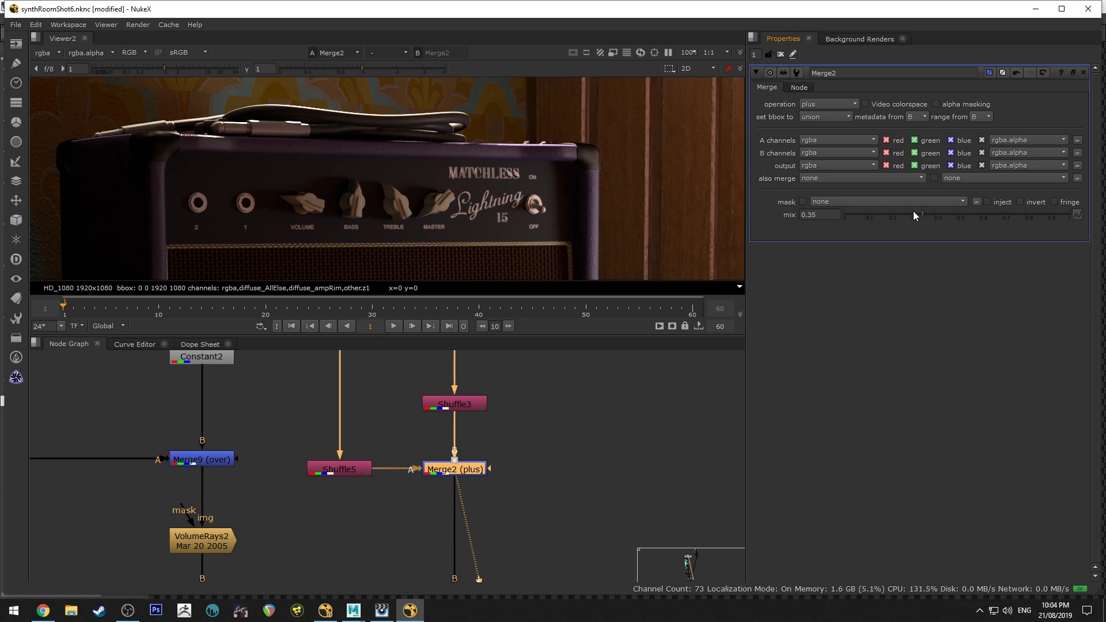
pyautogui.scroll(-4, 451, 216)
pyautogui.scroll(2, 482, 154)
pyautogui.scroll(-3, 480, 161)
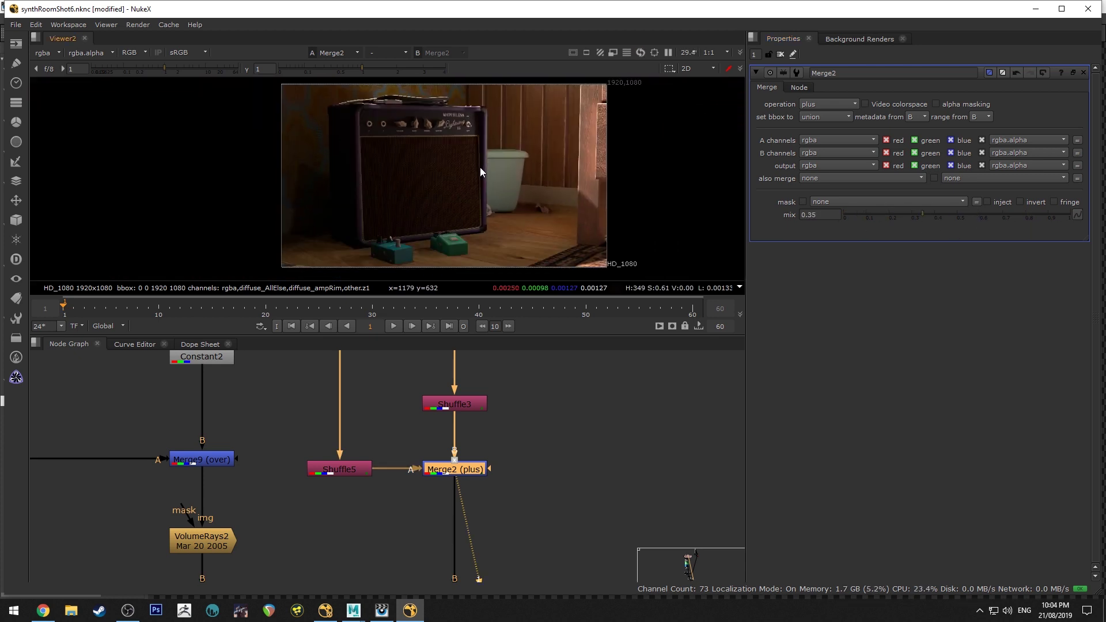
pyautogui.scroll(4, 481, 172)
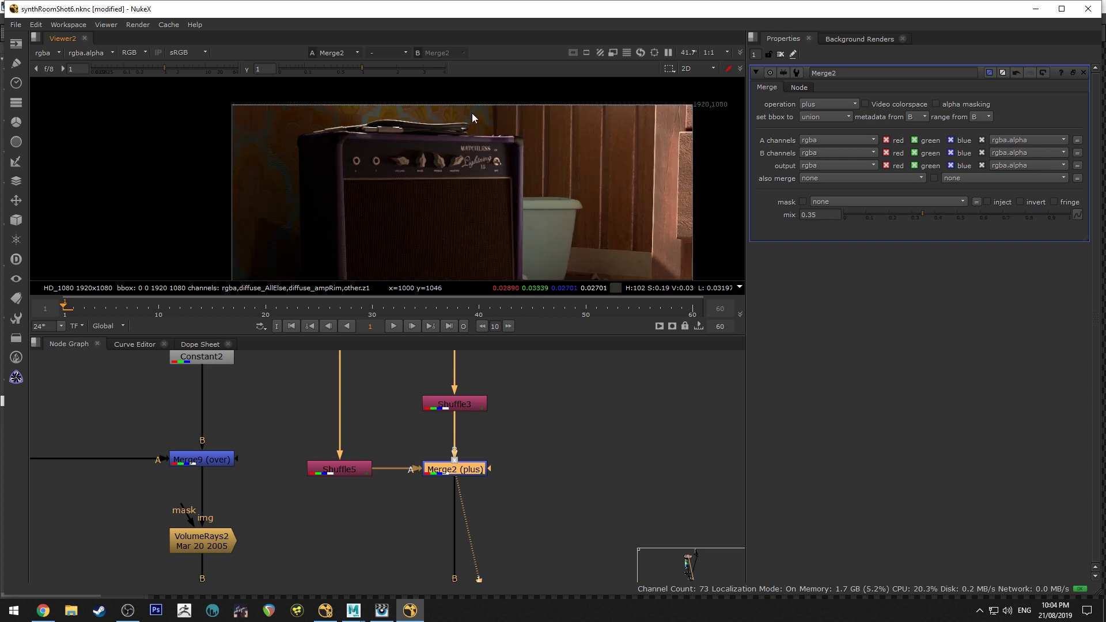
pyautogui.scroll(2, 426, 115)
pyautogui.scroll(-3, 549, 157)
pyautogui.scroll(-1, 555, 172)
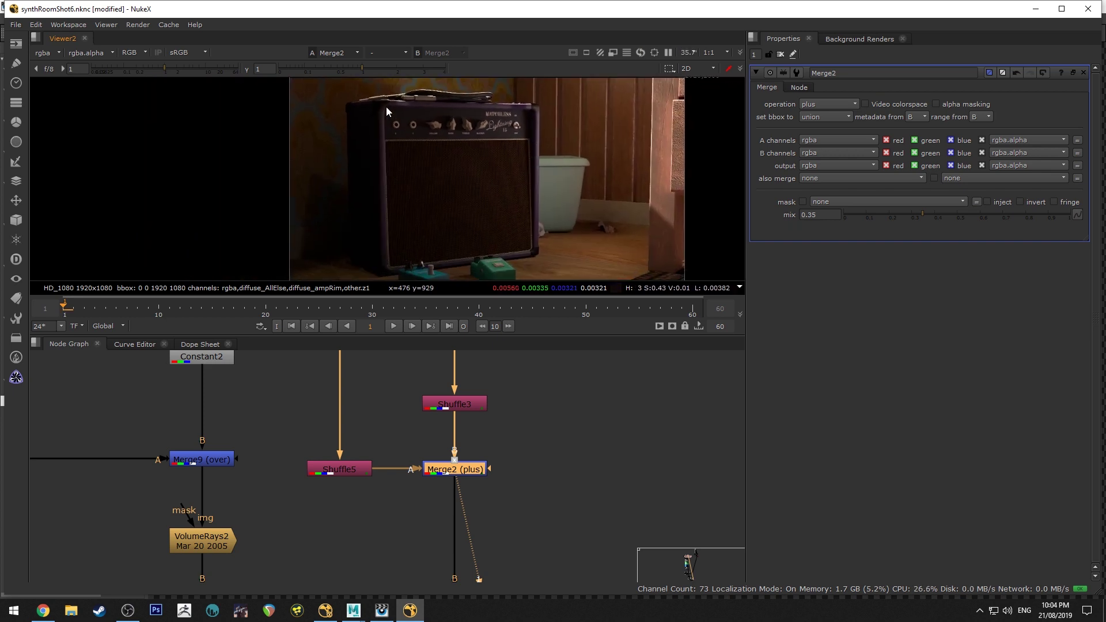
pyautogui.scroll(-2, 555, 149)
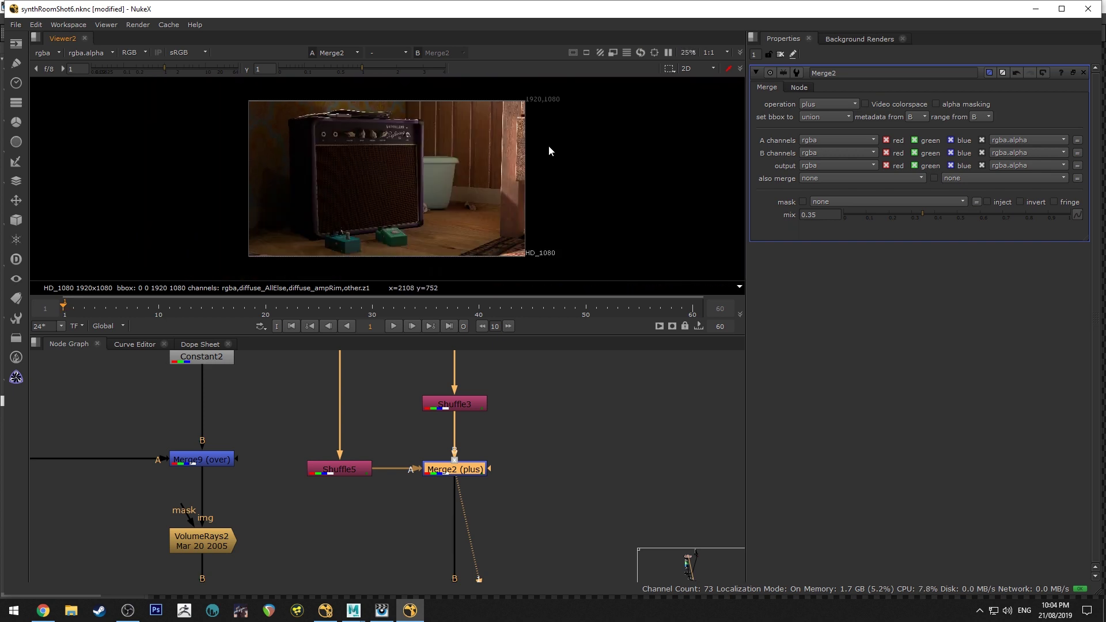
# Step: Enlarge the viewer area over the node graph and inspect the merged amplifier image
pyautogui.moveTo(508, 336); pyautogui.dragTo(507, 479)
pyautogui.scroll(4, 425, 271)
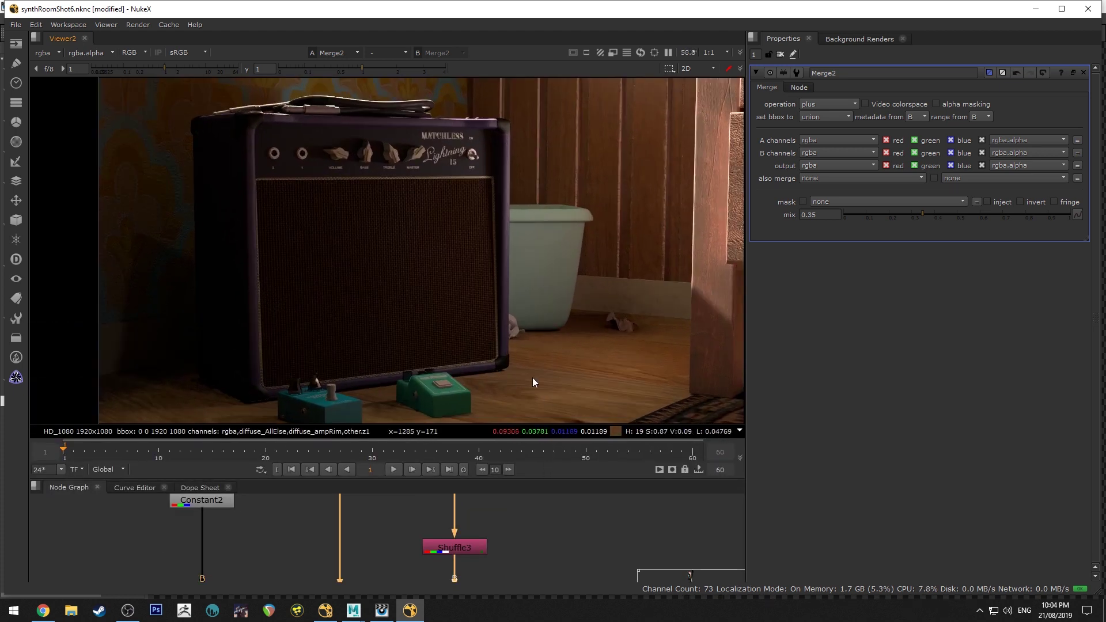
pyautogui.scroll(-4, 530, 380)
# Step: View the output of the Grain2_1 node at the end of the node tree and examine the amplifier's rim highlights
pyautogui.moveTo(544, 537)
pyautogui.mouseDown(button='middle')
pyautogui.moveTo(524, 519)
pyautogui.moveTo(536, 498)
pyautogui.moveTo(527, 540)
pyautogui.mouseUp(button='middle')
pyautogui.scroll(-6, 540, 517)
pyautogui.click(509, 513)
pyautogui.press('1')
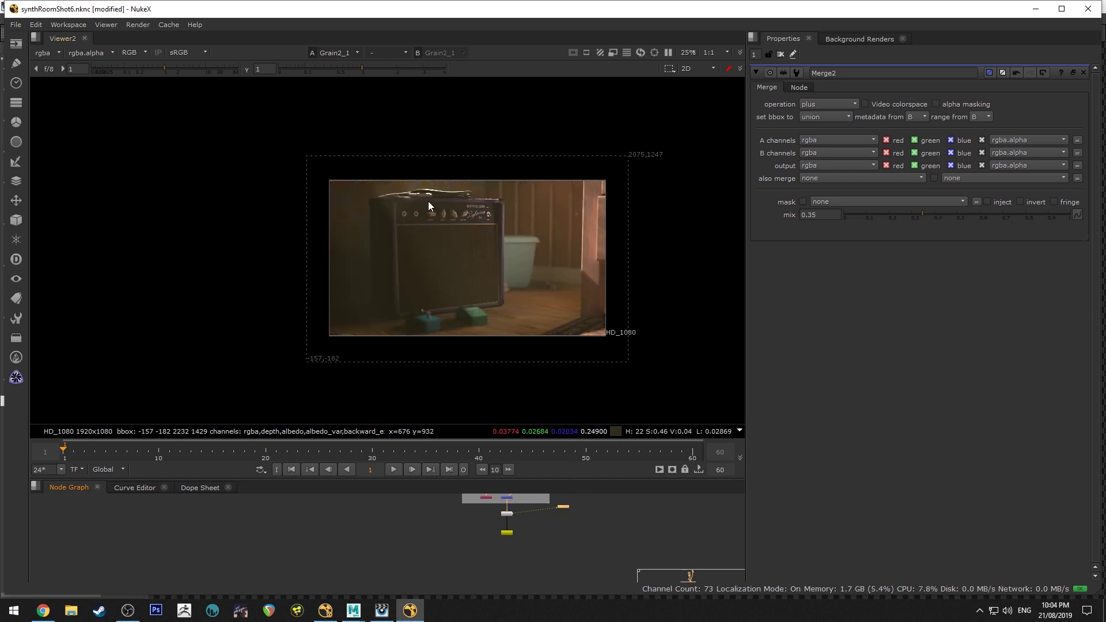
pyautogui.scroll(4, 455, 234)
pyautogui.moveTo(523, 235); pyautogui.dragTo(431, 220, button='middle')
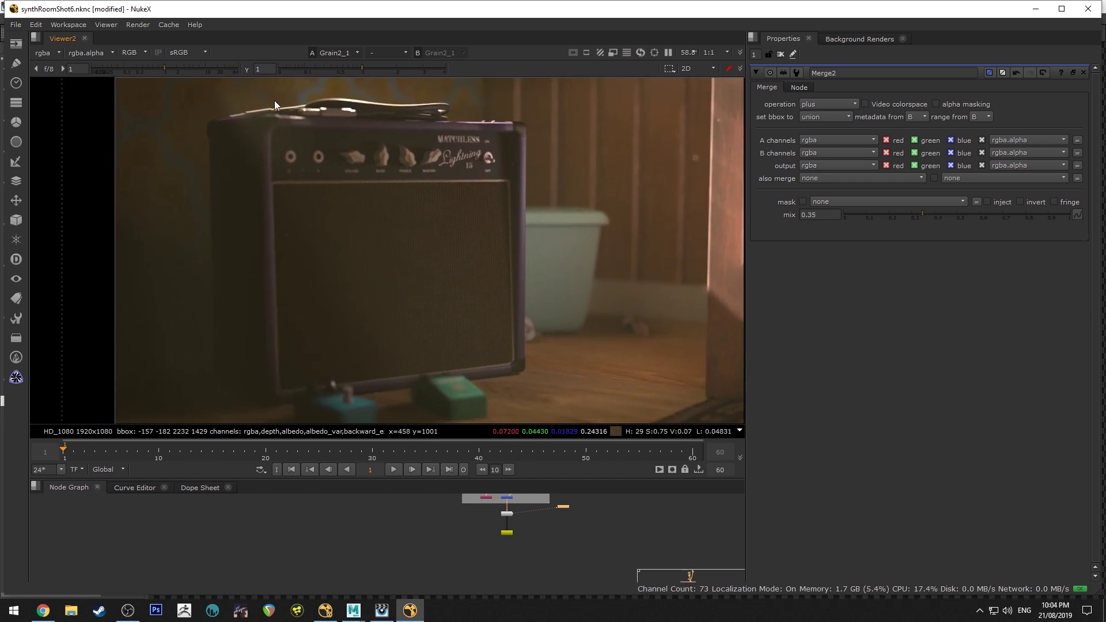